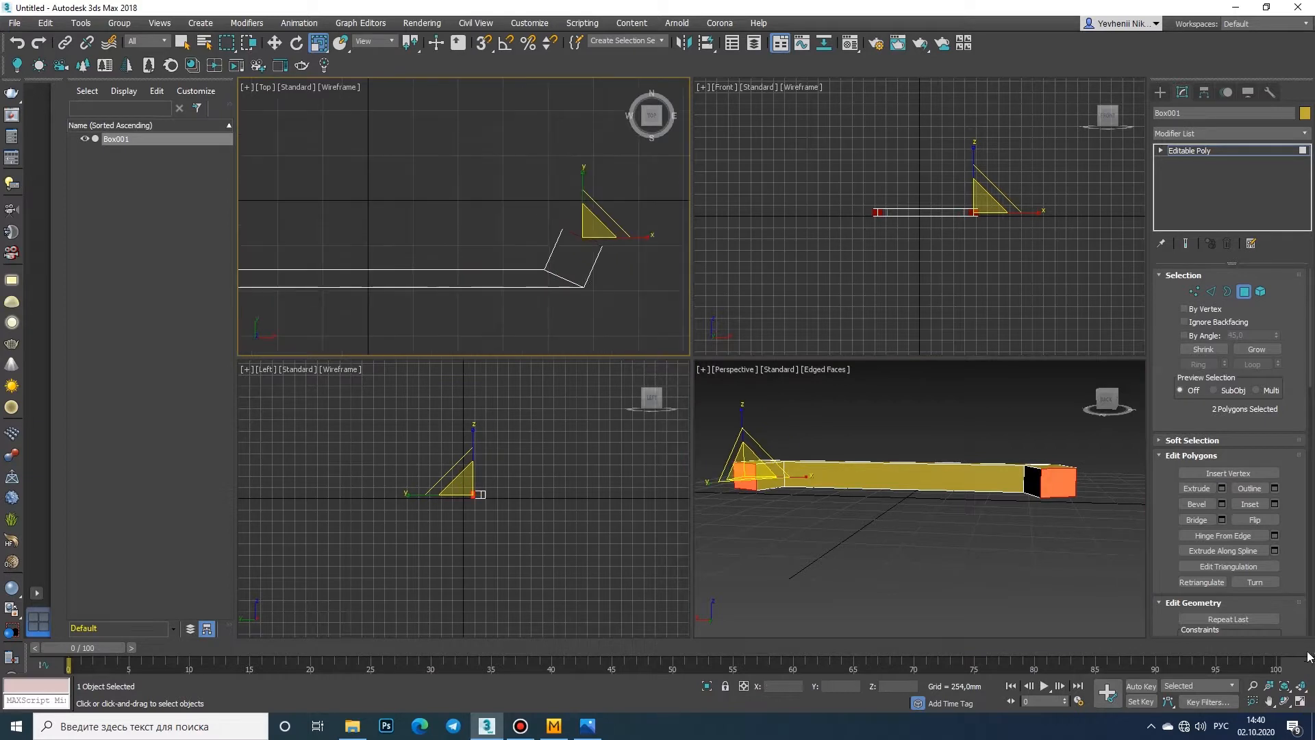
Step: In the Top view, flatten the right end segment's vertices and align them so the segment stands perpendicular to the base bar
key("alt+w")
left_click(805, 320)
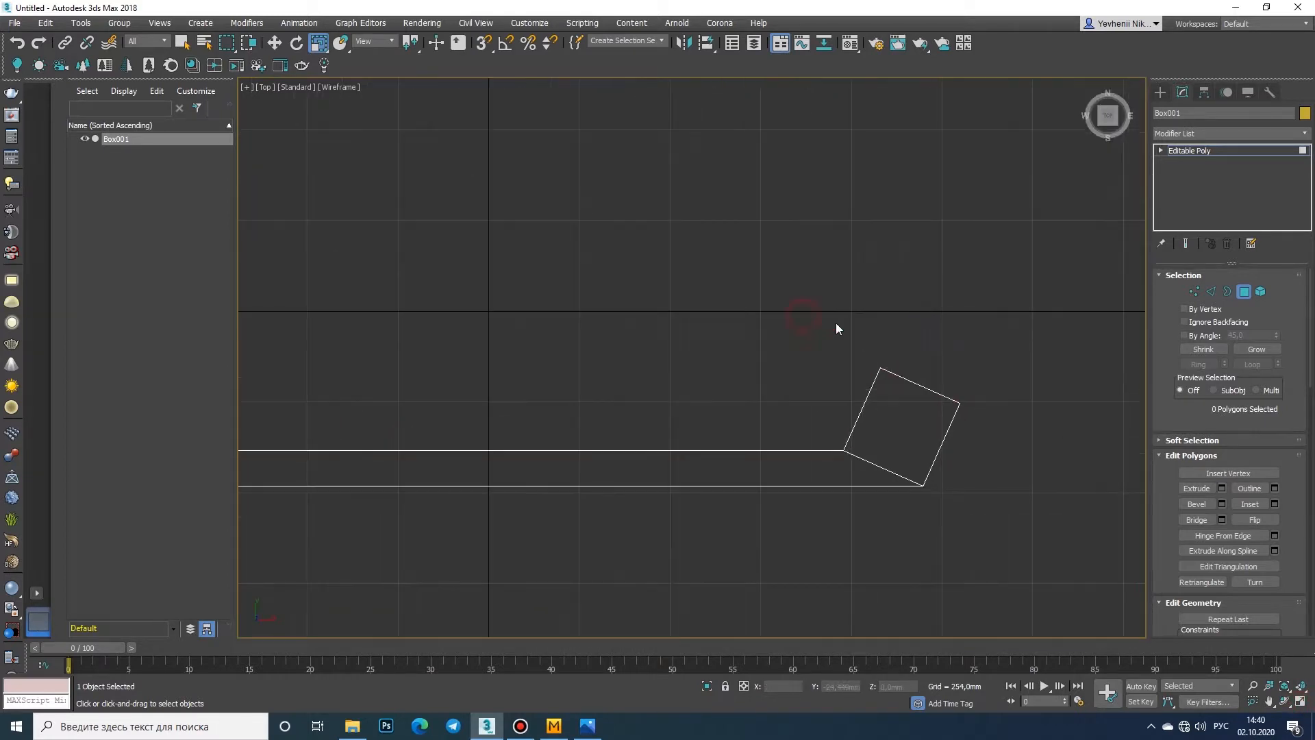
left_click(1192, 290)
left_click_drag(1044, 300, 860, 417)
key("r")
key("e")
left_click_drag(955, 348, 933, 337)
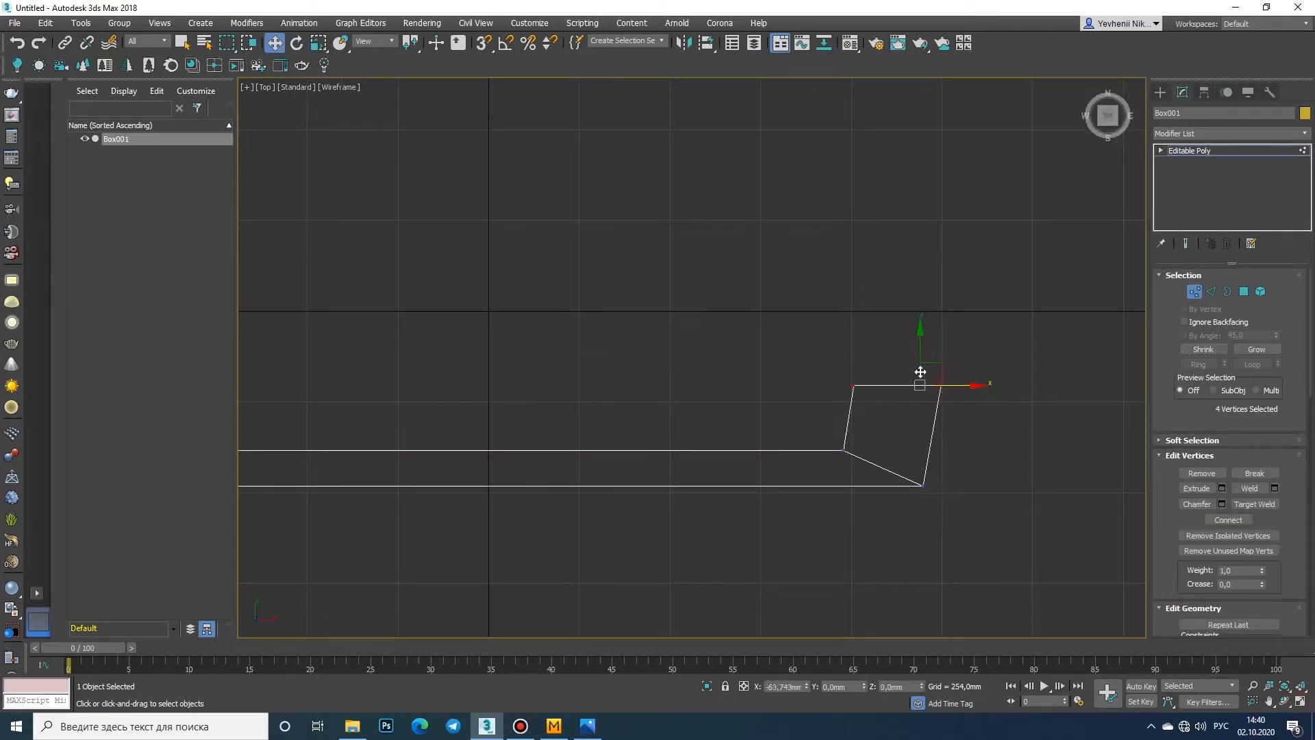
left_click_drag(874, 386, 875, 387)
Step: Move the left end segment's vertices individually so that segment also stands straight up from the base bar
scroll(507, 347, "down", 3)
middle_click_drag(507, 348, 901, 348)
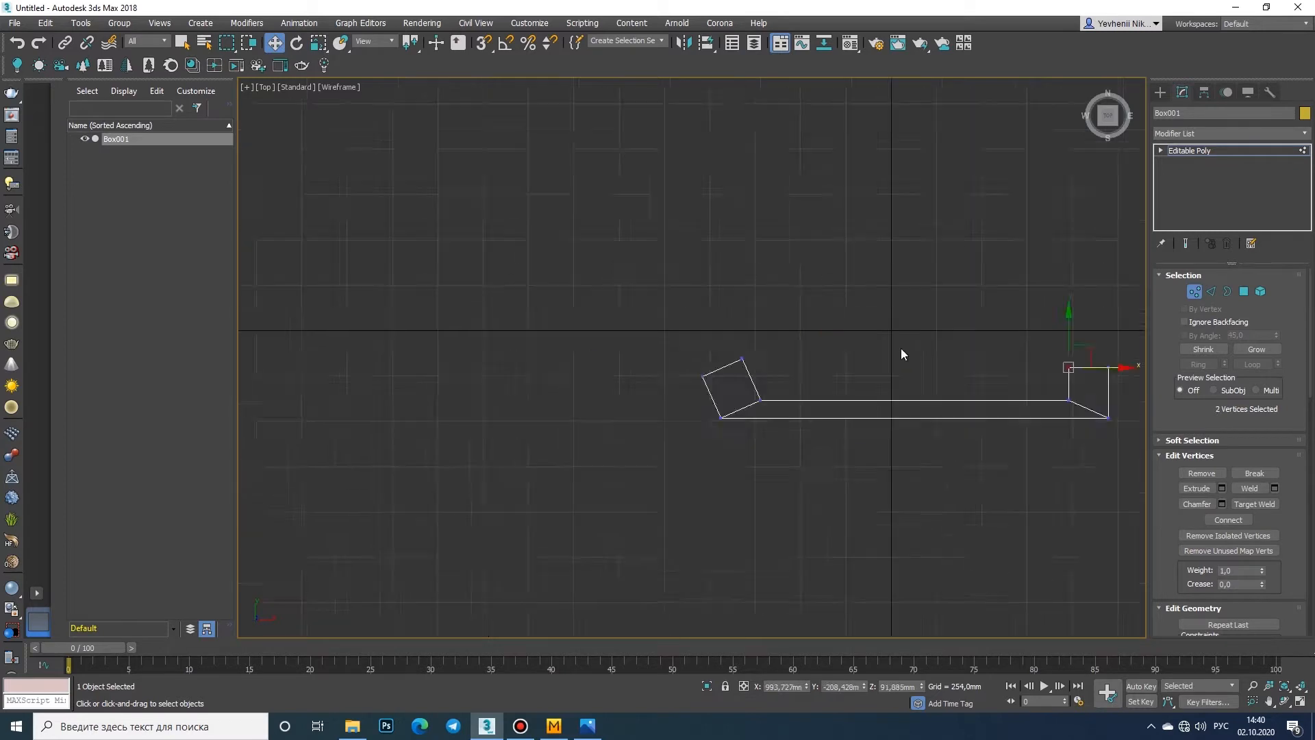
scroll(680, 348, "up", 3)
left_click_drag(692, 347, 849, 422)
left_click_drag(805, 387, 835, 385)
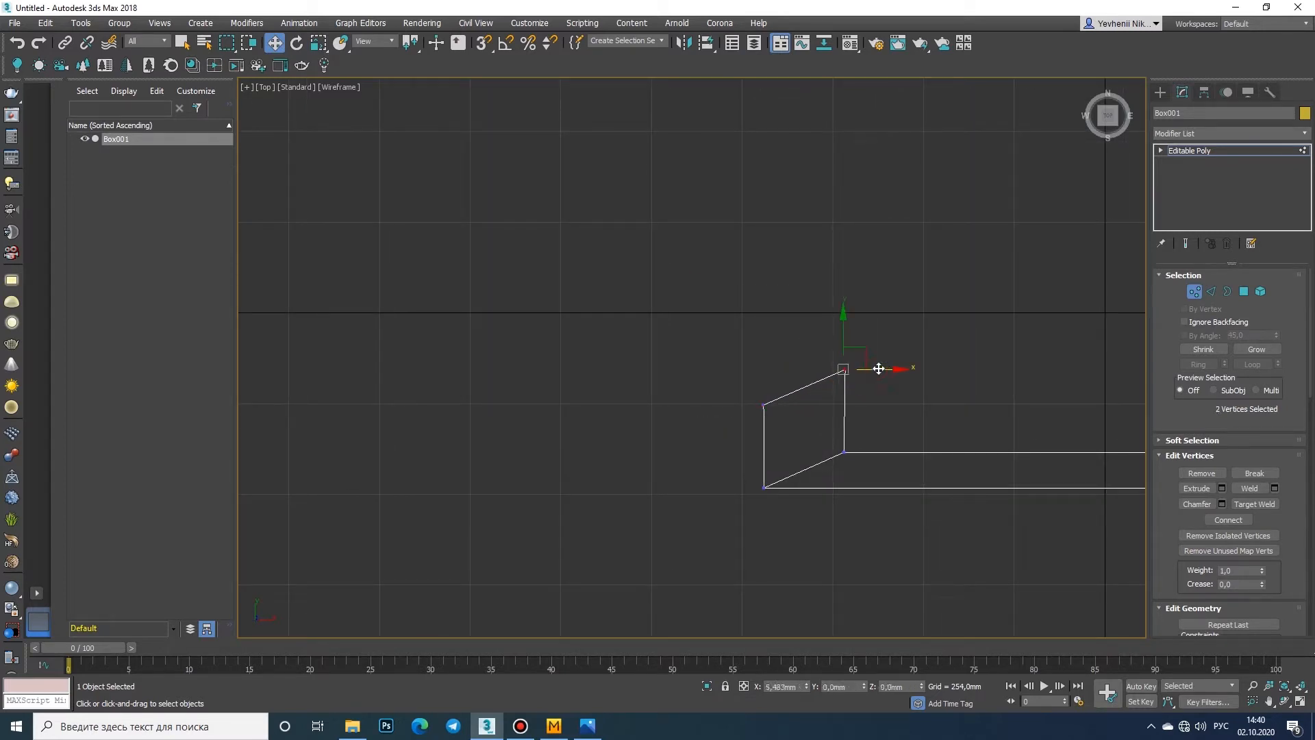
Step: Move the end vertices of both side segments outward to stretch them into long arms of a U-shaped frame
scroll(885, 396, "down", 2)
middle_click_drag(885, 396, 481, 377)
left_click_drag(424, 348, 422, 315)
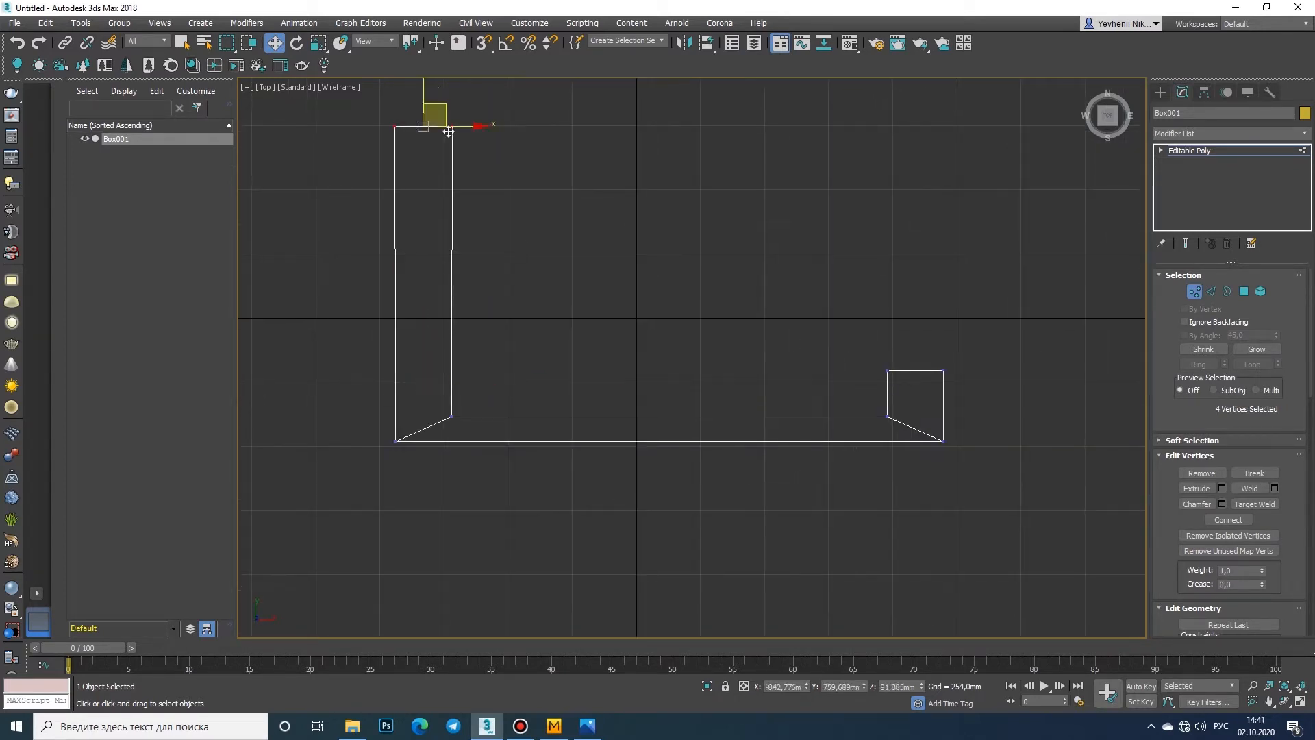
scroll(448, 132, "down", 3)
middle_click_drag(448, 132, 600, 369)
left_click_drag(590, 325, 592, 262)
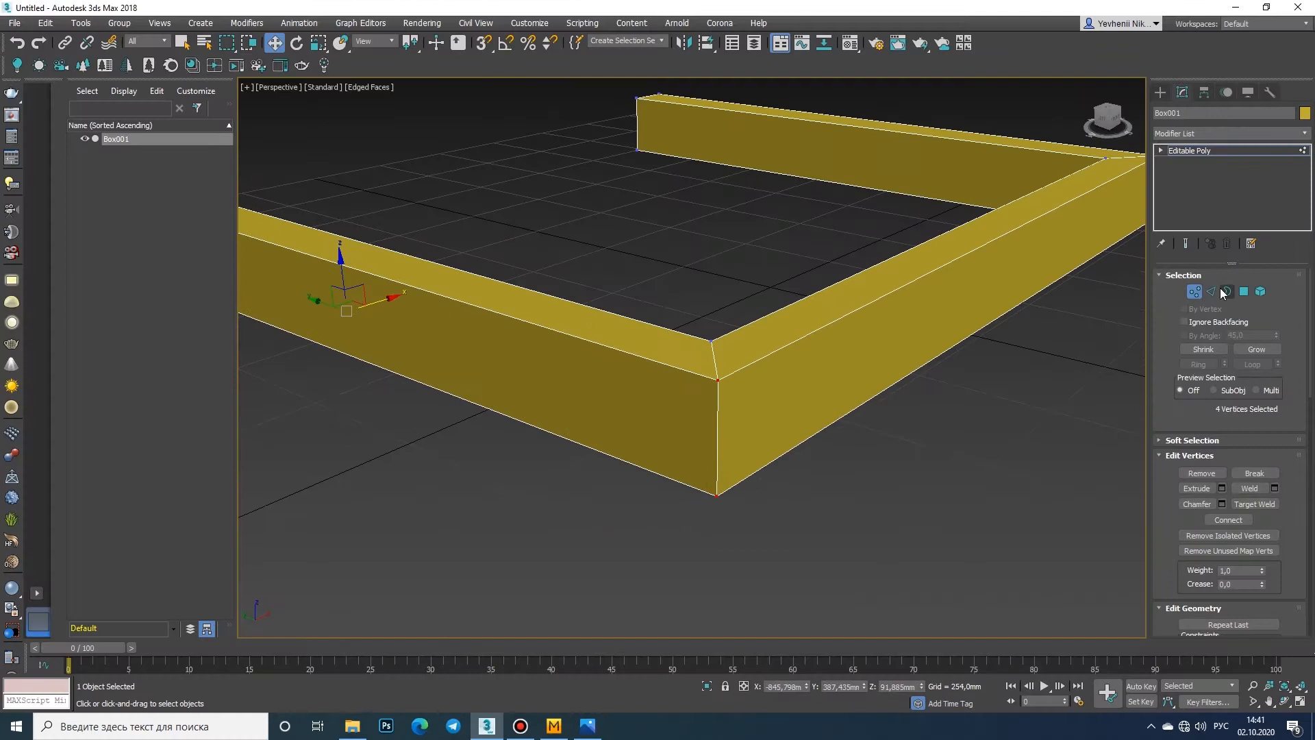
Step: Clone the U-shaped frame beside the original, reselect Box001 and hide the copy Box002
left_click(1211, 291)
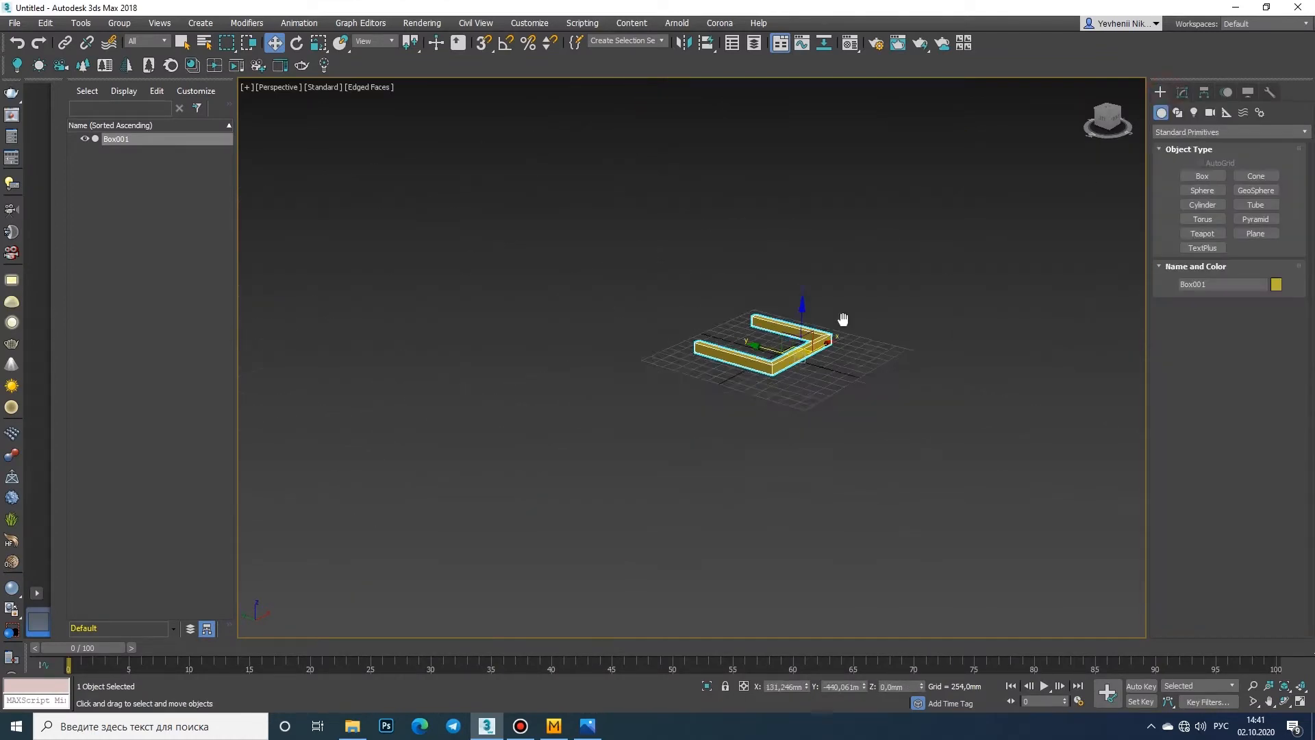
left_click_drag(842, 317, 705, 293, "shift")
left_click(671, 423)
left_click(110, 139)
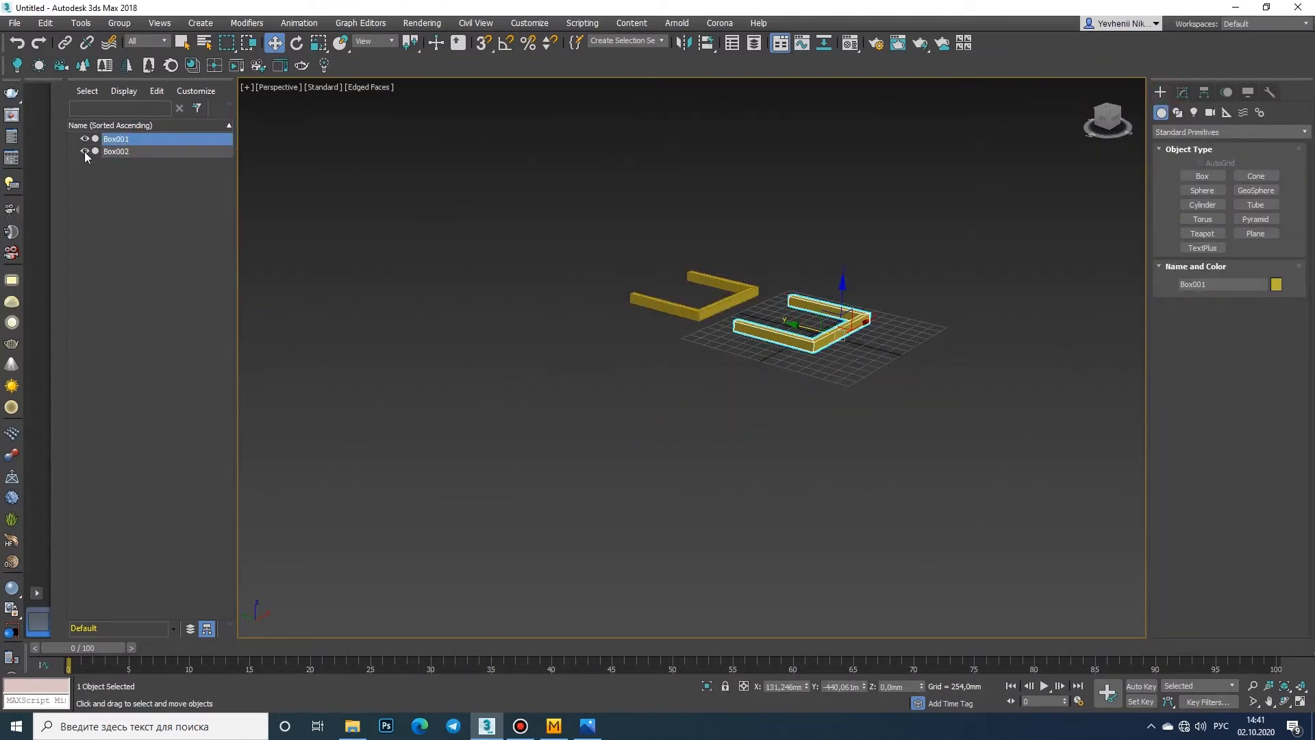
left_click(85, 150)
Step: Select the mitre edge loops around both corners of the frame
key("z")
left_click(1183, 92)
key("2")
key("z")
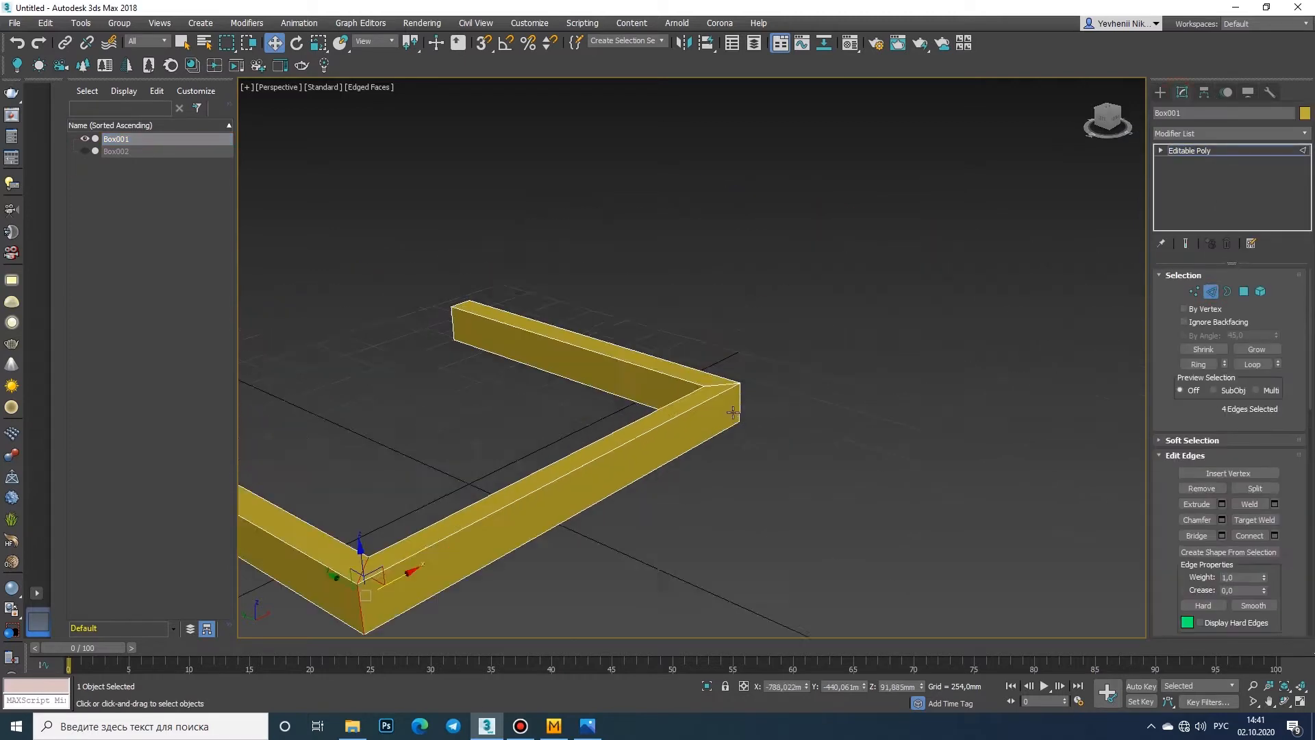
left_click(1284, 700)
left_click_drag(866, 400, 554, 390)
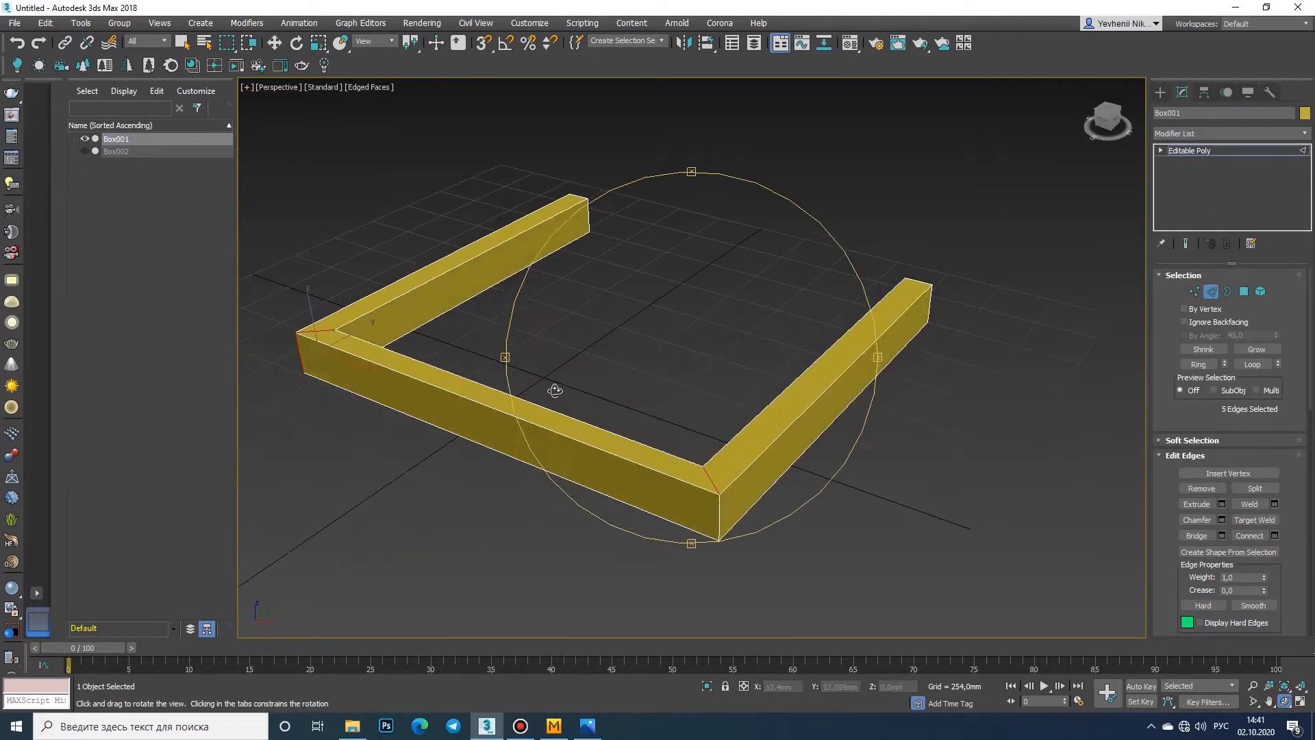
right_click(556, 392)
left_click(719, 508, "shift")
Step: Chamfer the corner edges by 34,936 mm with 2 segments
scroll(719, 508, "up", 4)
left_click(1222, 520)
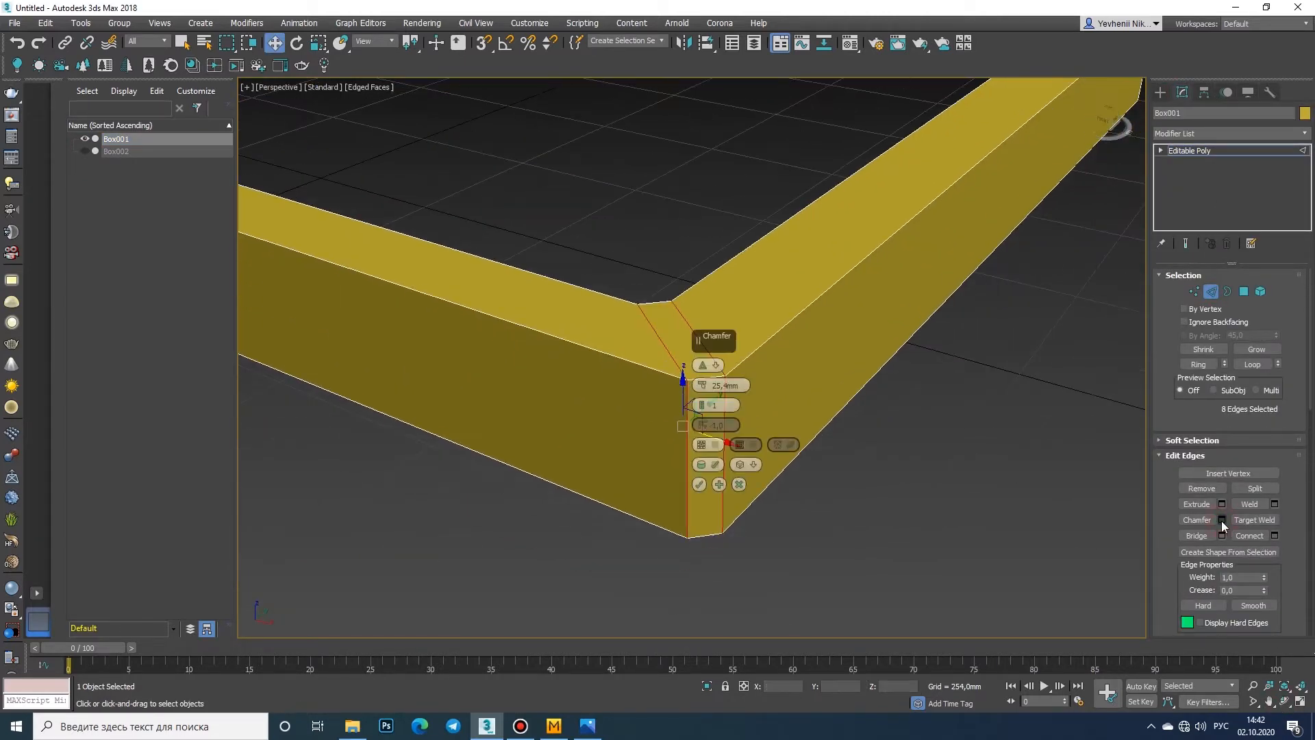
left_click_drag(701, 386, 701, 379)
left_click(703, 402)
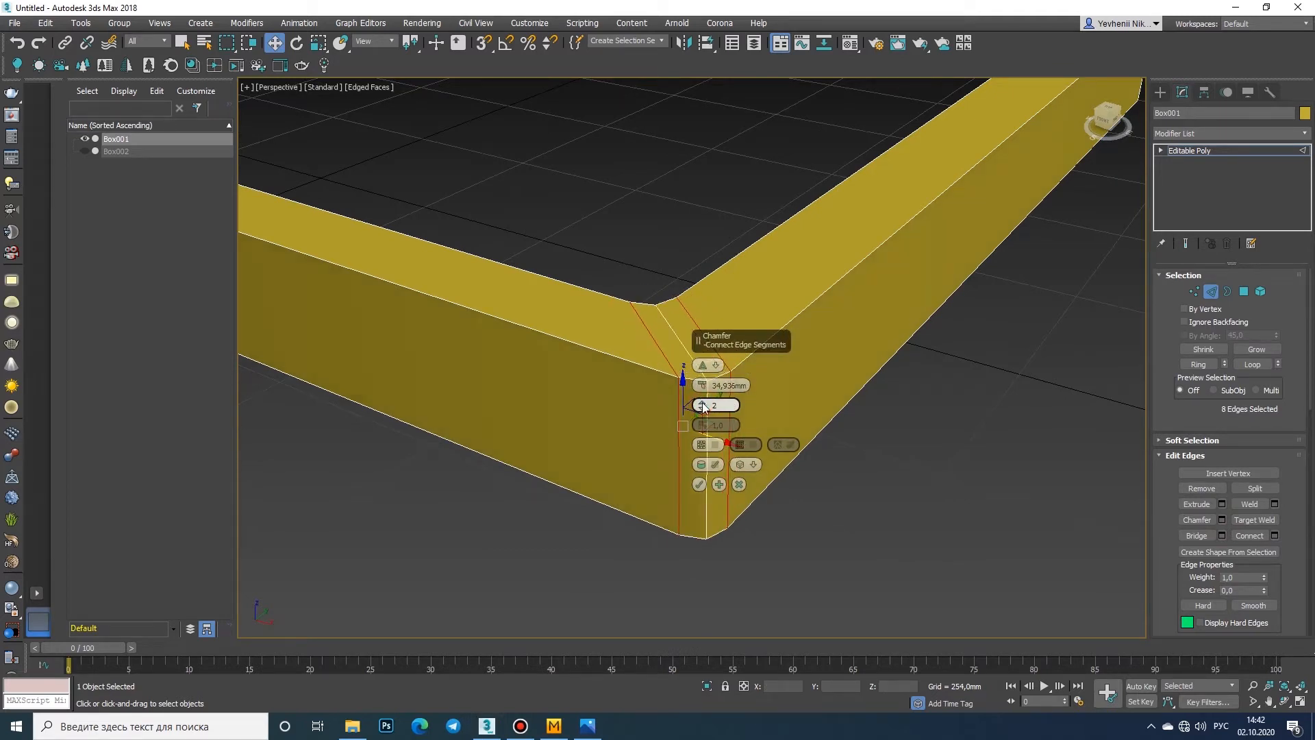
left_click(700, 485)
Step: Extrude the middle edge loops at both corners with a height of about 6 mm and a width of about 3 mm
middle_click_drag(702, 384, 645, 328, "alt")
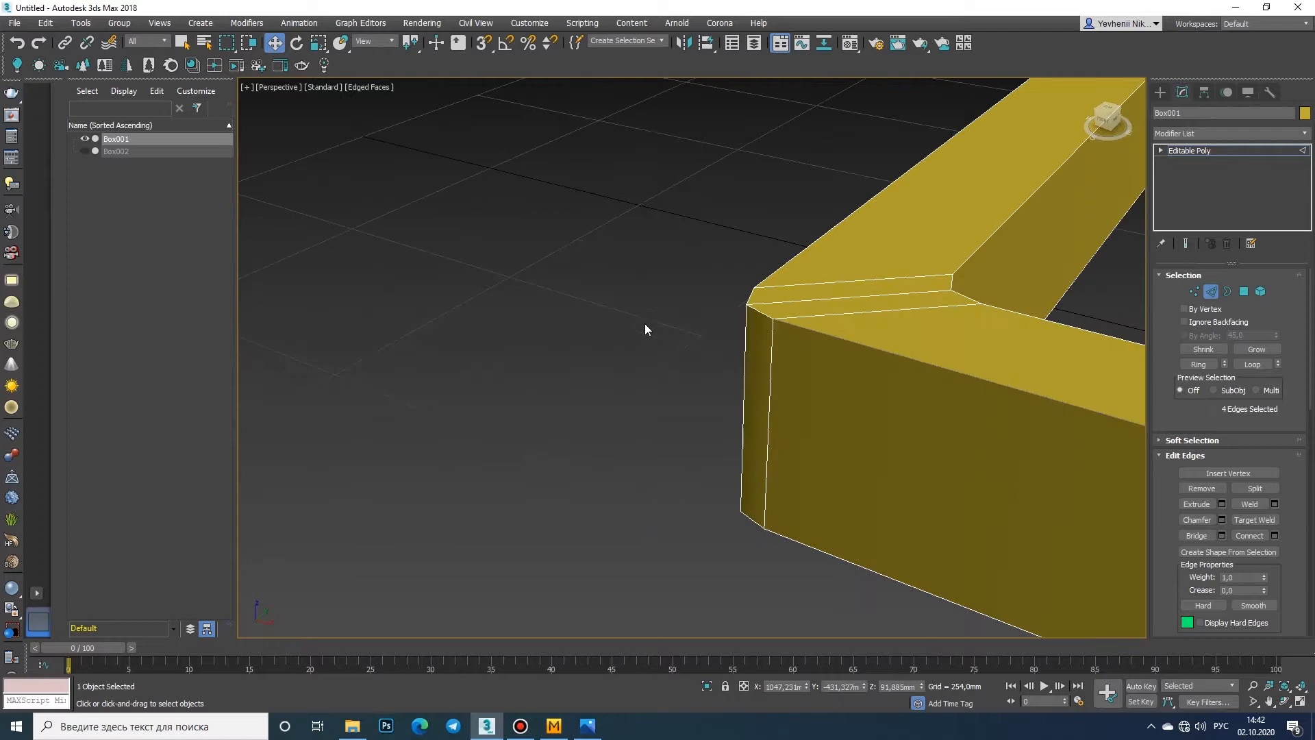
double_click(746, 366, "ctrl")
left_click(1222, 504)
left_click_drag(701, 365, 701, 402)
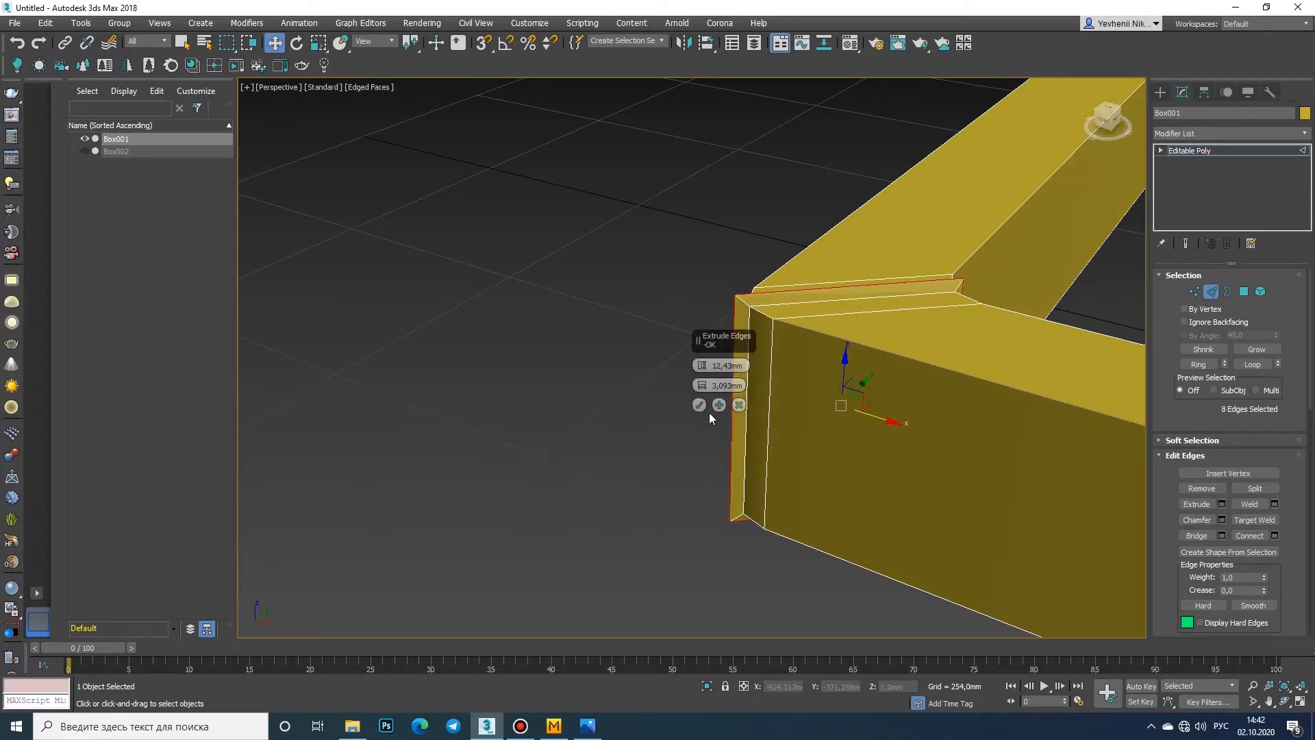
scroll(709, 413, "down", 6)
middle_click_drag(883, 545, 866, 426, "alt")
scroll(865, 425, "up", 5)
middle_click_drag(785, 432, 761, 404, "alt")
left_click_drag(700, 365, 699, 374)
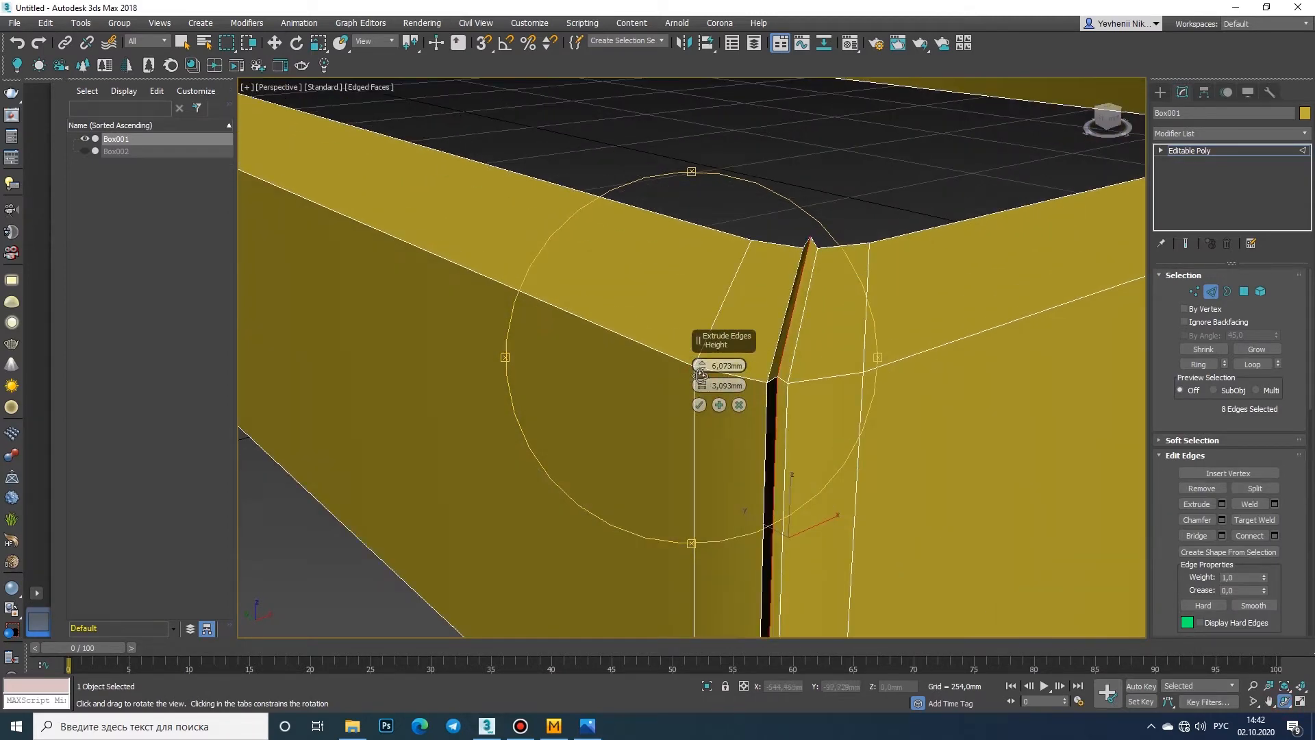
Step: Chamfer the extruded corner edges by 34,936 mm with 4 segments and clear the edge selection
left_click(1212, 519)
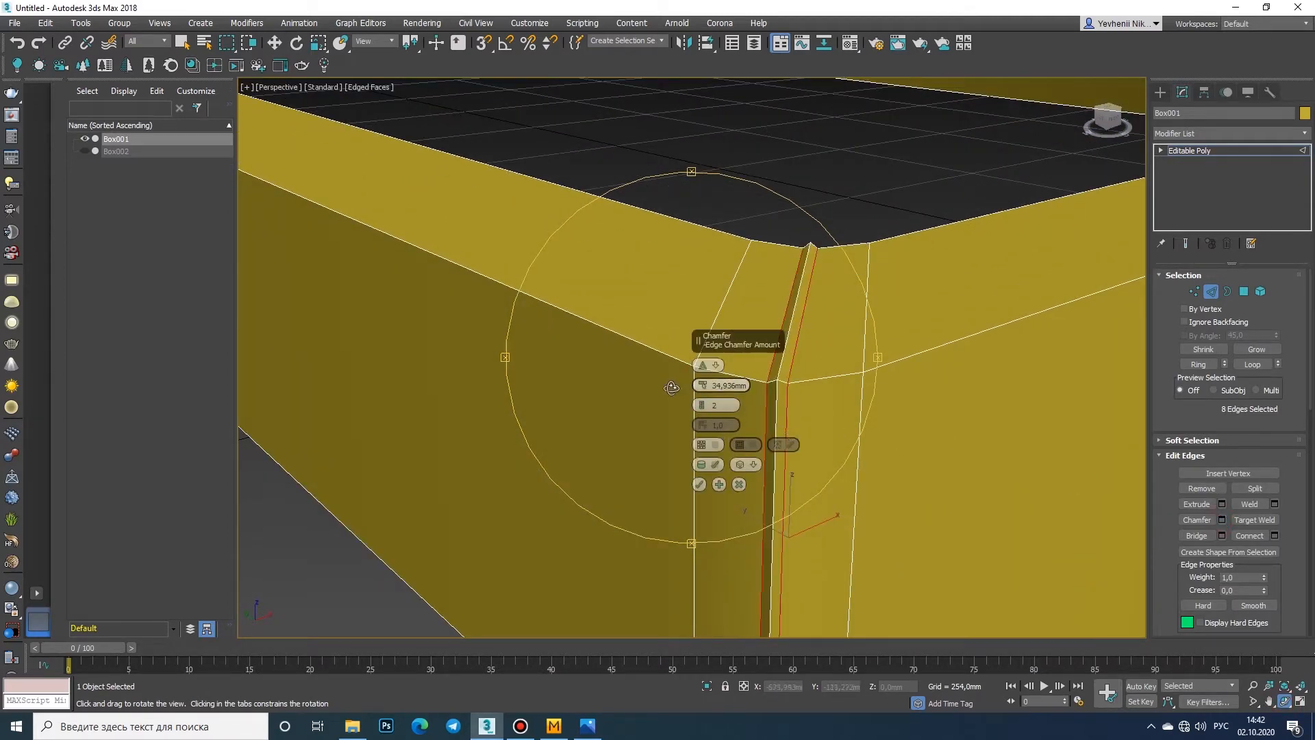
left_click(703, 403)
left_click(703, 403)
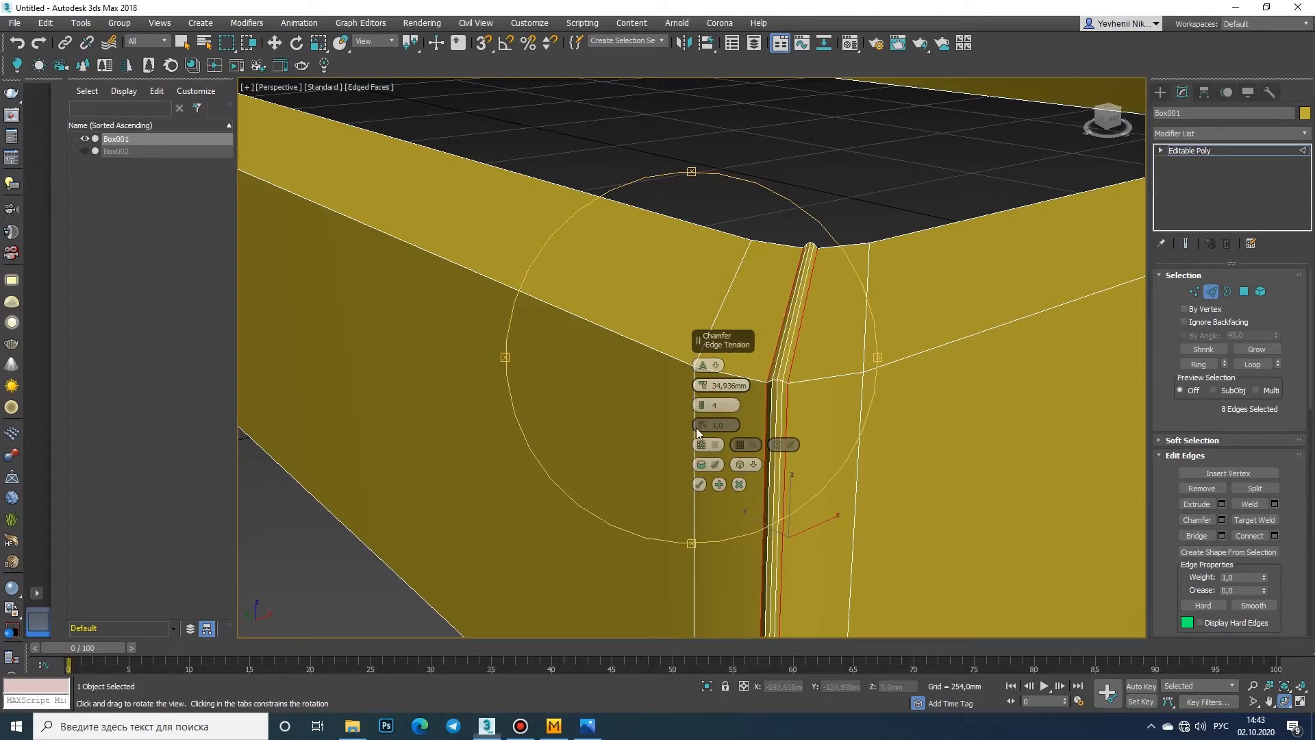
left_click(698, 484)
scroll(695, 481, "down", 5)
left_click_drag(788, 452, 719, 446)
right_click(719, 445)
left_click(816, 298)
Step: Select the four outline edges around the open end of each side arm
scroll(816, 297, "up", 2)
middle_click_drag(816, 297, 480, 342)
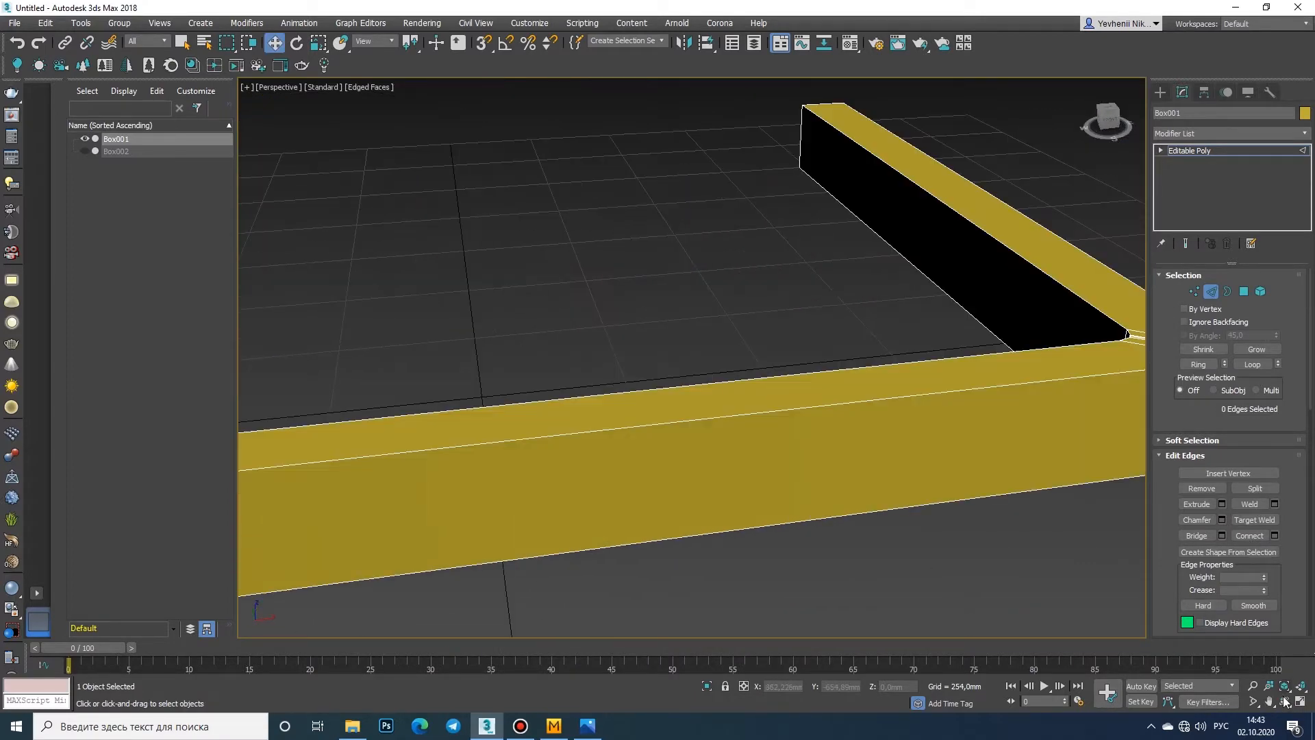
left_click(1285, 702)
scroll(691, 417, "down", 4)
left_click_drag(822, 417, 824, 382)
scroll(772, 457, "up", 5)
right_click(677, 444)
key("2")
key("ctrl+r")
scroll(641, 313, "down", 5)
scroll(825, 382, "up", 3)
right_click(820, 385)
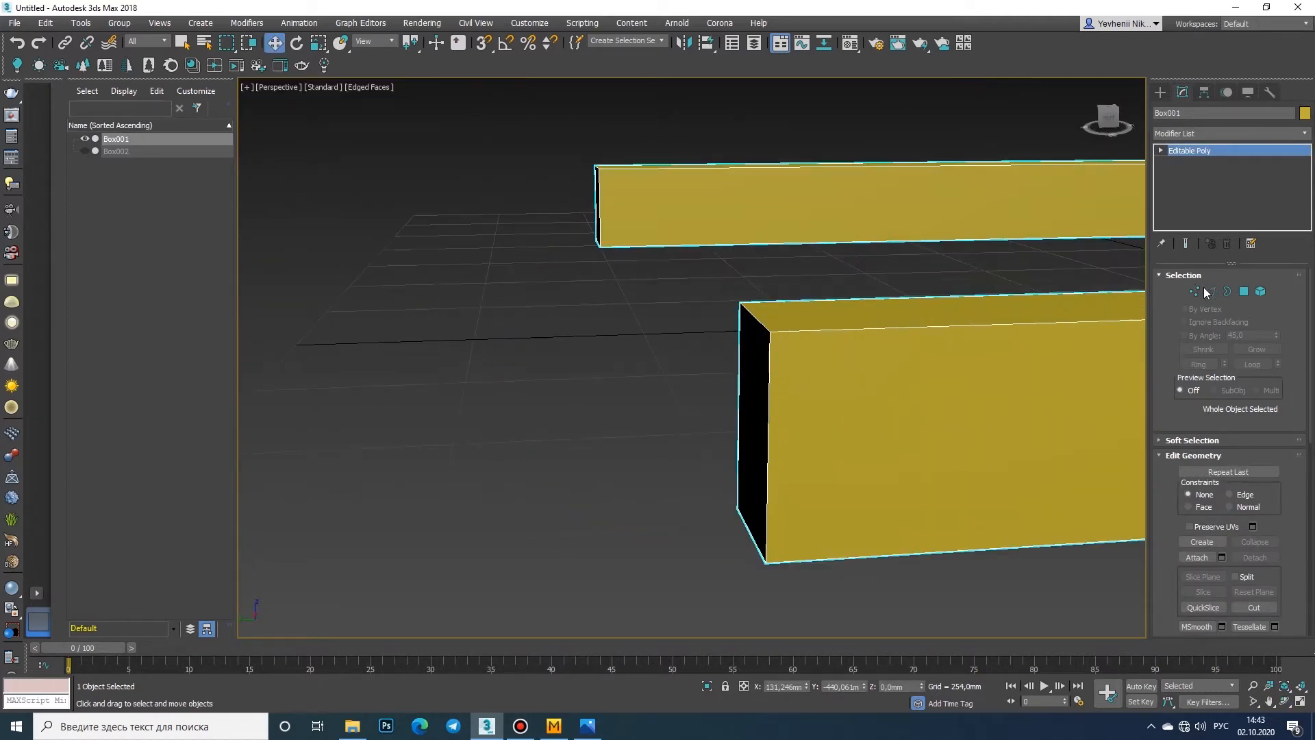
left_click(1209, 291)
middle_click_drag(774, 346, 1030, 438)
left_click(969, 404)
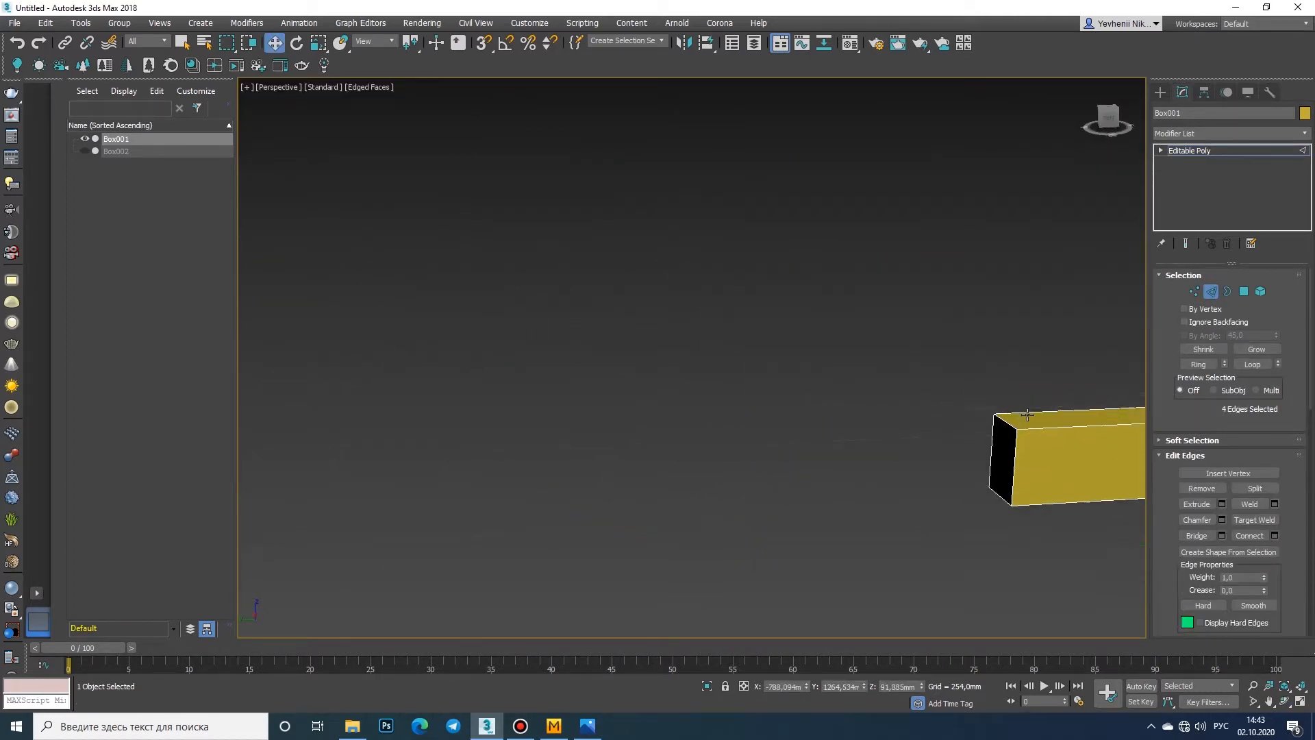
scroll(1030, 438, "up", 4)
left_click(990, 451, "ctrl")
left_click(909, 629, "ctrl")
scroll(911, 617, "down", 4)
Step: Chamfer the arms' end edges with 4 segments, adjusting the chamfer amount to suit the ends, and clear the selection
left_click(1221, 519)
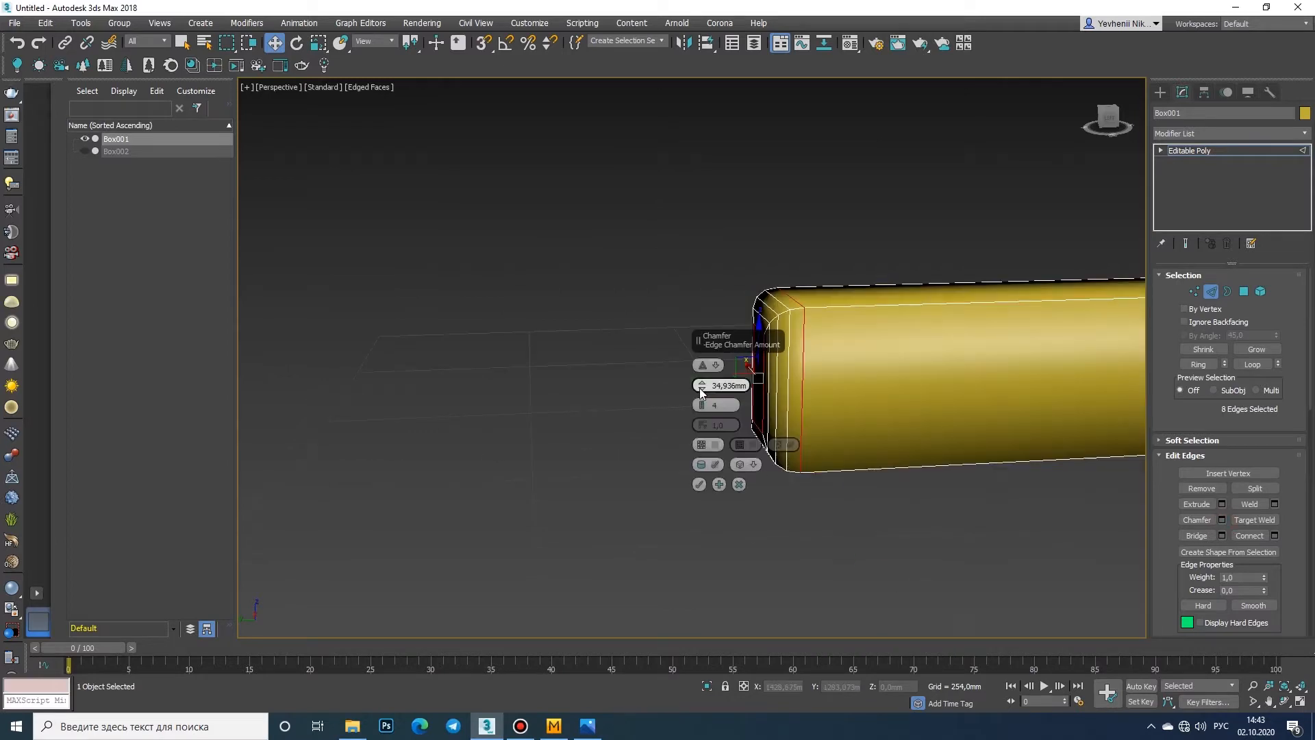
mouse_move(700, 387)
left_mouse_down()
mouse_move(687, 398)
mouse_move(696, 411)
left_mouse_up()
left_click(699, 484)
scroll(705, 484, "down", 5)
middle_click_drag(1103, 418, 964, 346)
left_click(964, 347)
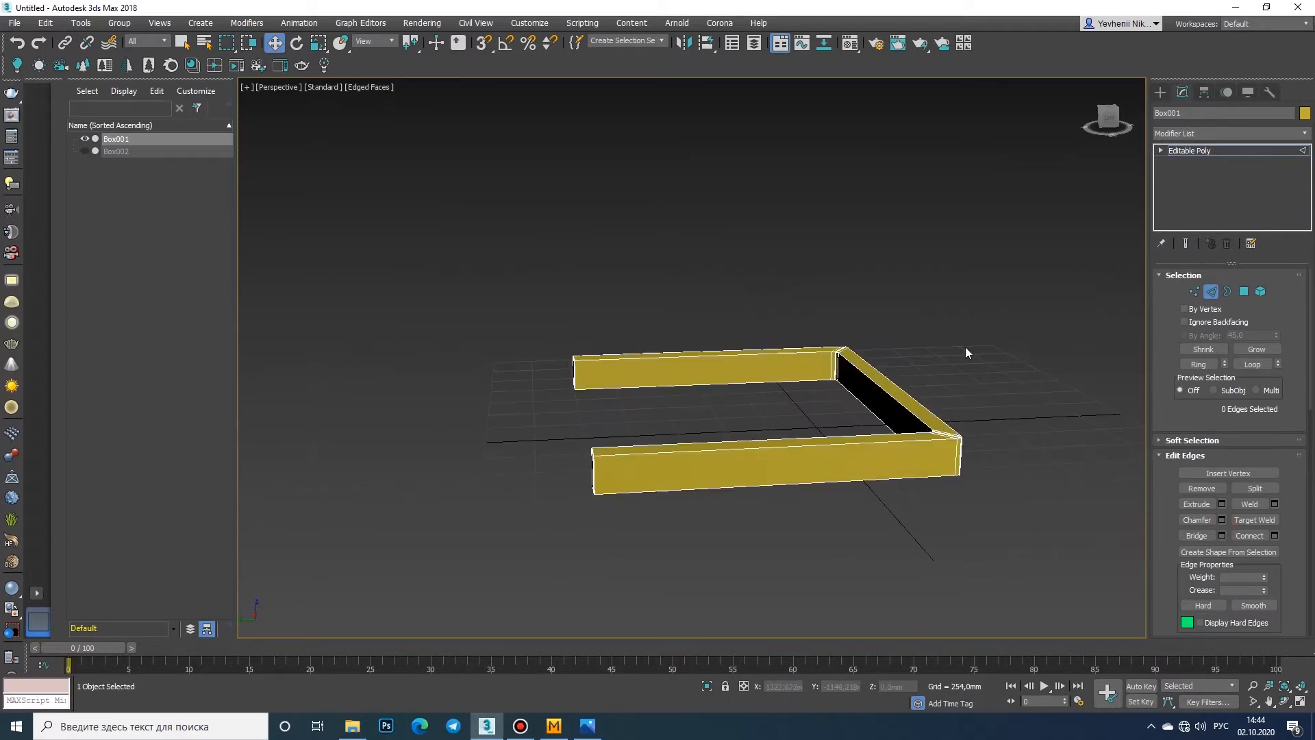
Step: Add a TurboSmooth modifier with 2 iterations to the frame
left_click(1163, 90)
left_click(1182, 92)
left_click(1303, 134)
left_click_drag(1307, 157, 1309, 499)
left_click(1238, 447)
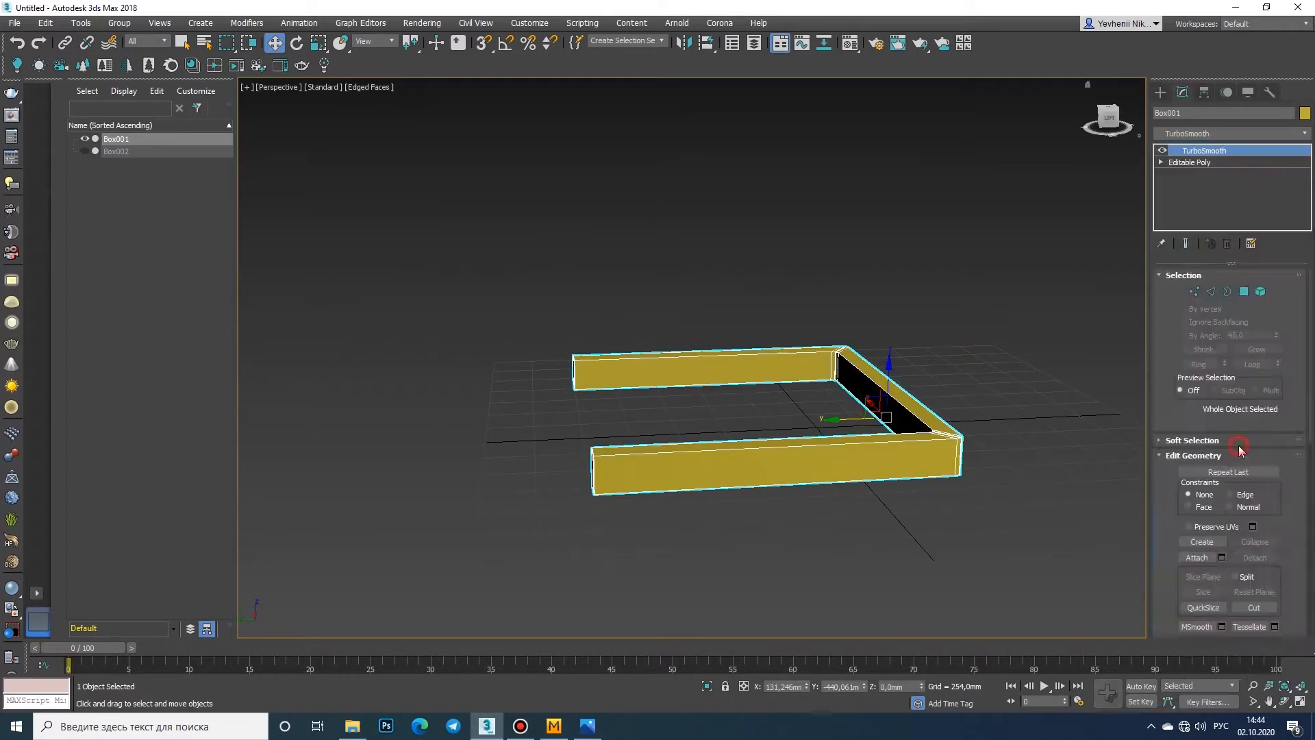
scroll(723, 436, "up", 3)
middle_click_drag(723, 435, 572, 413)
left_click(1274, 295)
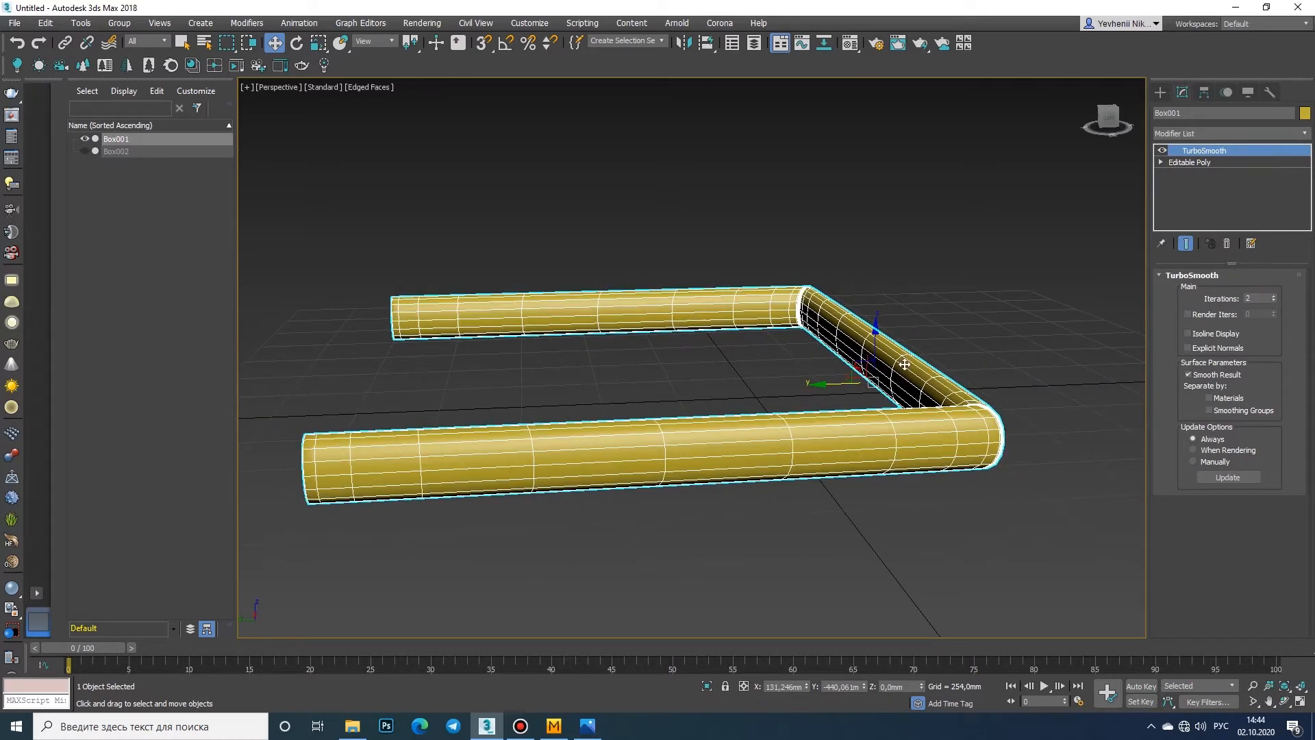
Step: Check the frame against the reference image, inspect its rounded corner and convert the smoothed frame to Editable Poly
left_click(589, 727)
left_click(590, 727)
mouse_move(760, 411)
middle_mouse_down("alt")
mouse_move(816, 399)
mouse_move(733, 445)
mouse_move(768, 433)
mouse_move(739, 412)
mouse_move(782, 417)
middle_mouse_up("alt")
scroll(681, 438, "up", 4)
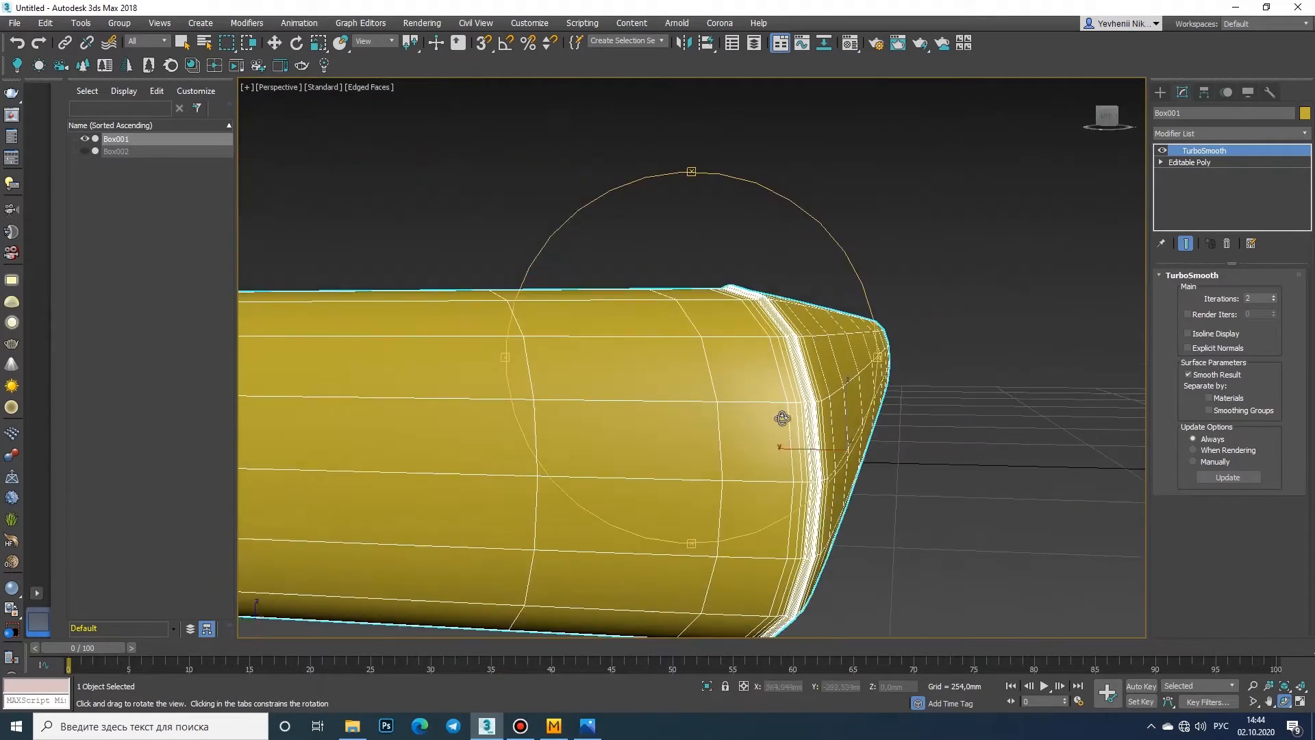
right_click(789, 452)
mouse_move(927, 596)
left_click(982, 606)
Step: Add an FFD 4x4x4 modifier to the frame and activate its control points in the Front view
left_click(1299, 701)
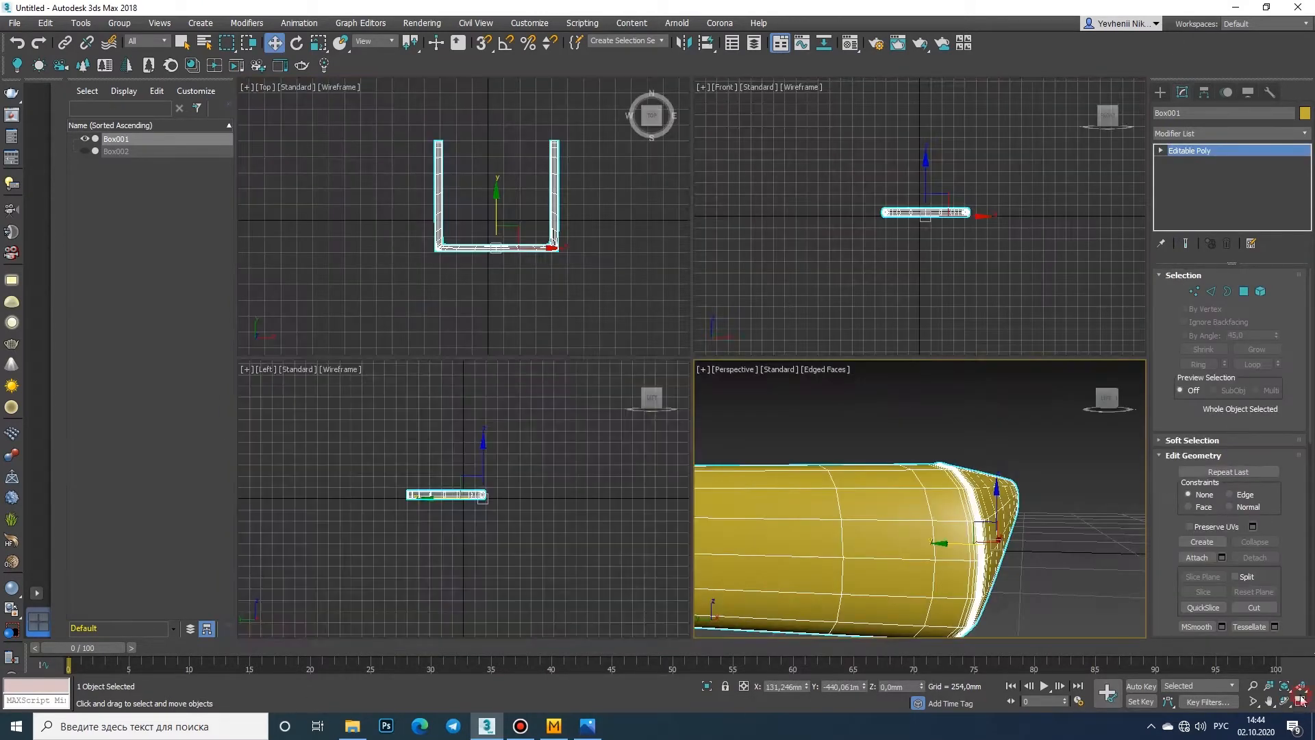
scroll(489, 492, "up", 10)
middle_click_drag(495, 500, 555, 520)
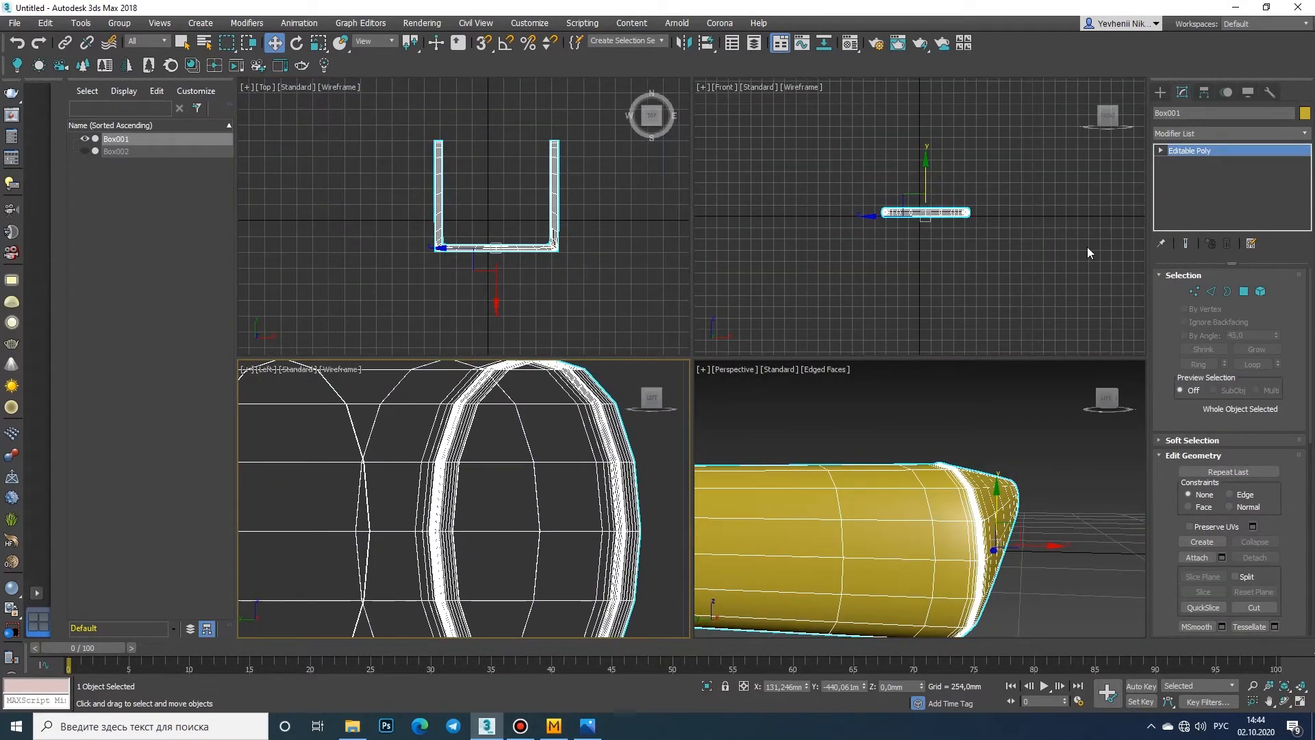
left_click(1288, 134)
left_click(1206, 494)
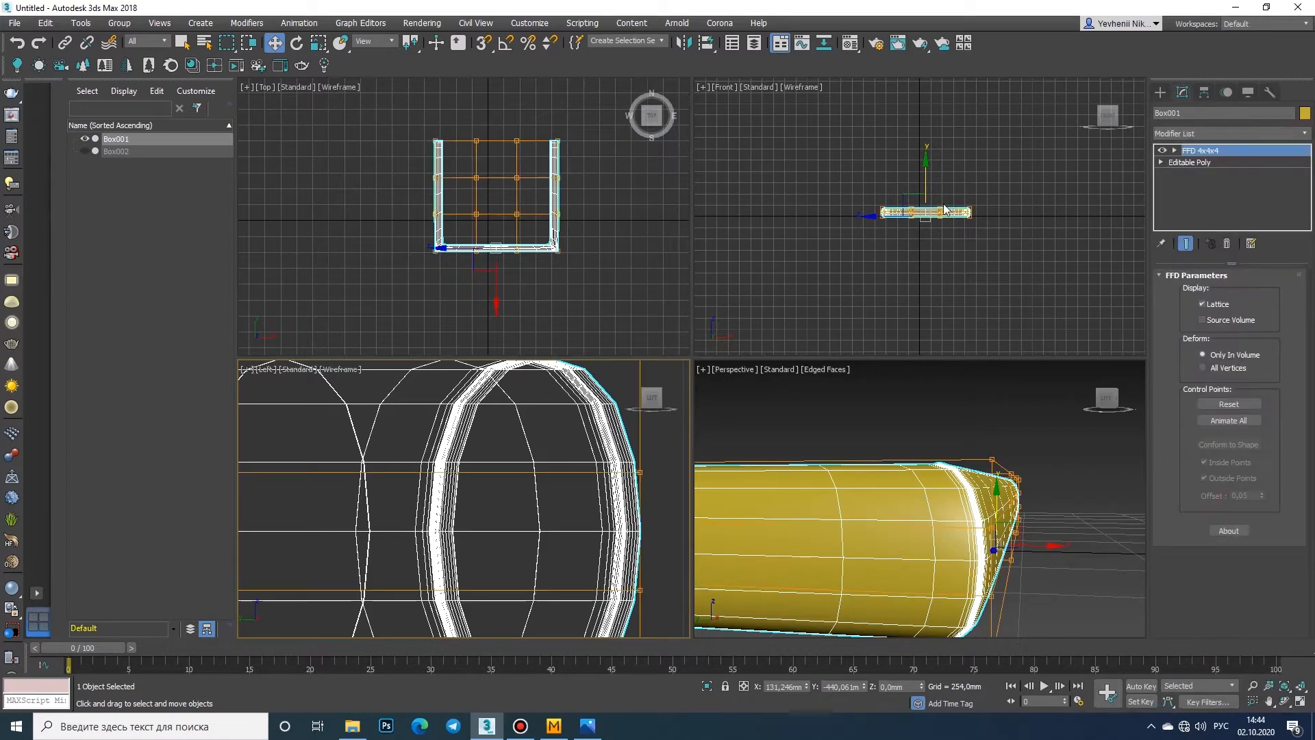
left_click(1172, 150)
left_click(1199, 163)
scroll(1023, 255, "down", 3)
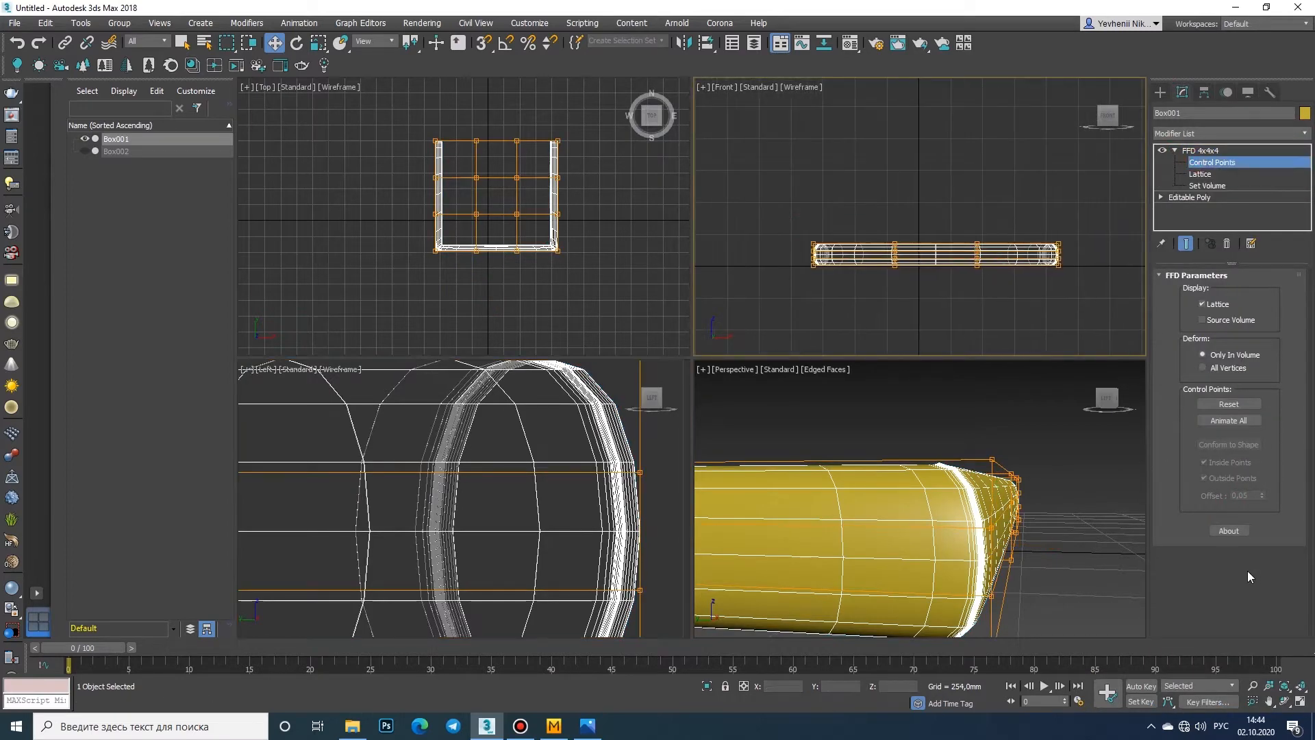
Step: Scale the lattice control points vertically to make the frame's profile squarer, and convert the frame to Editable Poly
left_click(1291, 700)
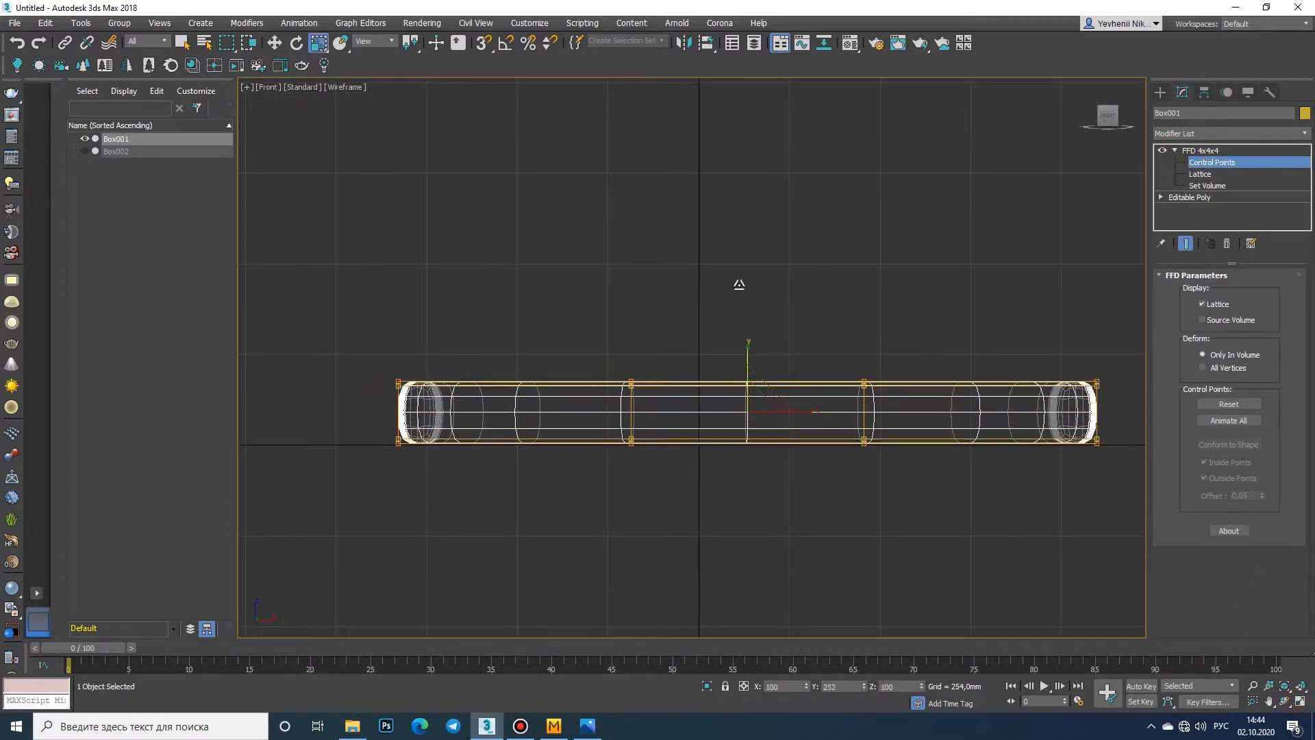
right_click(773, 384)
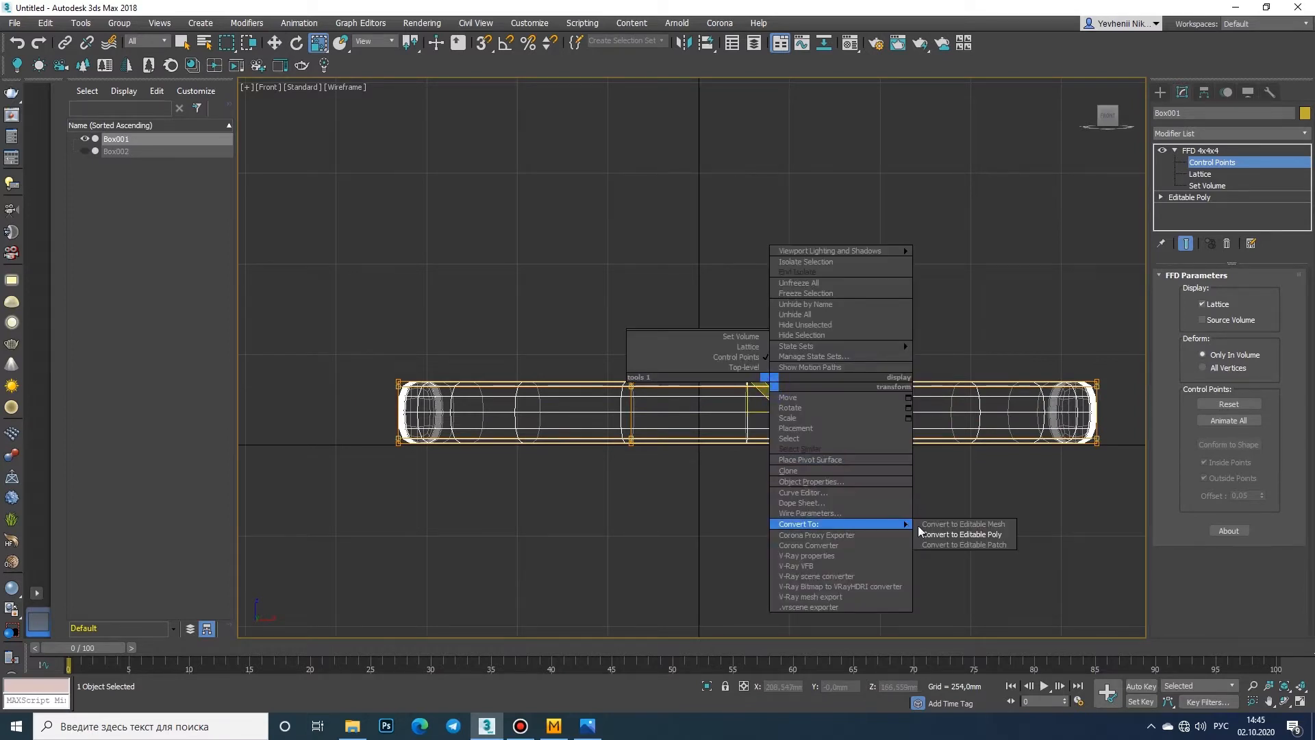
left_click(958, 536)
Step: Add another TurboSmooth modifier to the reshaped frame and collapse it to Editable Poly
left_click(1299, 702)
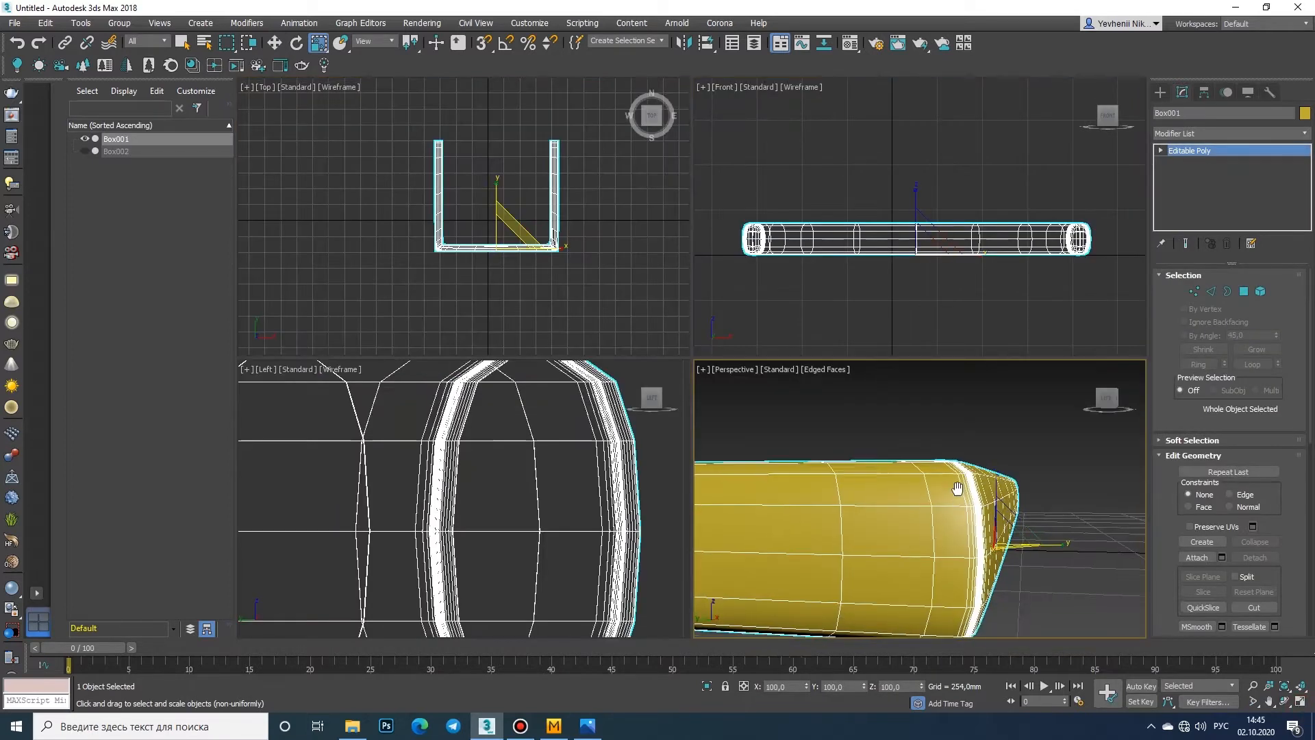
left_click(1304, 134)
scroll(1230, 452, "down", 1)
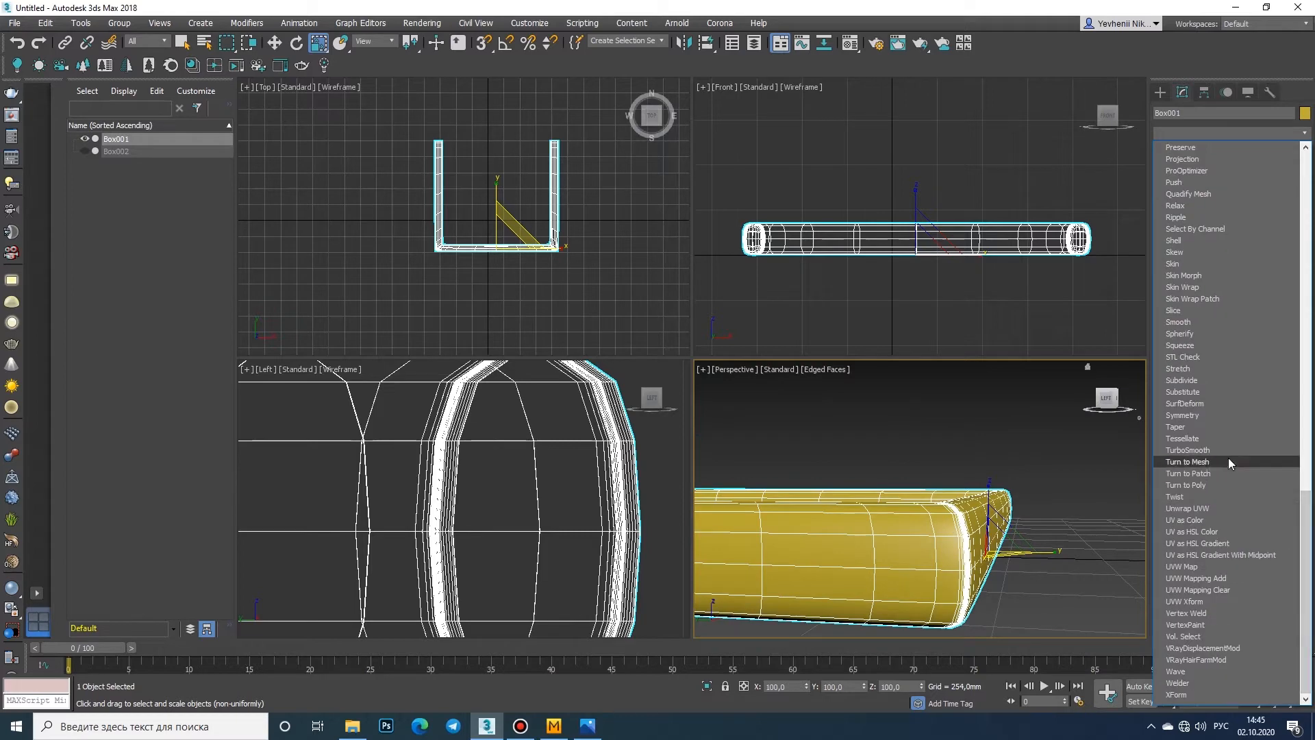
left_click(1229, 453)
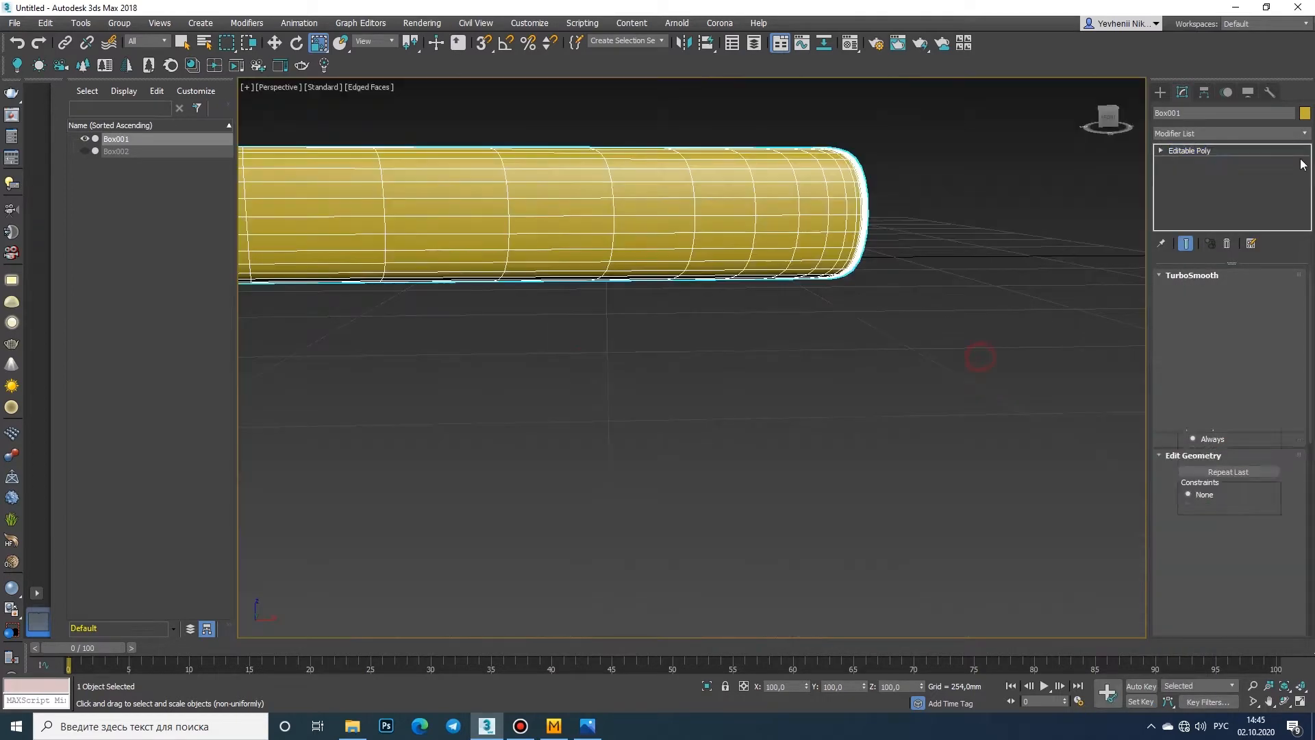
Step: Add a new FFD 4x4x4 modifier to the smoothed frame and show all four views
left_click(1300, 134)
left_click_drag(1306, 194, 1306, 280)
left_click(1267, 508)
middle_click_drag(760, 214, 771, 225)
key("alt+w")
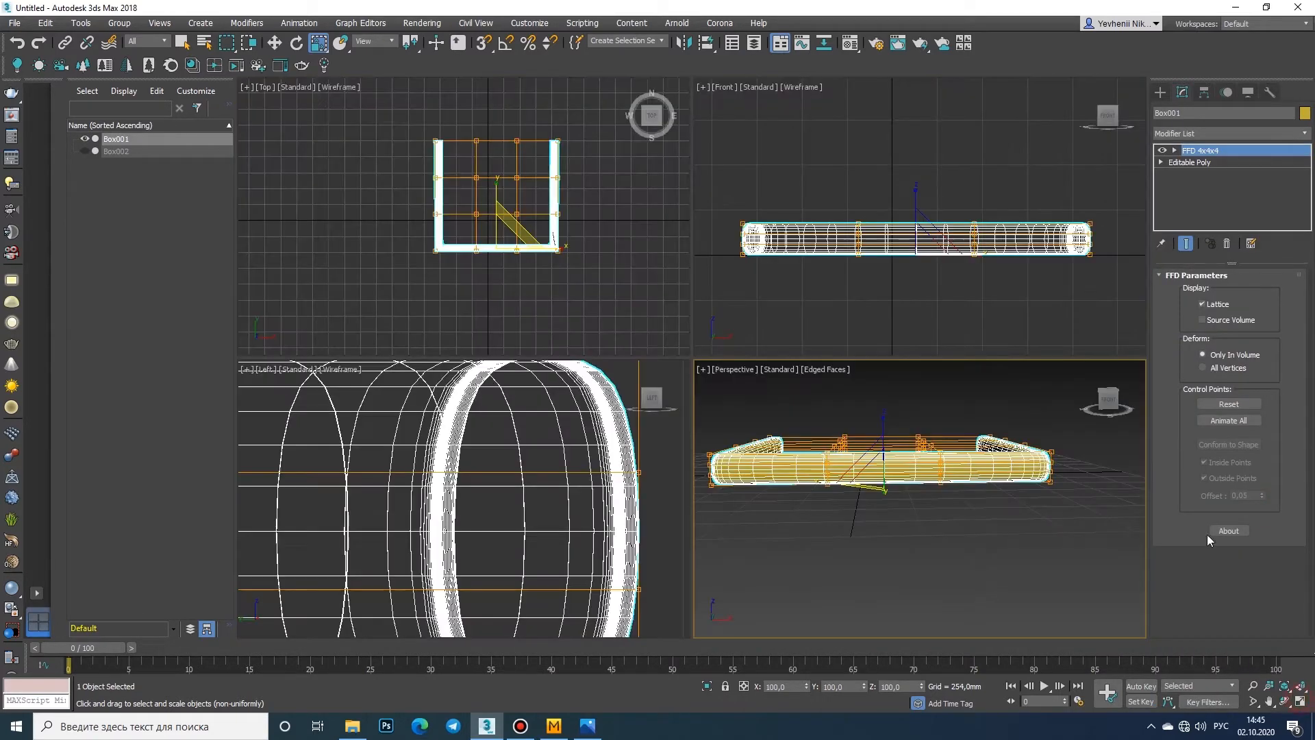
Step: Scale the middle rows of FFD control points vertically outward in the Front view and collapse the frame to Editable Poly
key("1")
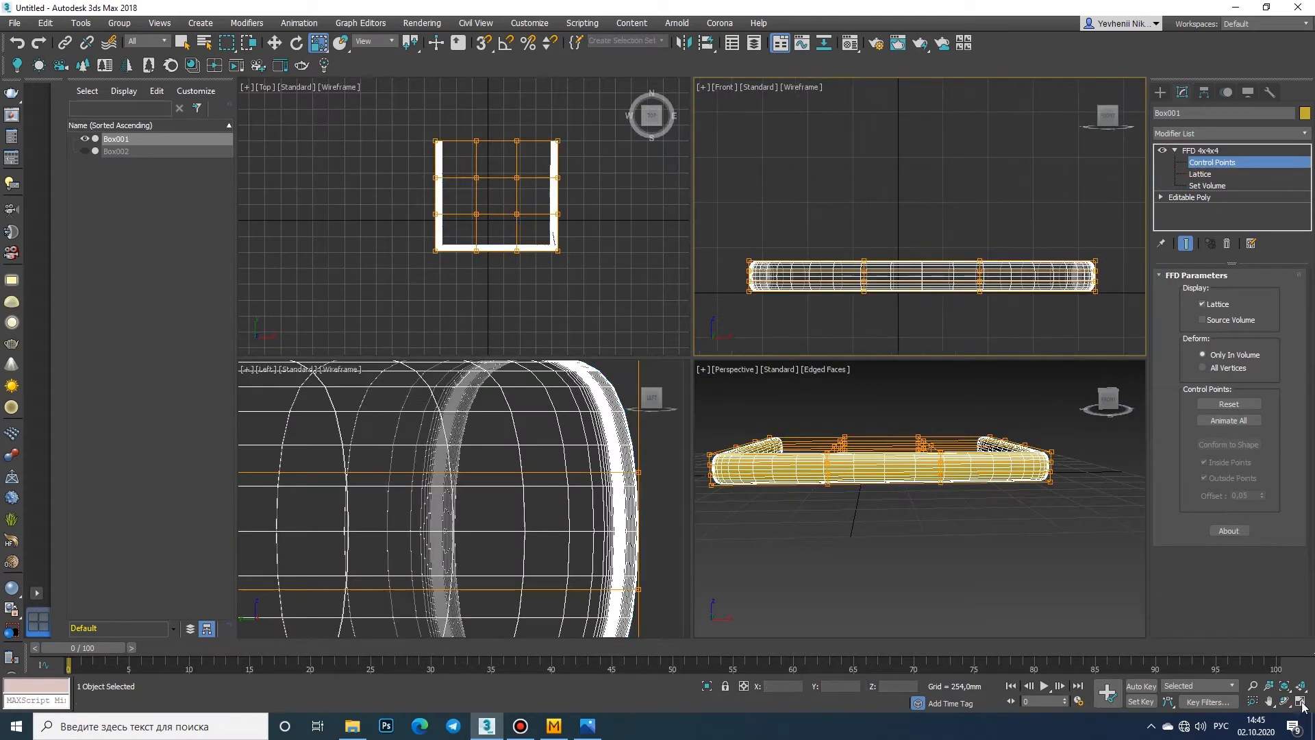
left_click(1302, 703)
left_click_drag(887, 472, 715, 357)
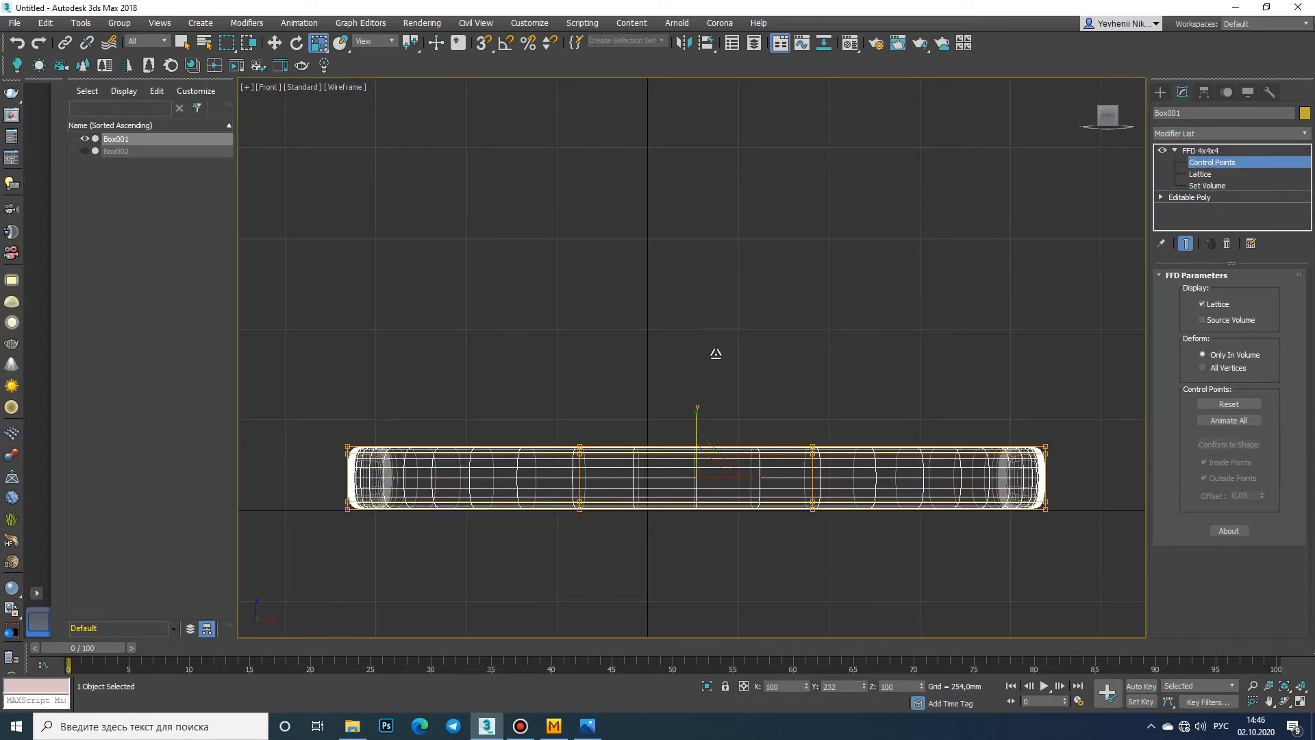
right_click(782, 477)
mouse_move(851, 616)
left_click(972, 623)
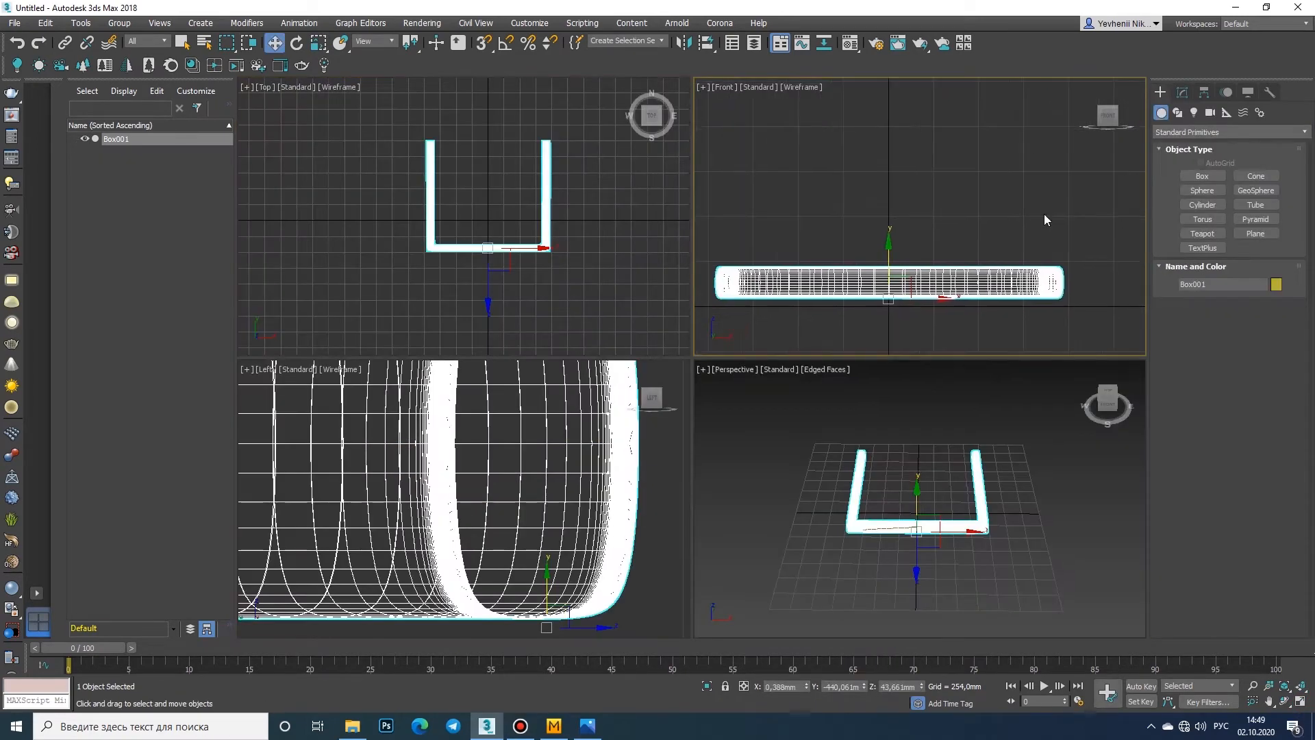
Step: Draw a box about 965 mm wide, 844 mm long and 46 mm high in the Front view as the backrest panel
left_click(1300, 702)
left_click(1201, 176)
left_click_drag(990, 541, 645, 238)
left_click(803, 284)
key("alt+w")
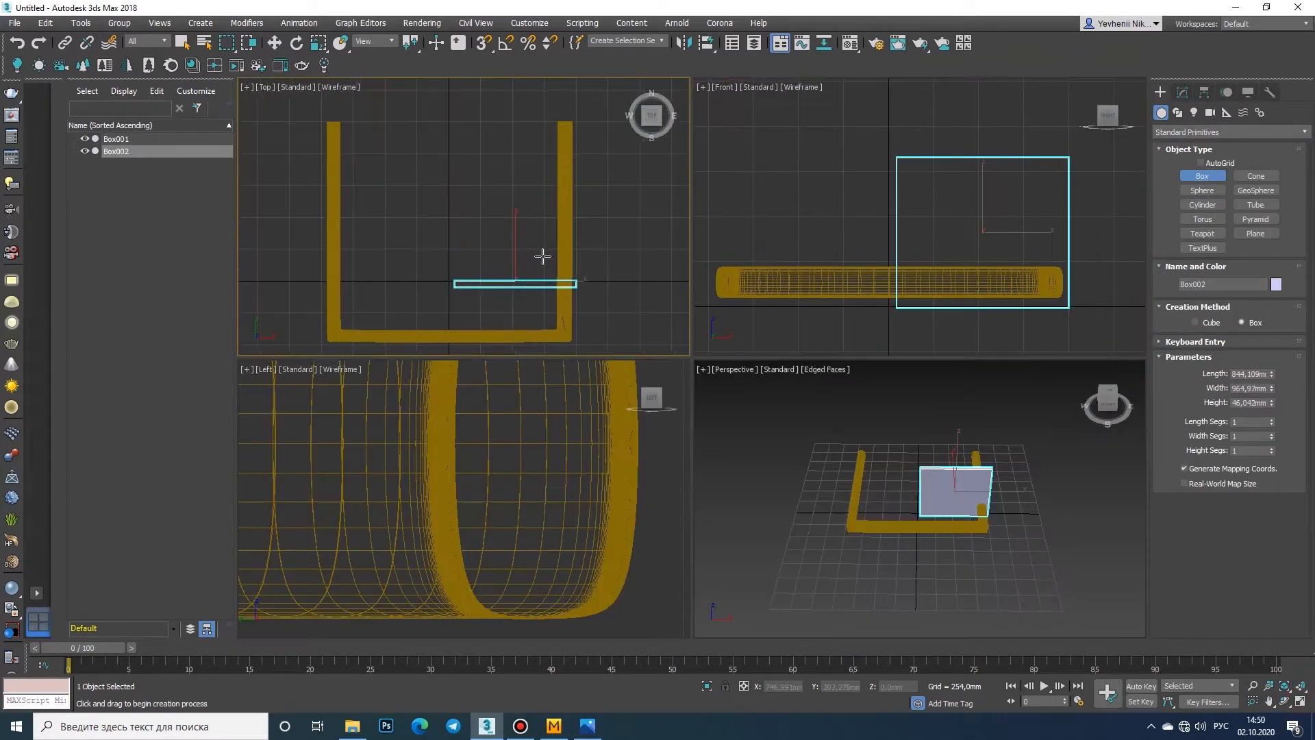
Step: Move the new box beyond the frame's open end and convert it to Editable Poly
key("w")
right_click(924, 156)
mouse_move(1048, 300)
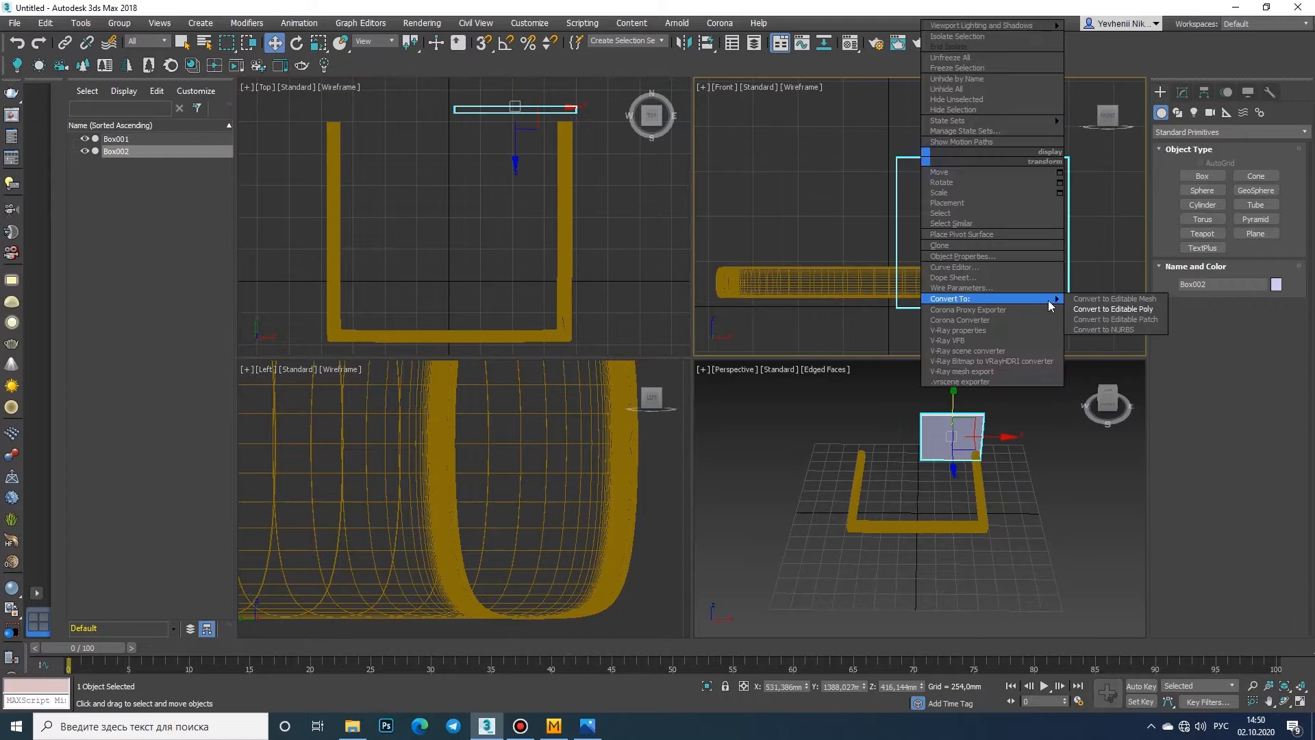
left_click(1084, 310)
Step: Chamfer all twelve edges of the panel by about 21.59 mm with more than one segment
left_click_drag(852, 319, 853, 319)
scroll(976, 416, "up", 6)
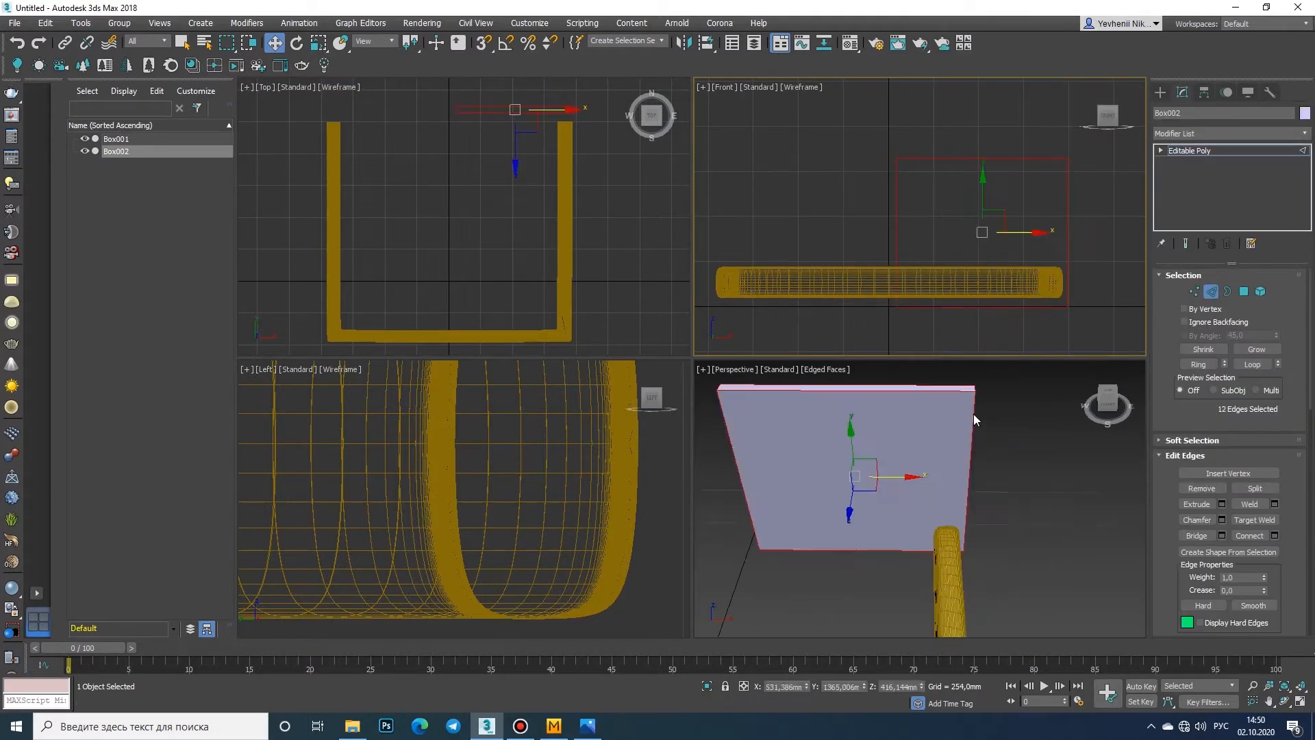
middle_click_drag(972, 414, 974, 449)
left_click(1222, 520)
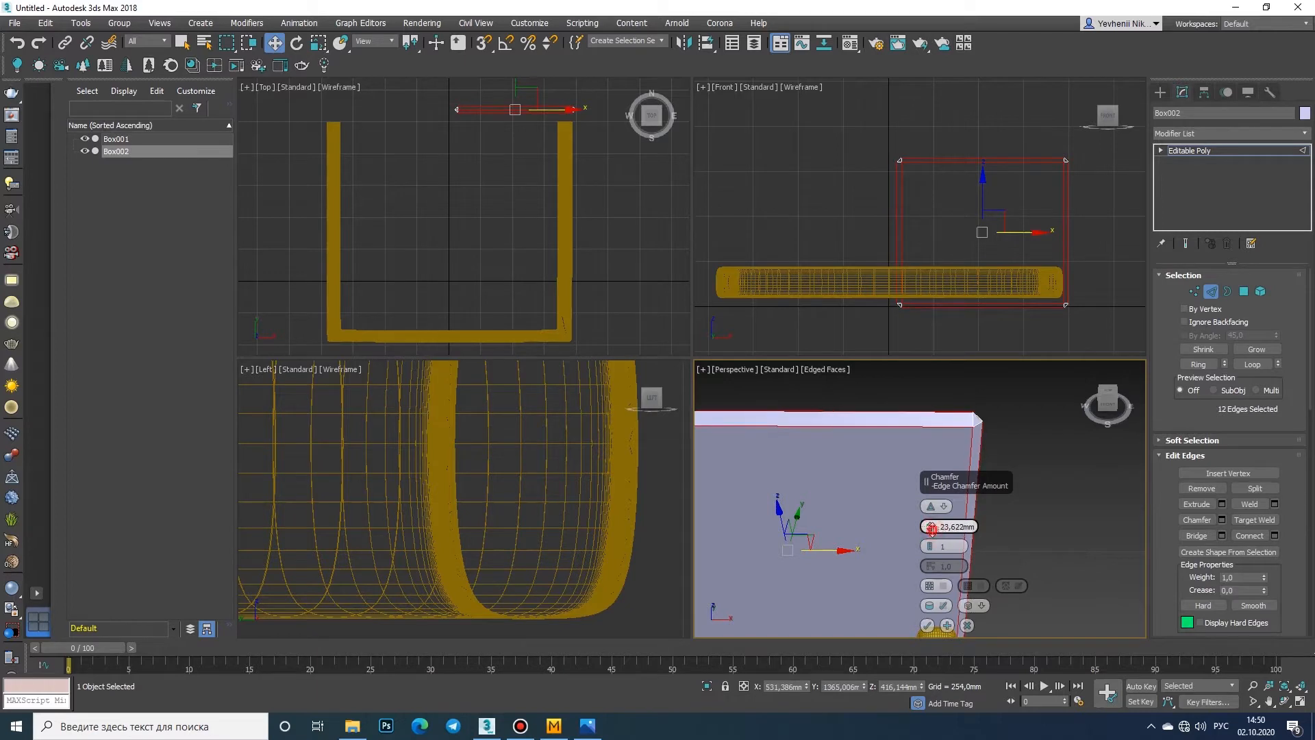
left_click_drag(929, 531, 929, 532)
scroll(526, 110, "up", 6)
middle_click_drag(526, 122, 489, 171)
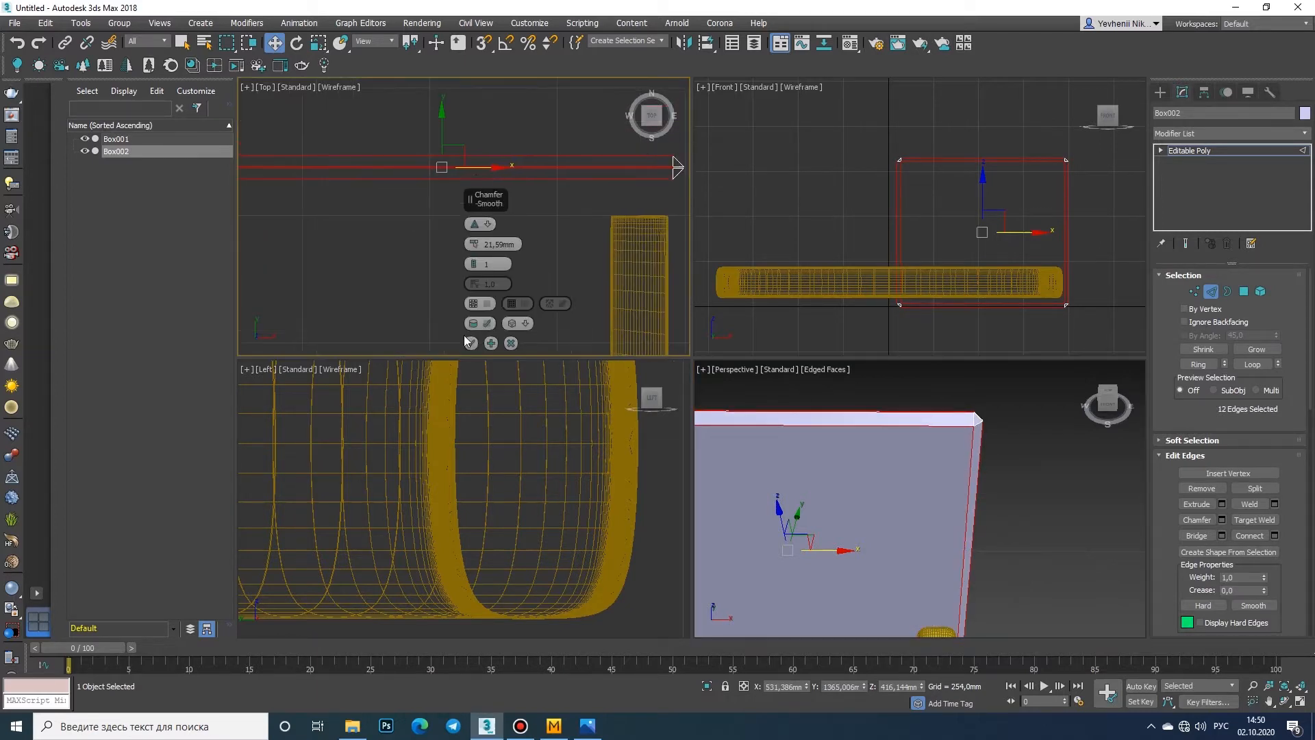
left_click_drag(474, 265, 474, 252)
left_click(472, 342)
Step: Add a TurboSmooth modifier with 2 iterations to the panel, collapse it to Editable Poly and deselect it
left_click(1229, 132)
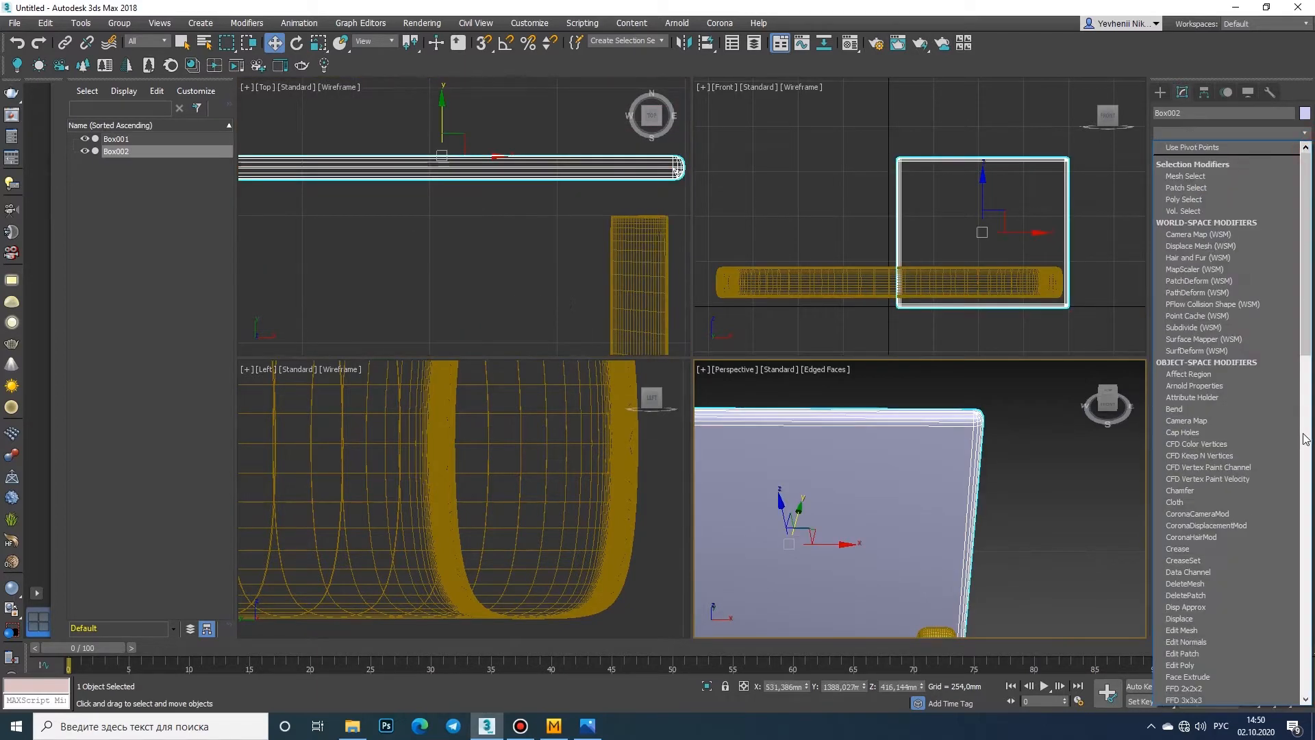
scroll(1296, 591, "down", 15)
left_click(1230, 449)
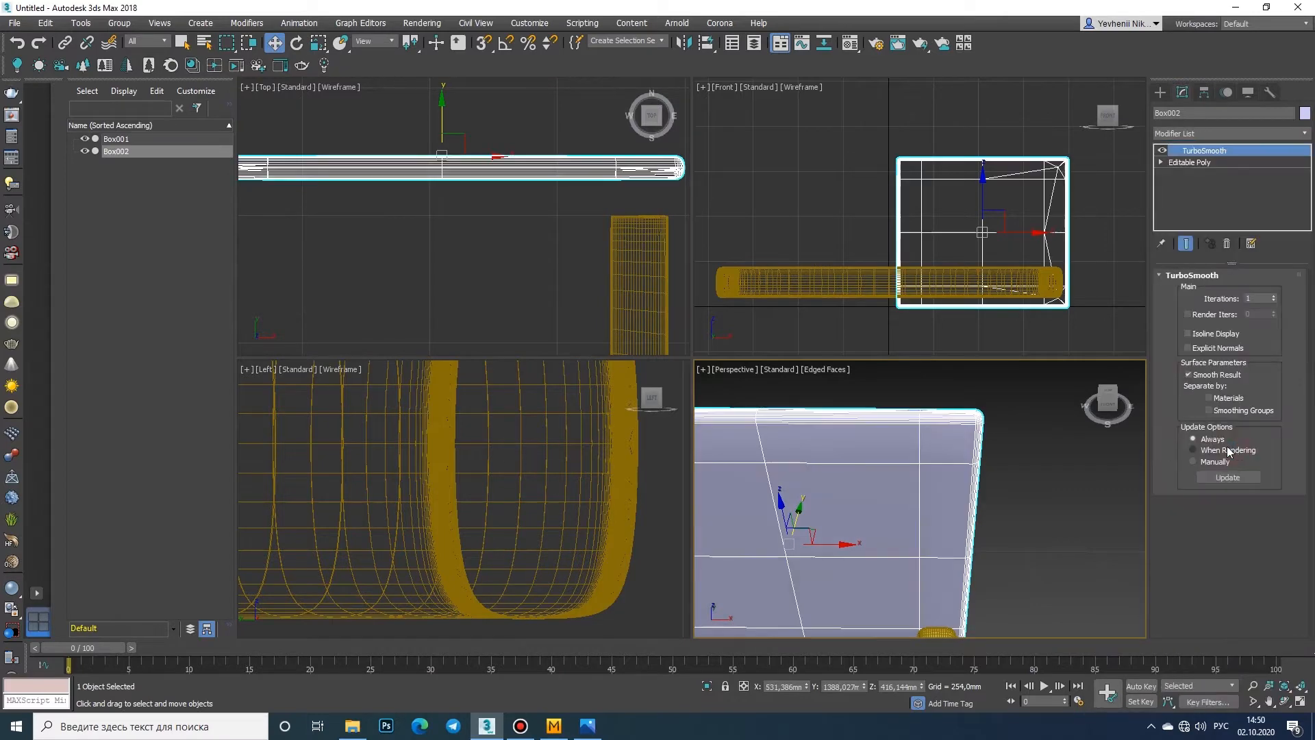
right_click(986, 233)
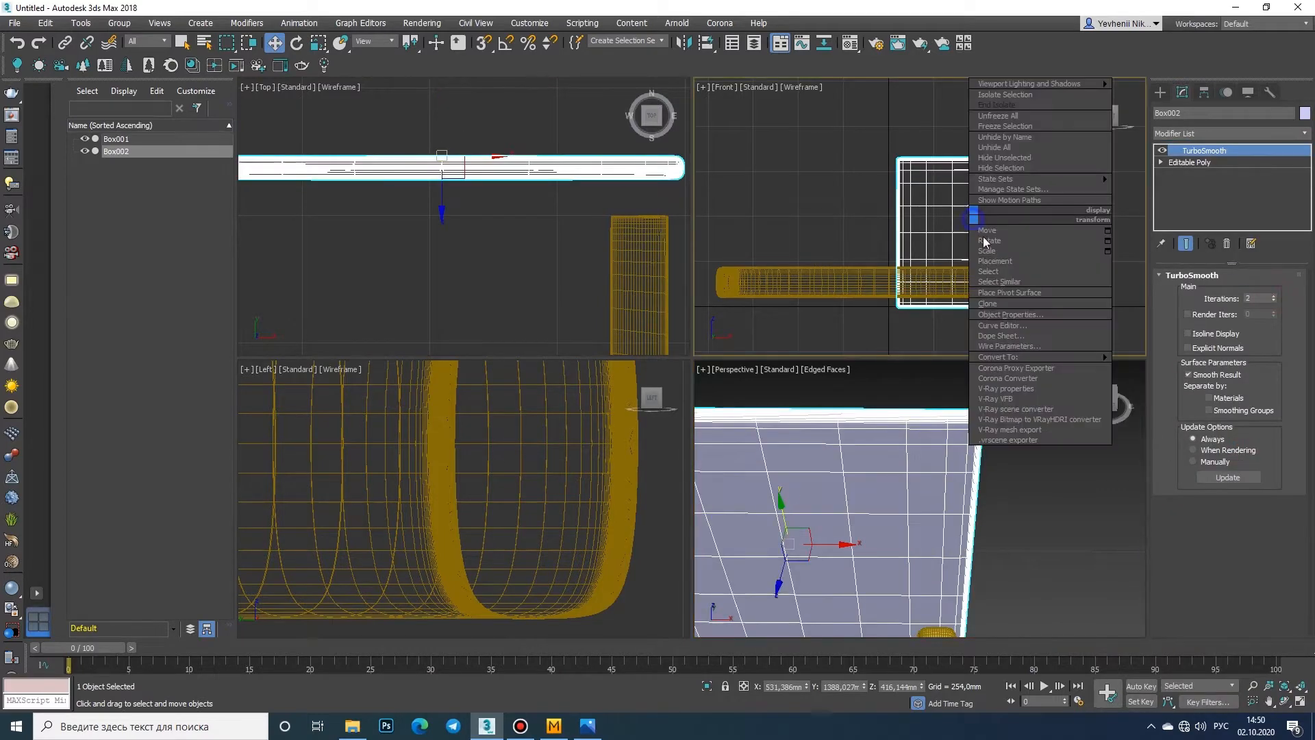
left_click(1181, 367)
left_click(1087, 282)
scroll(1086, 279, "down", 3)
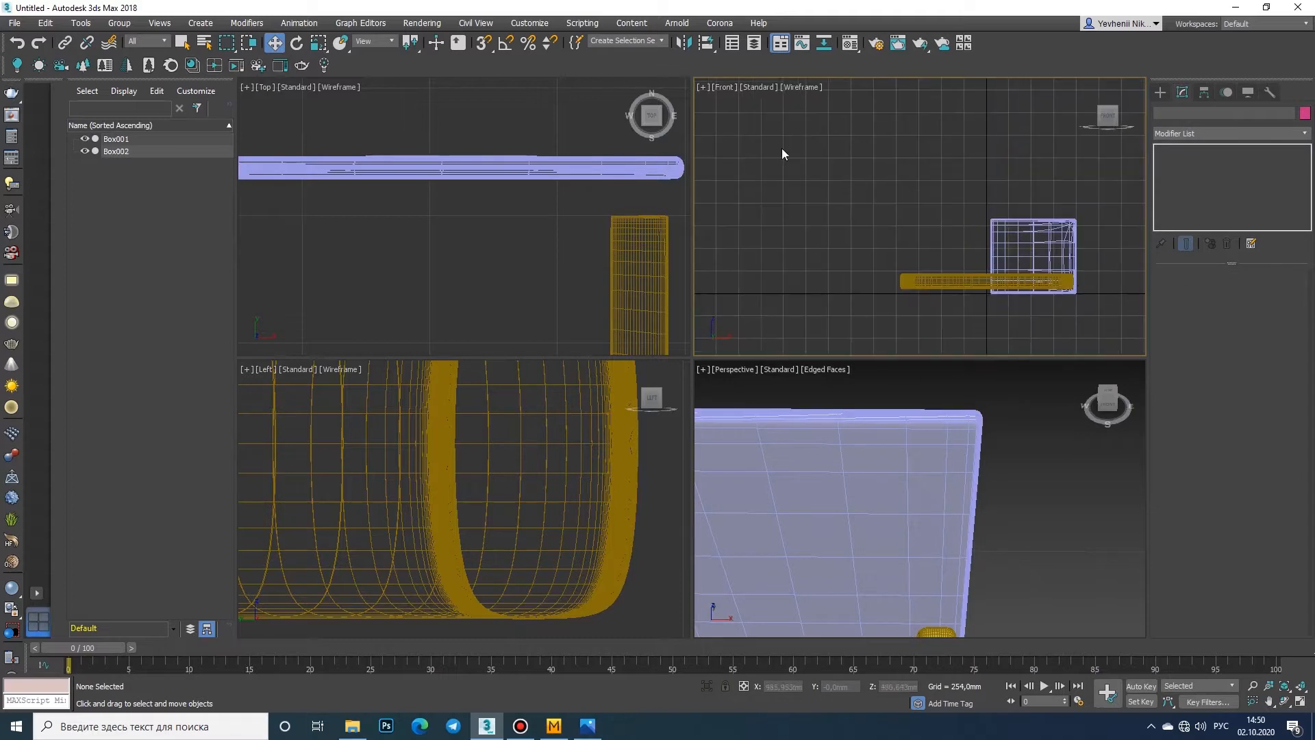
Step: Export the scene in OBJ format as 1, keeping the default export options
left_click(14, 23)
left_click(170, 233)
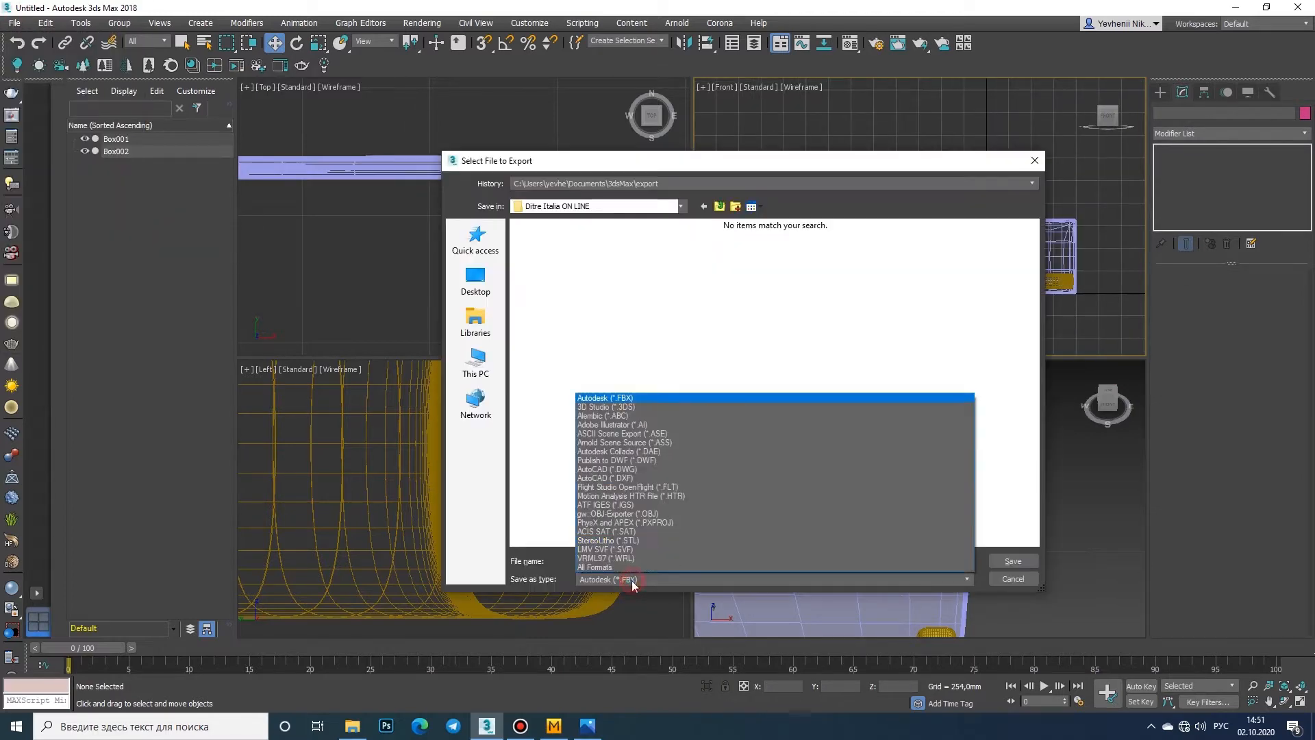
key("Return")
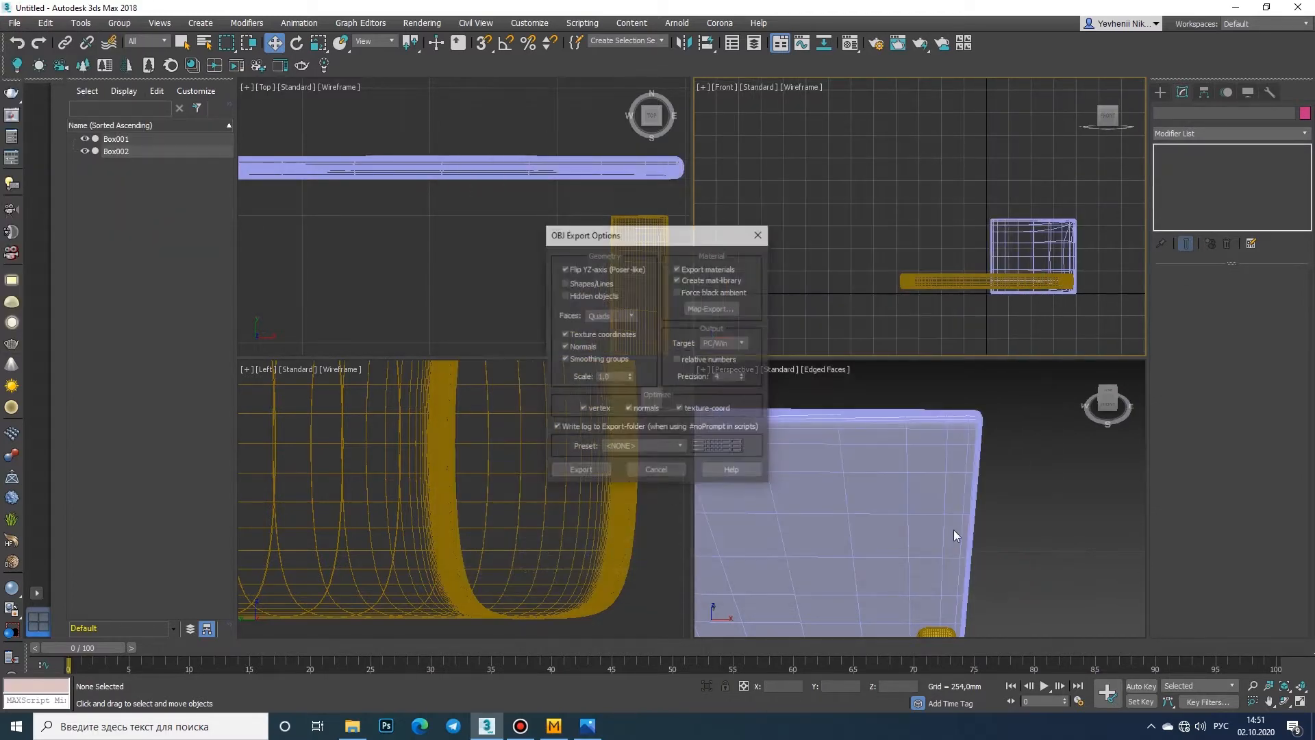
left_click(583, 471)
left_click(781, 469)
Step: Switch to Marvelous Designer and import the OBJ file 1 from the Ditre Italia ON LINE folder
left_click(554, 725)
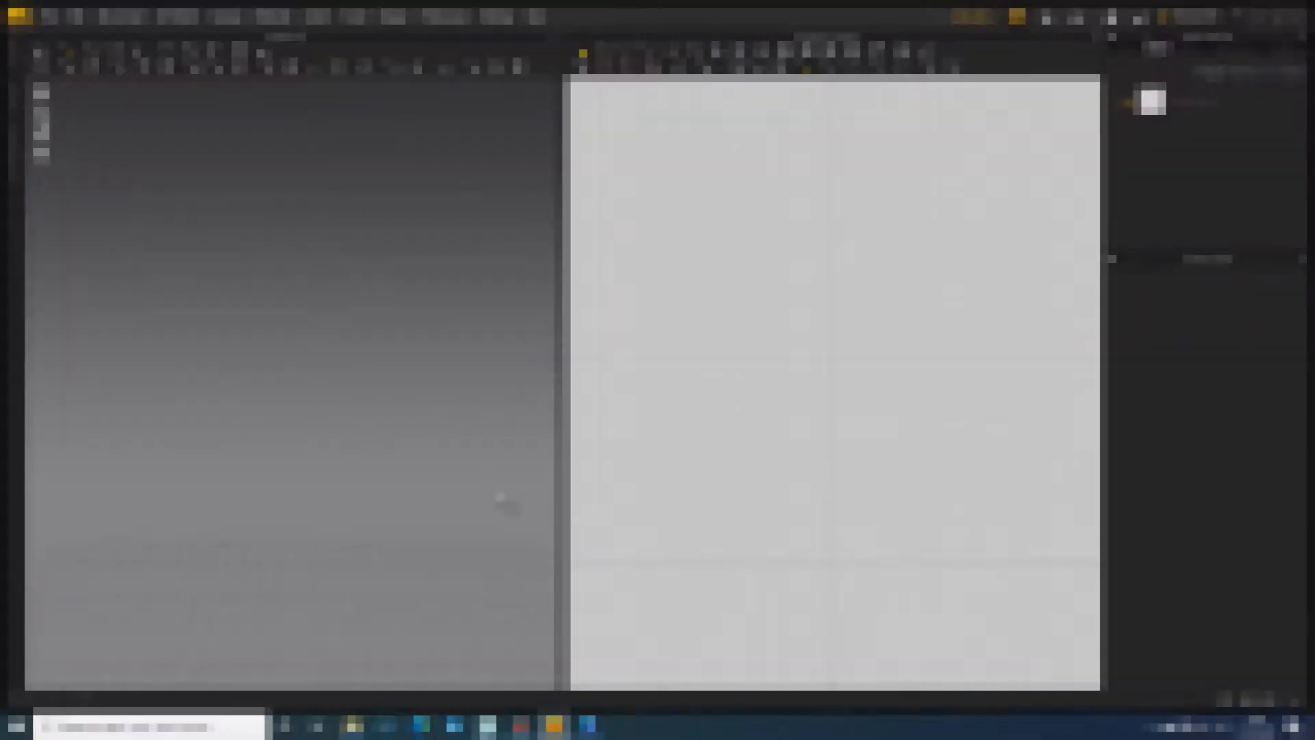
left_click(47, 17)
mouse_move(59, 153)
left_click(175, 162)
left_click(165, 113)
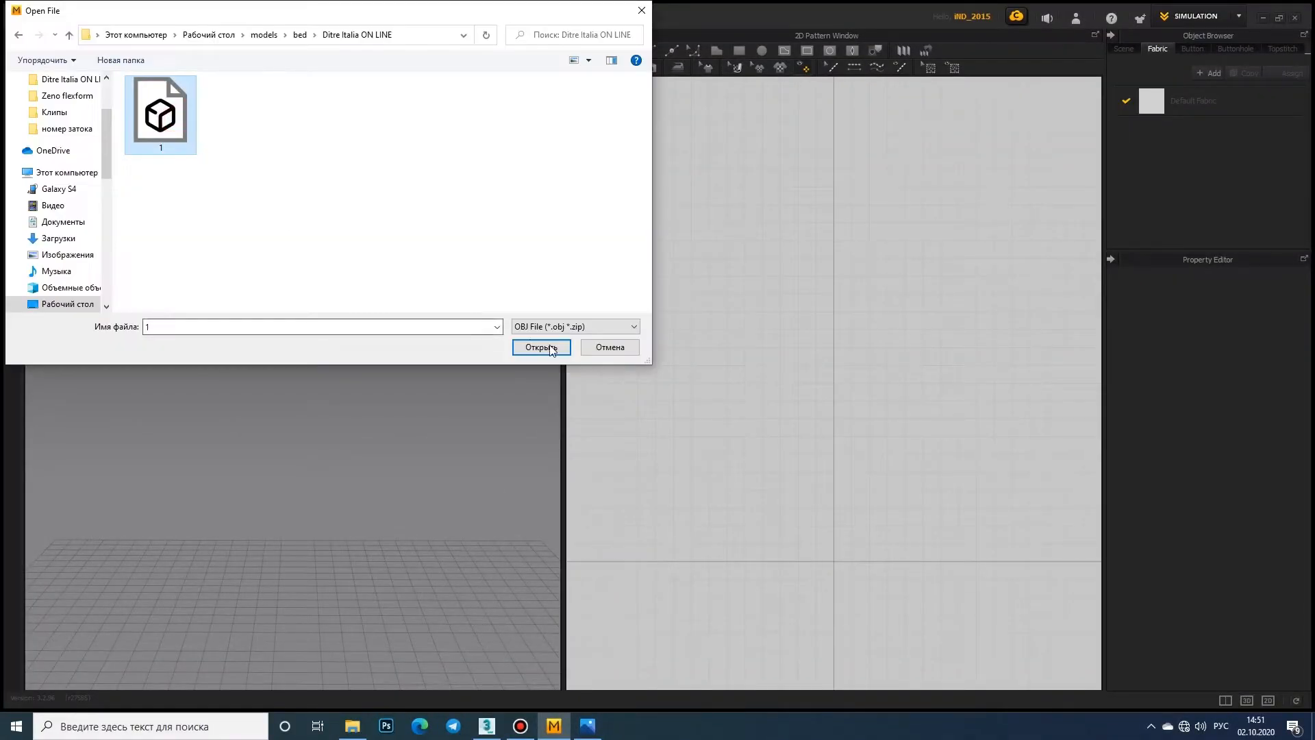
left_click(544, 347)
left_click(664, 586)
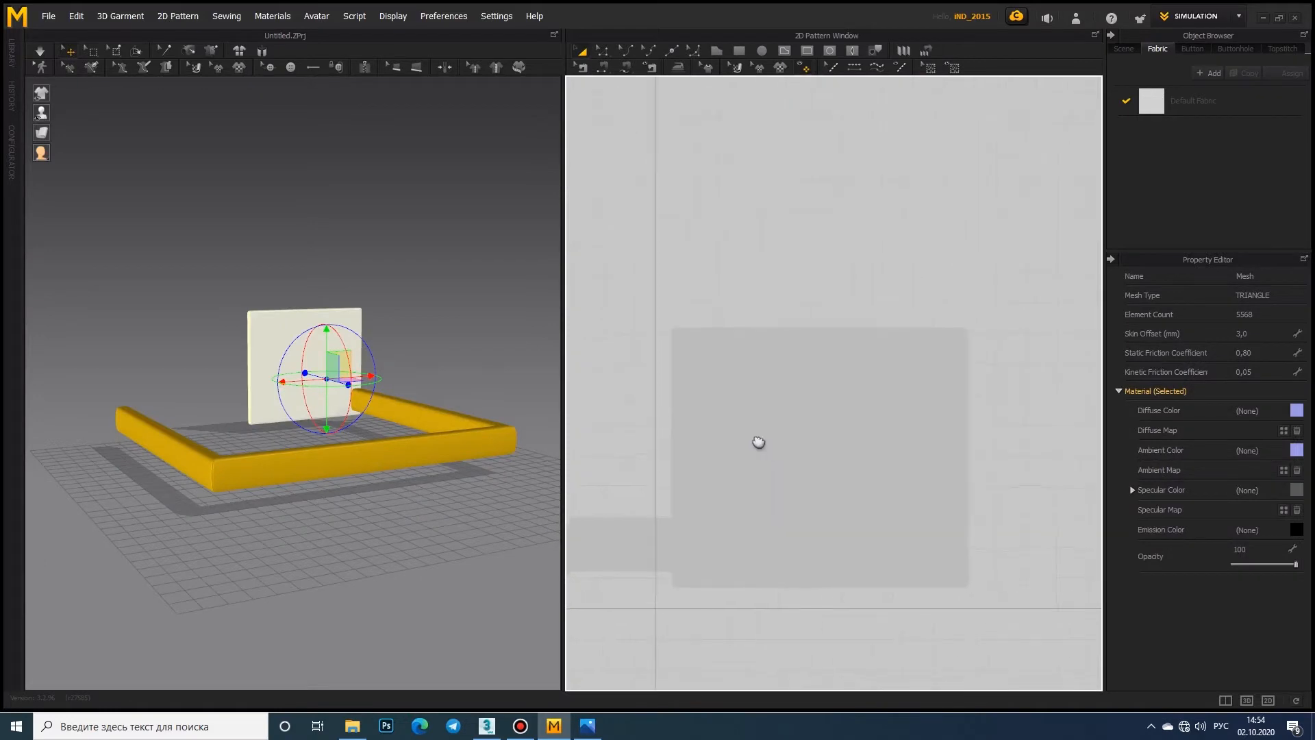
Step: Draw a rectangular pattern 966.3 mm wide with two 861.7 mm segments per side over the panel's silhouette, and move it onto the panel in 3D
scroll(763, 463, "down", 2)
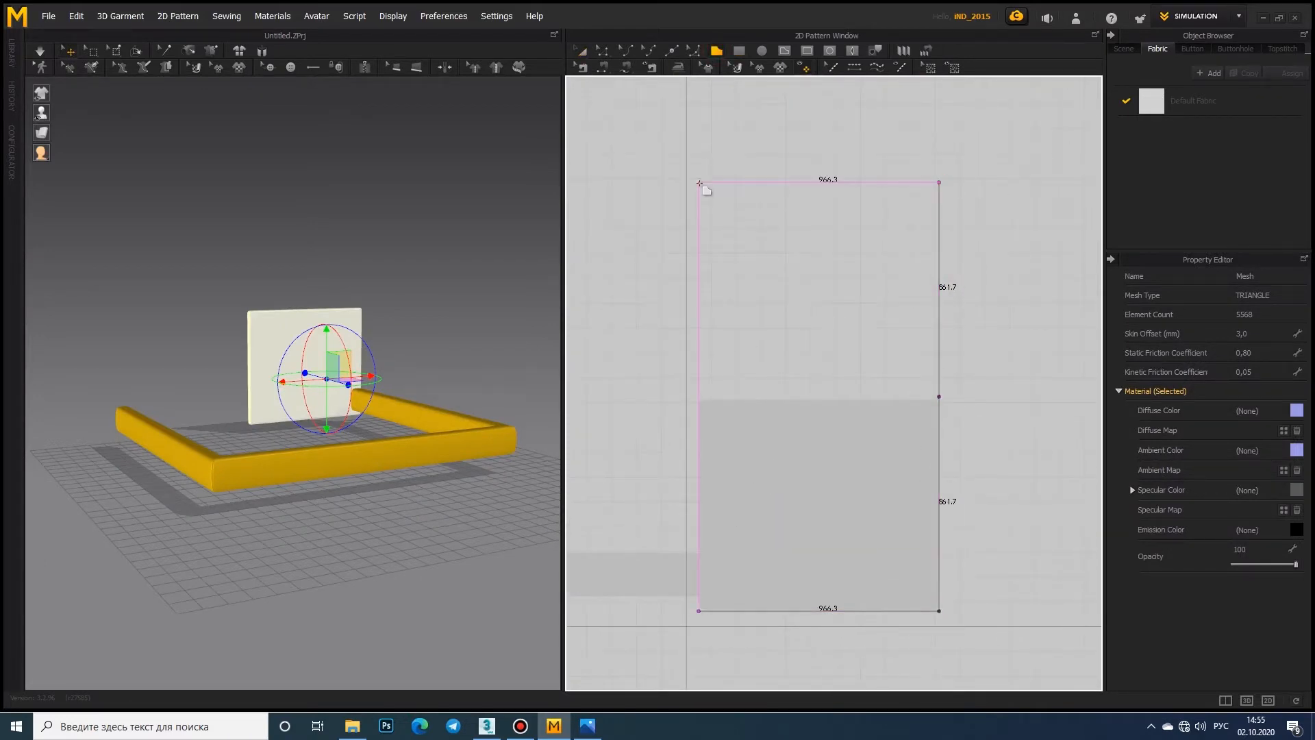
left_click(696, 611)
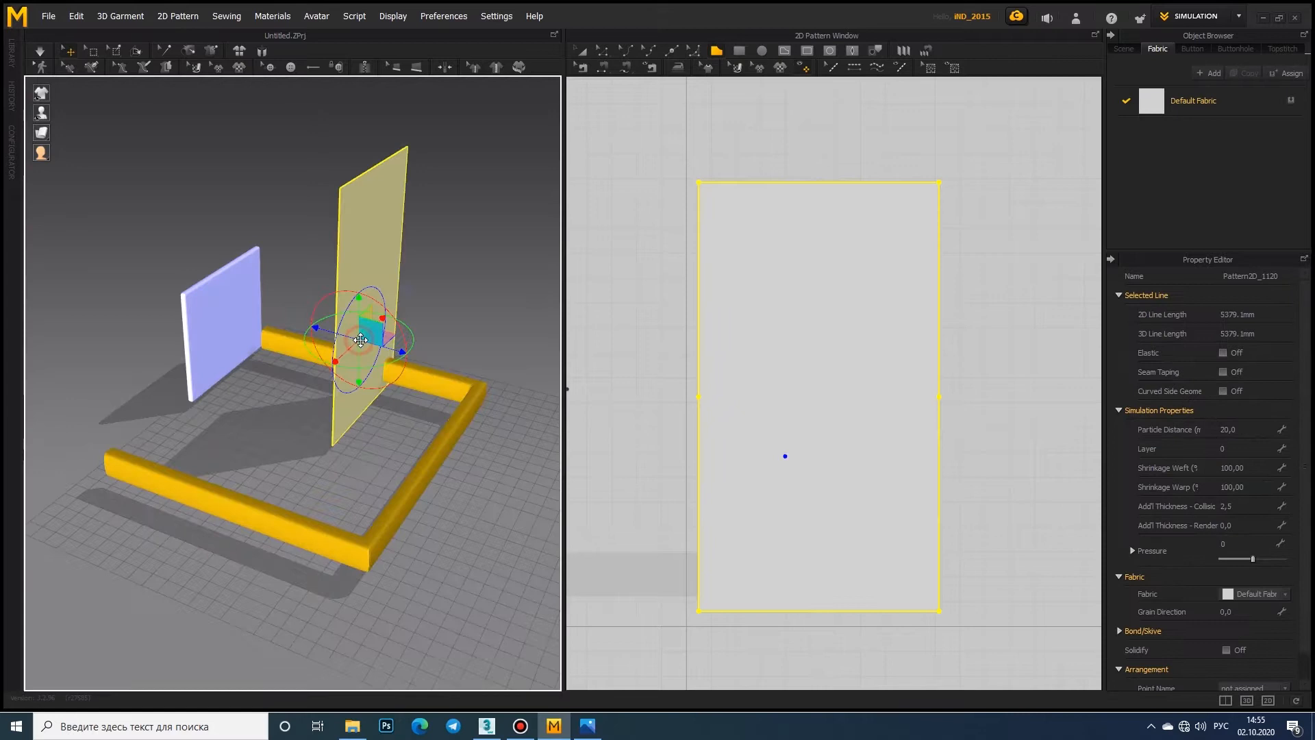
left_click_drag(337, 334, 190, 291)
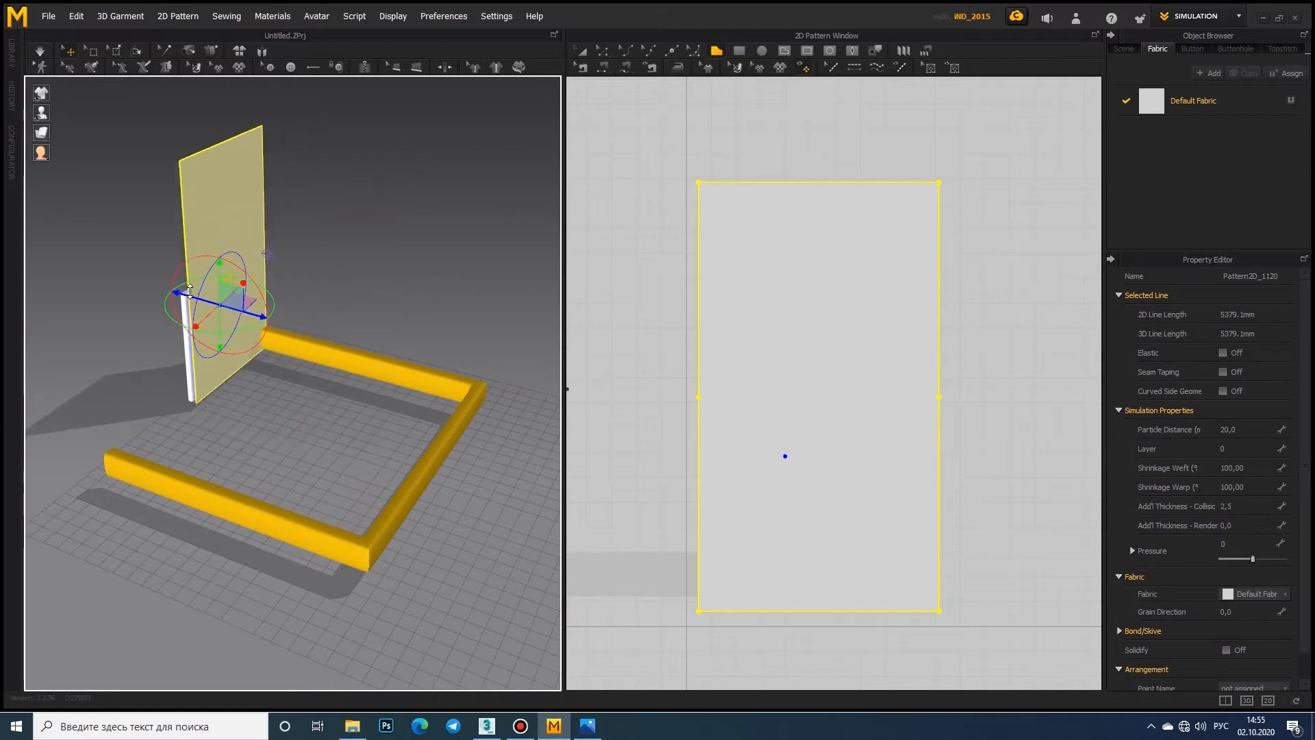
Step: Divide the pattern lengthwise with four vertical internal lines distributed across its width
middle_click_drag(799, 309, 809, 183)
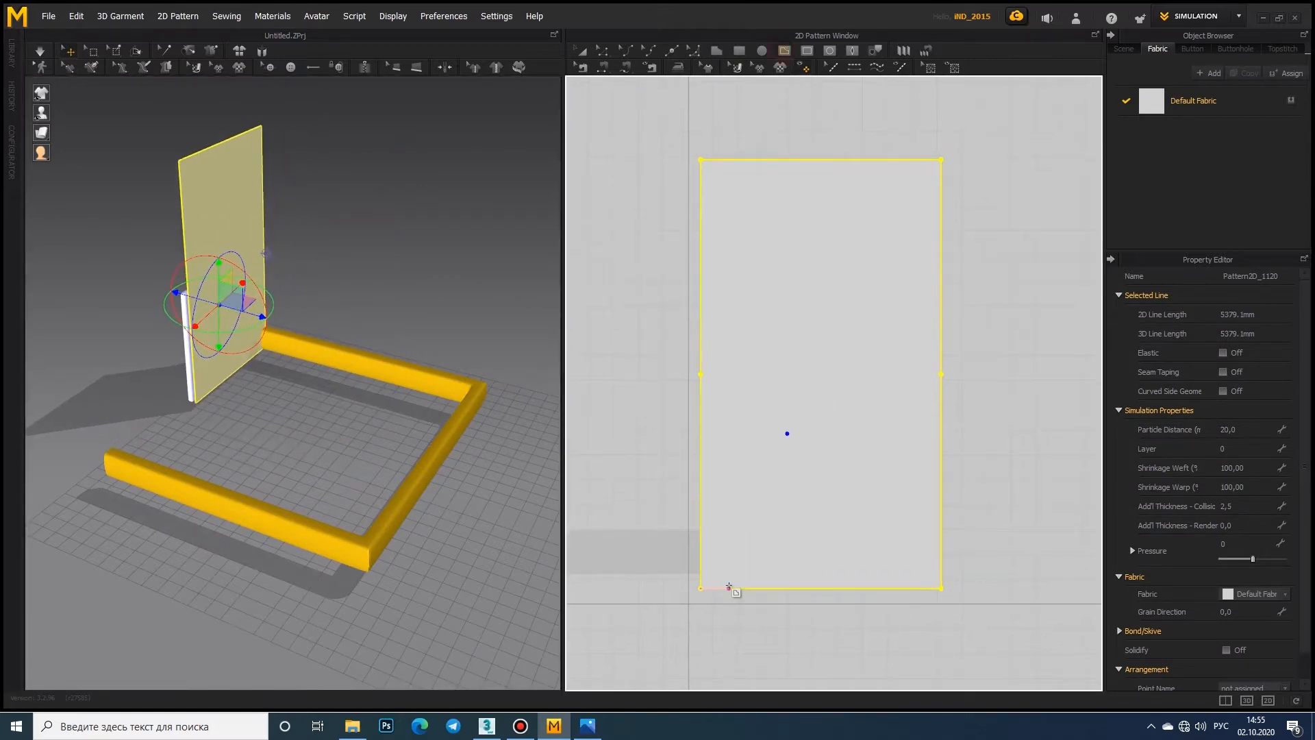
left_click(726, 162)
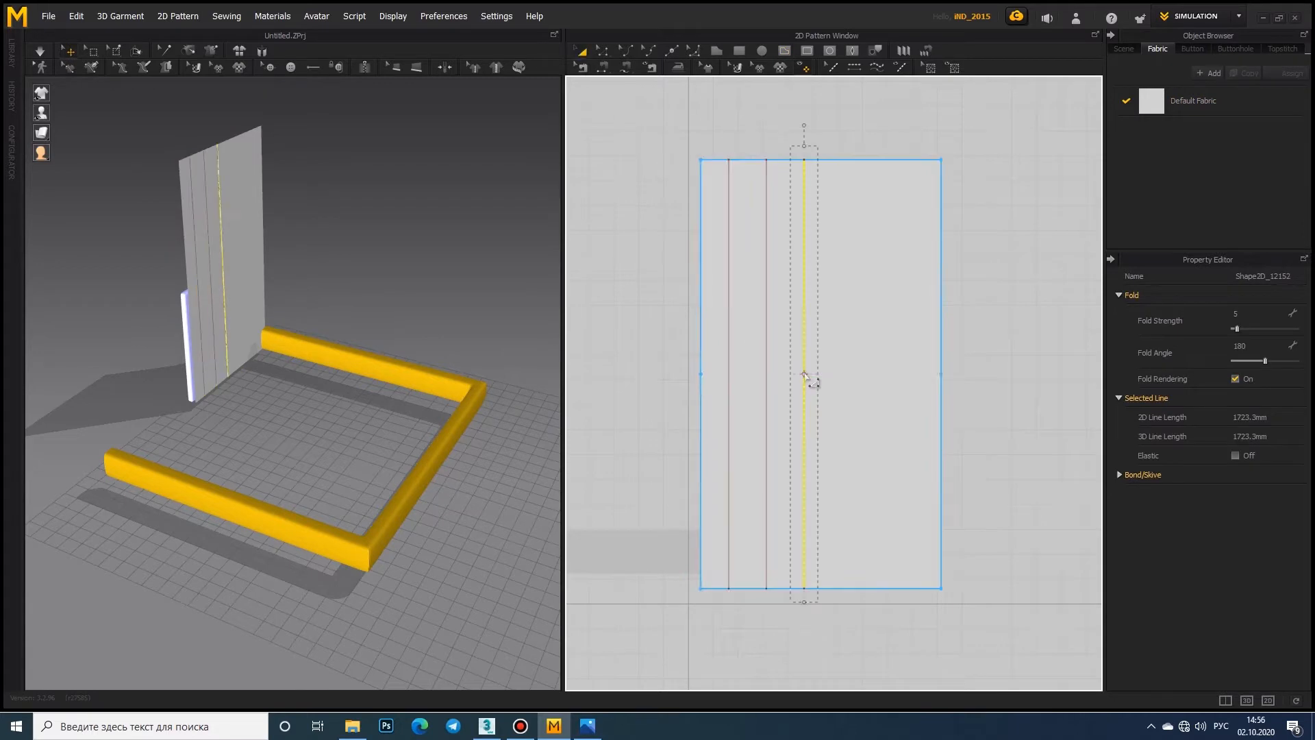
left_click(765, 385, "shift")
left_click(728, 385, "shift")
left_click_drag(855, 375, 907, 379)
left_click_drag(714, 374, 731, 371)
Step: Rotate the pattern horizontally above the panel's upper edge and simulate the cloth draping over the panel
left_click(236, 258)
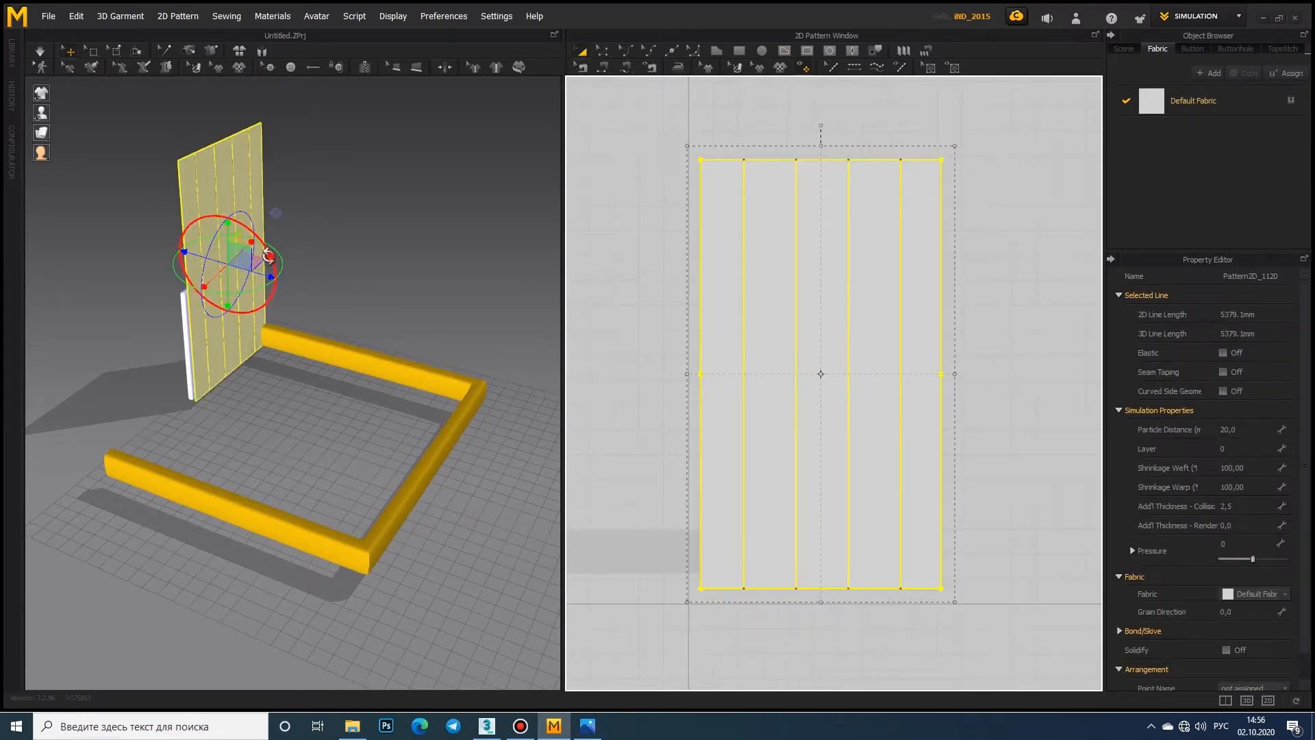
left_click_drag(268, 263, 206, 217)
right_click_drag(130, 298, 206, 322)
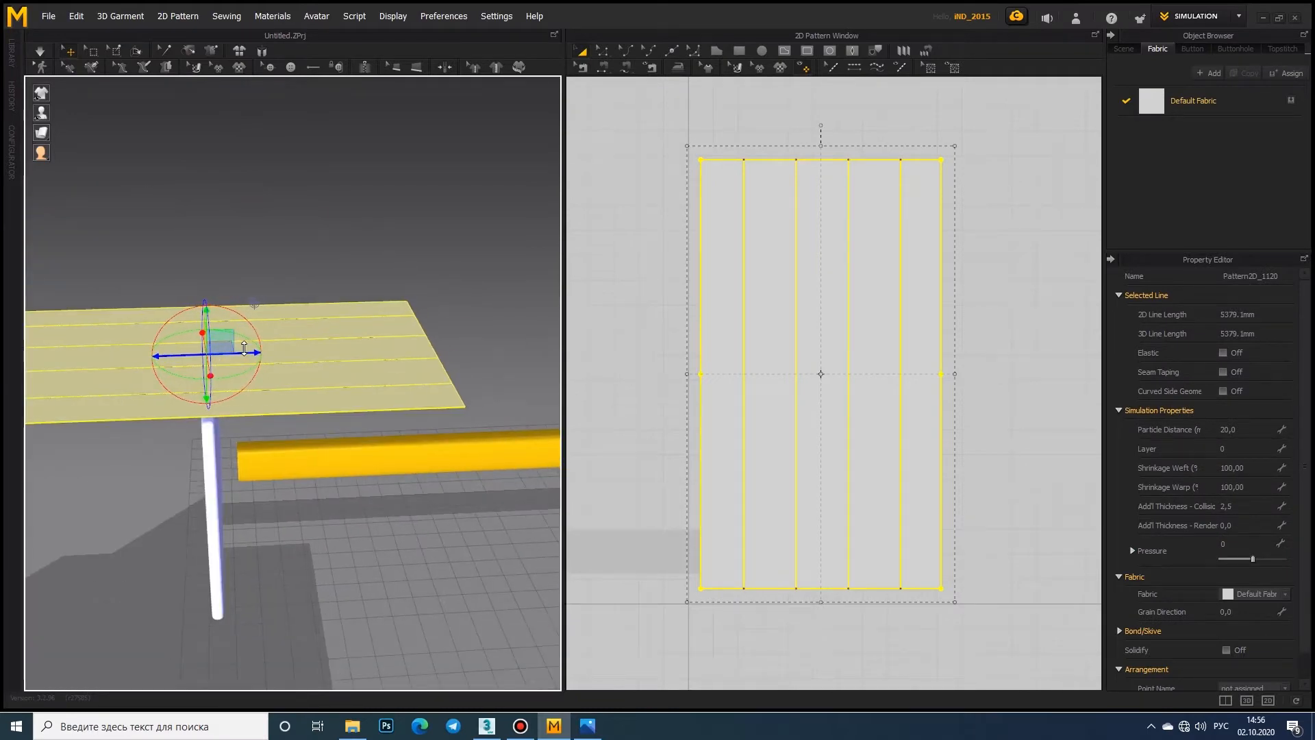
left_click(40, 52)
right_click_drag(193, 262, 405, 426)
middle_click_drag(405, 426, 167, 438)
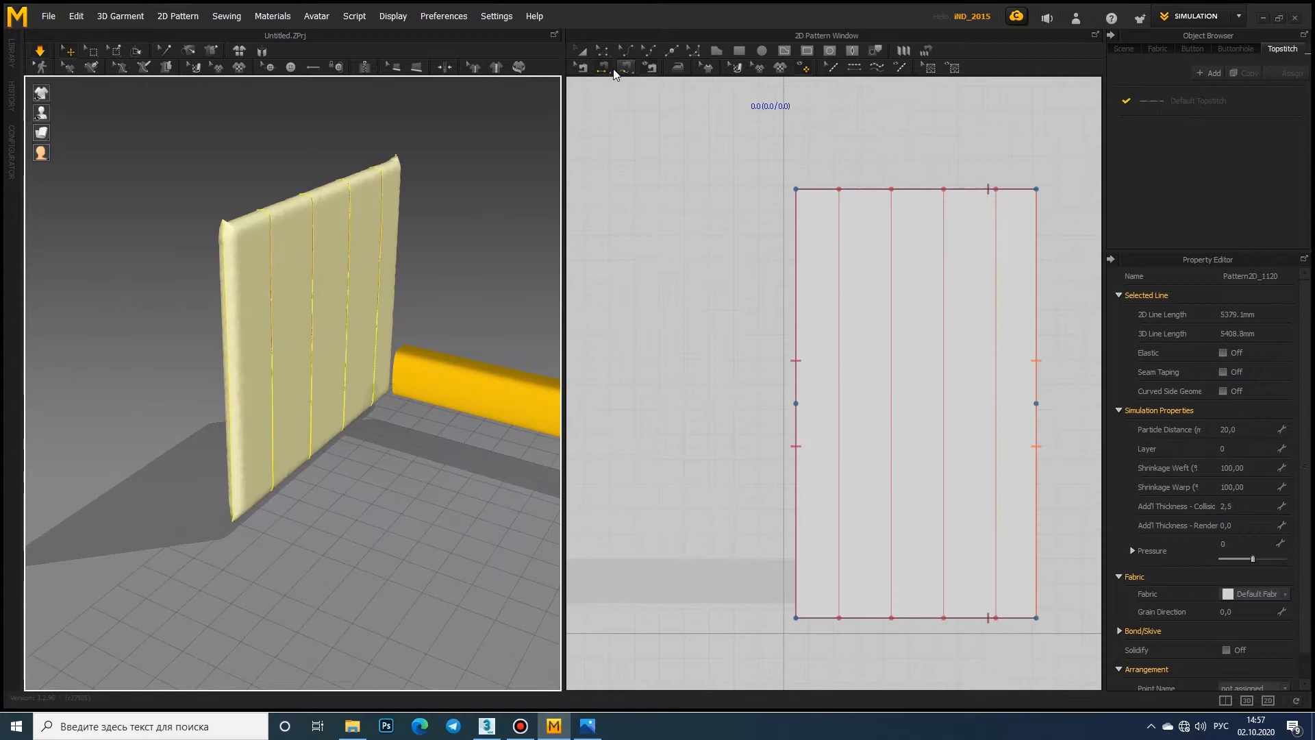
Step: Set the whole cover pattern's pressure to 2
key("a")
left_click(817, 280)
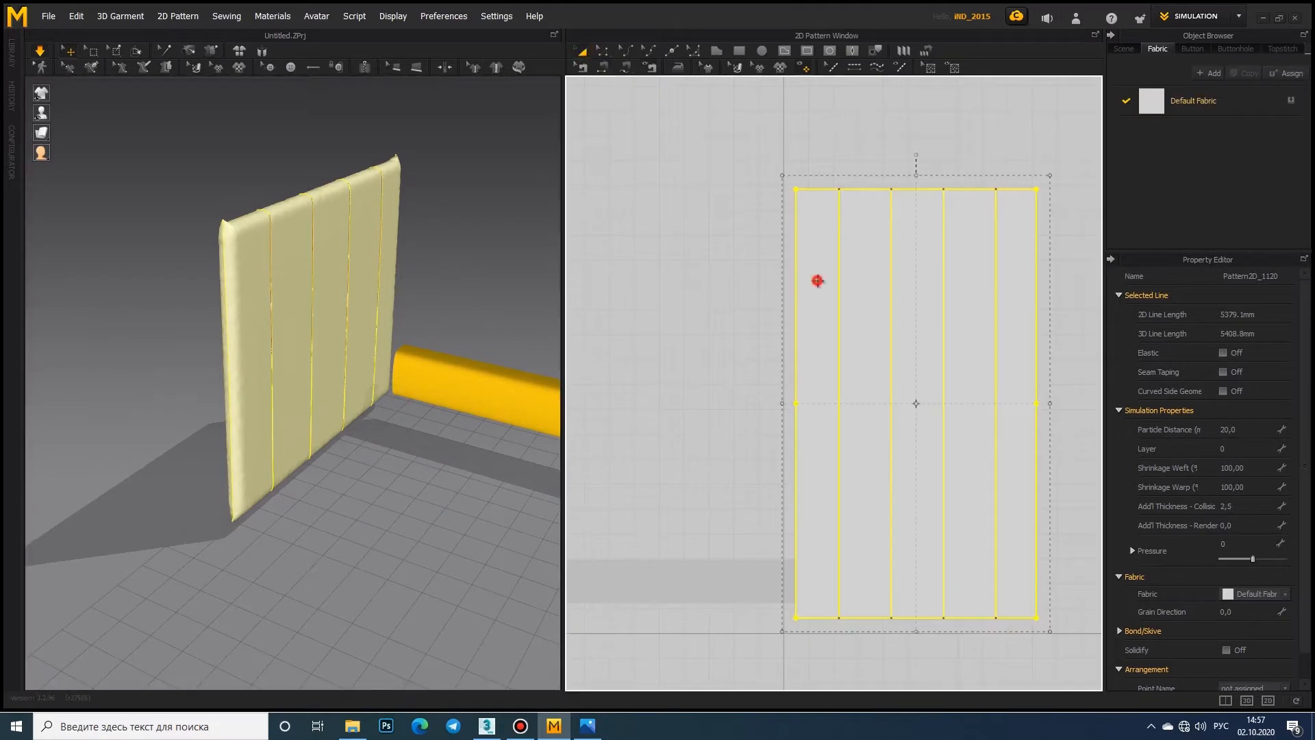
left_click(1239, 541)
type("2")
key("Return")
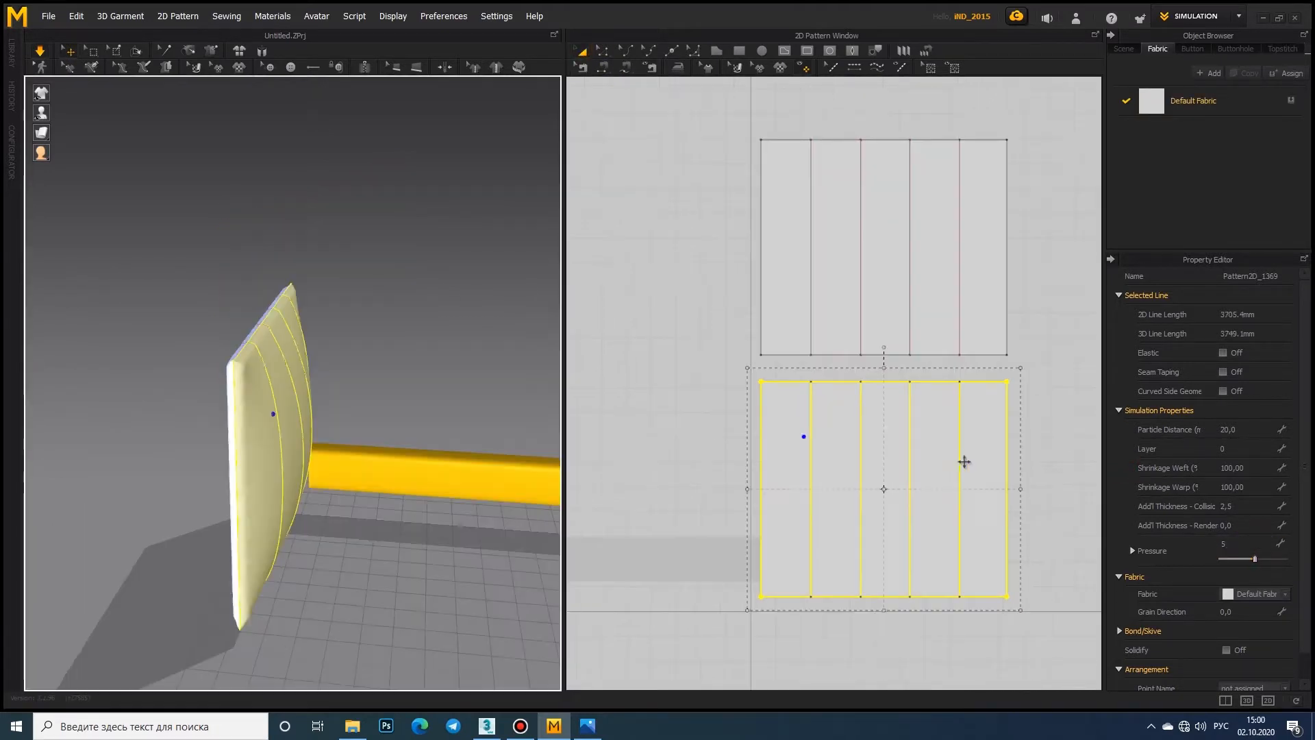
Step: Set the lower pattern's four internal lines to fold strength 100 and fold angle 360, with Elastic turned on
left_click(959, 461)
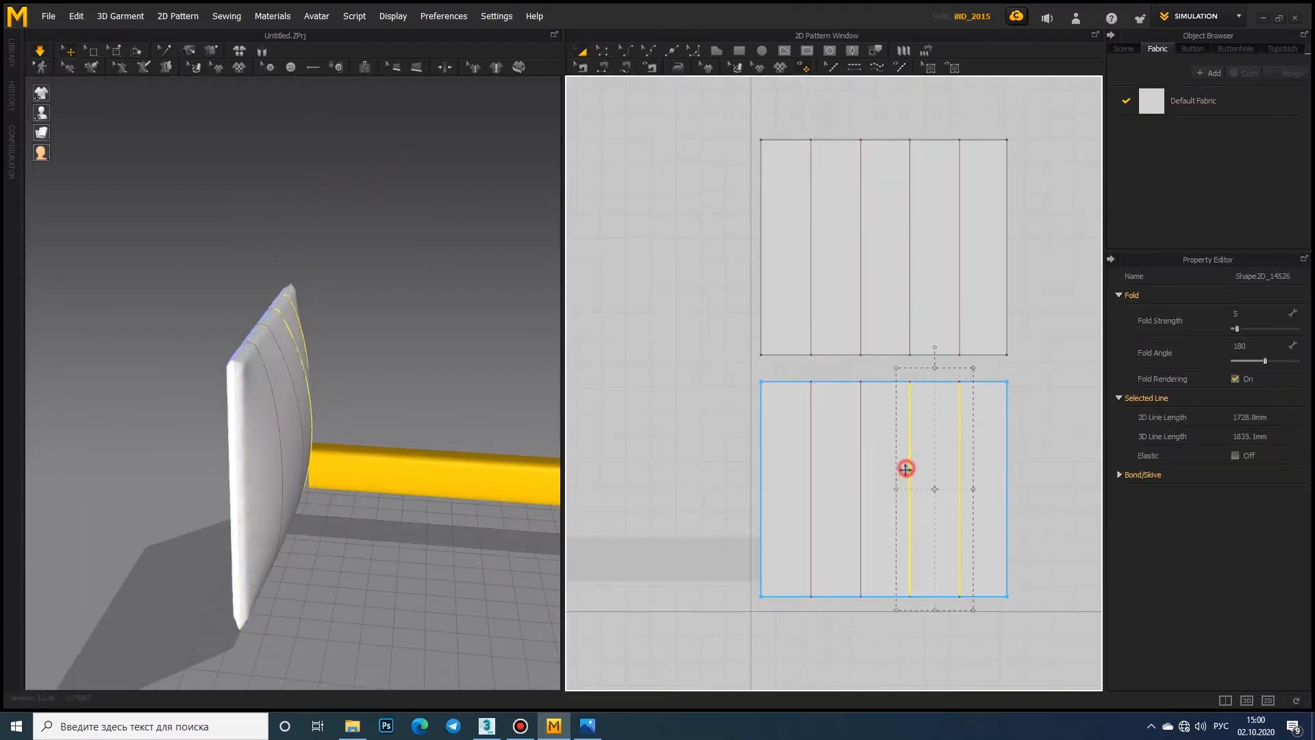
left_click_drag(1236, 329, 1297, 329)
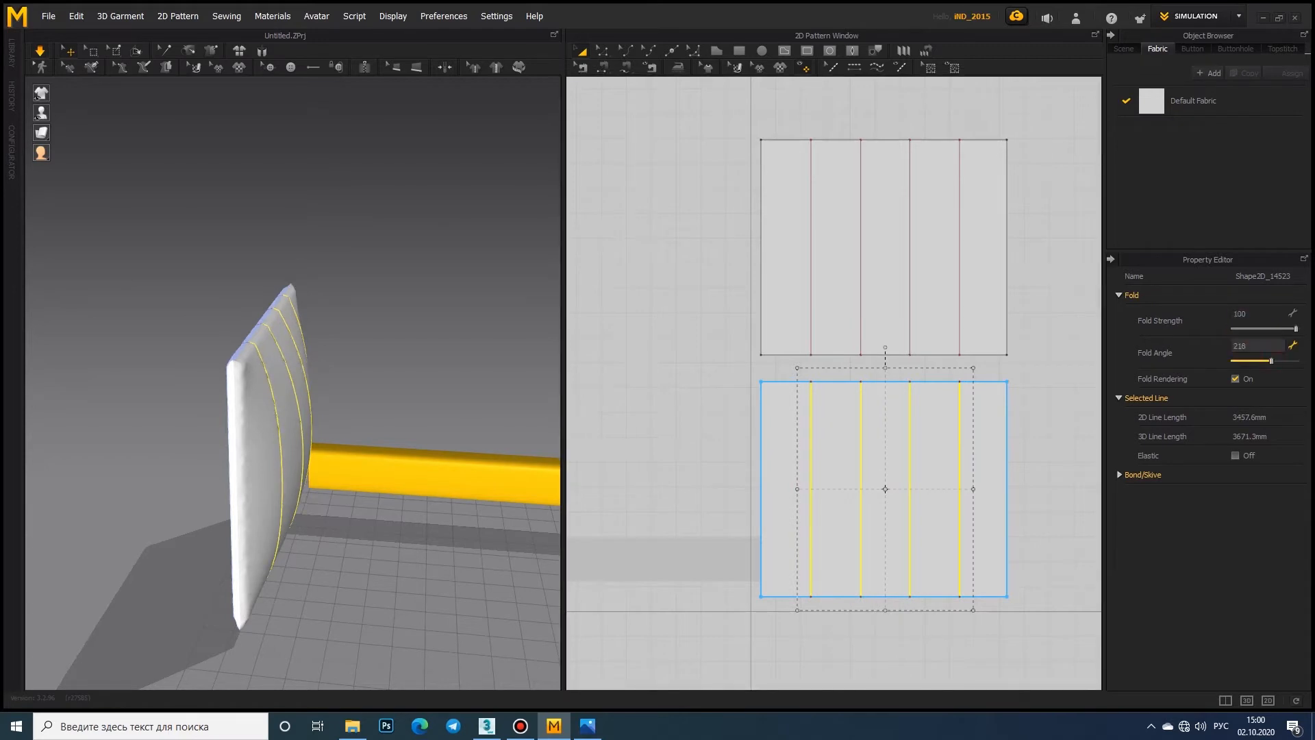
right_click_drag(448, 393, 270, 413)
scroll(270, 413, "up", 2)
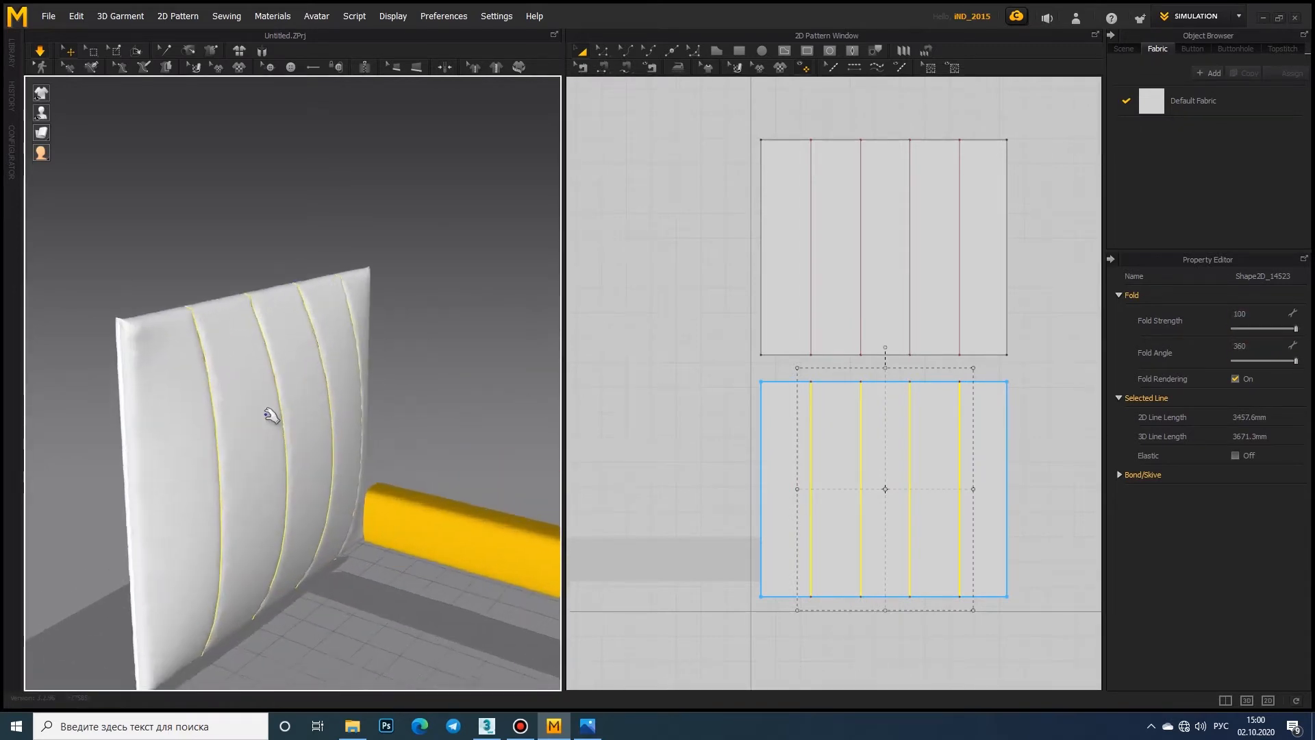
middle_click_drag(270, 413, 413, 393)
left_click(1236, 455)
scroll(323, 376, "down", 2)
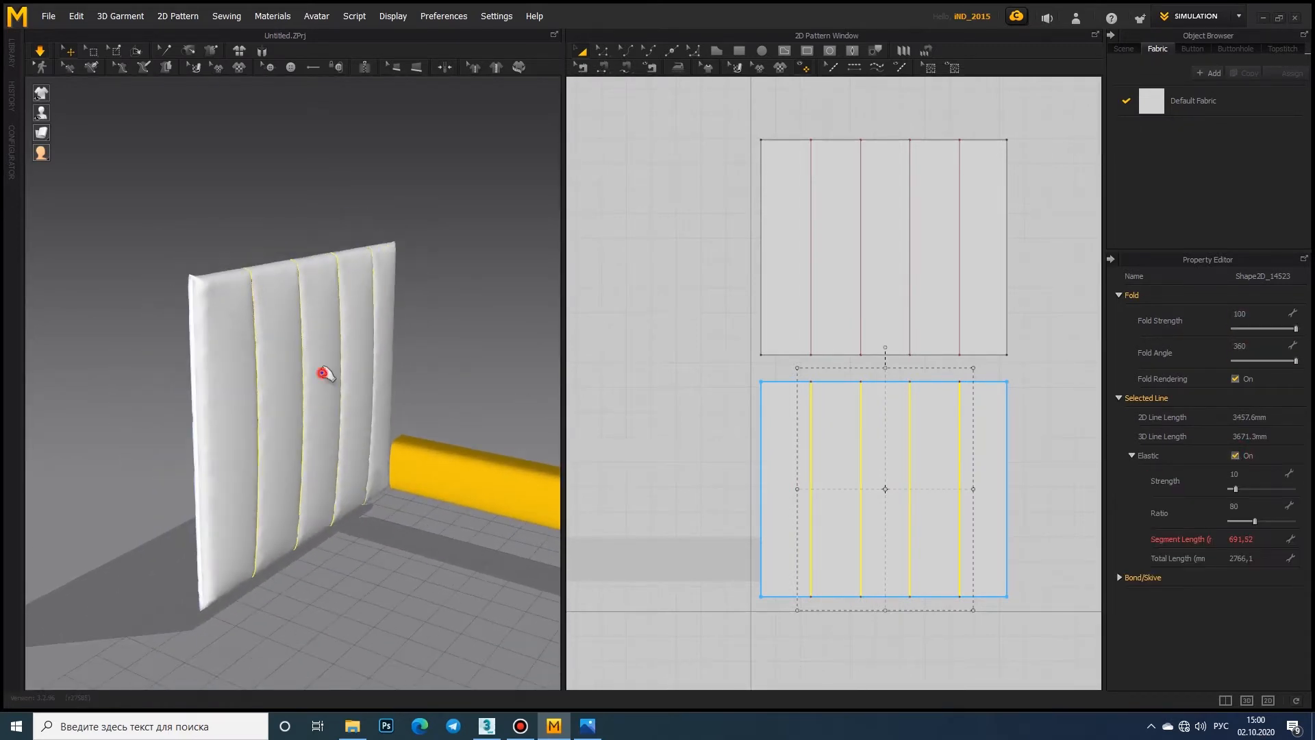
Step: Inflate the lower pattern by setting its pressure to 27
left_click(324, 375)
right_click_drag(323, 375, 285, 393)
middle_click_drag(285, 393, 310, 378)
left_click_drag(1254, 556, 1264, 560)
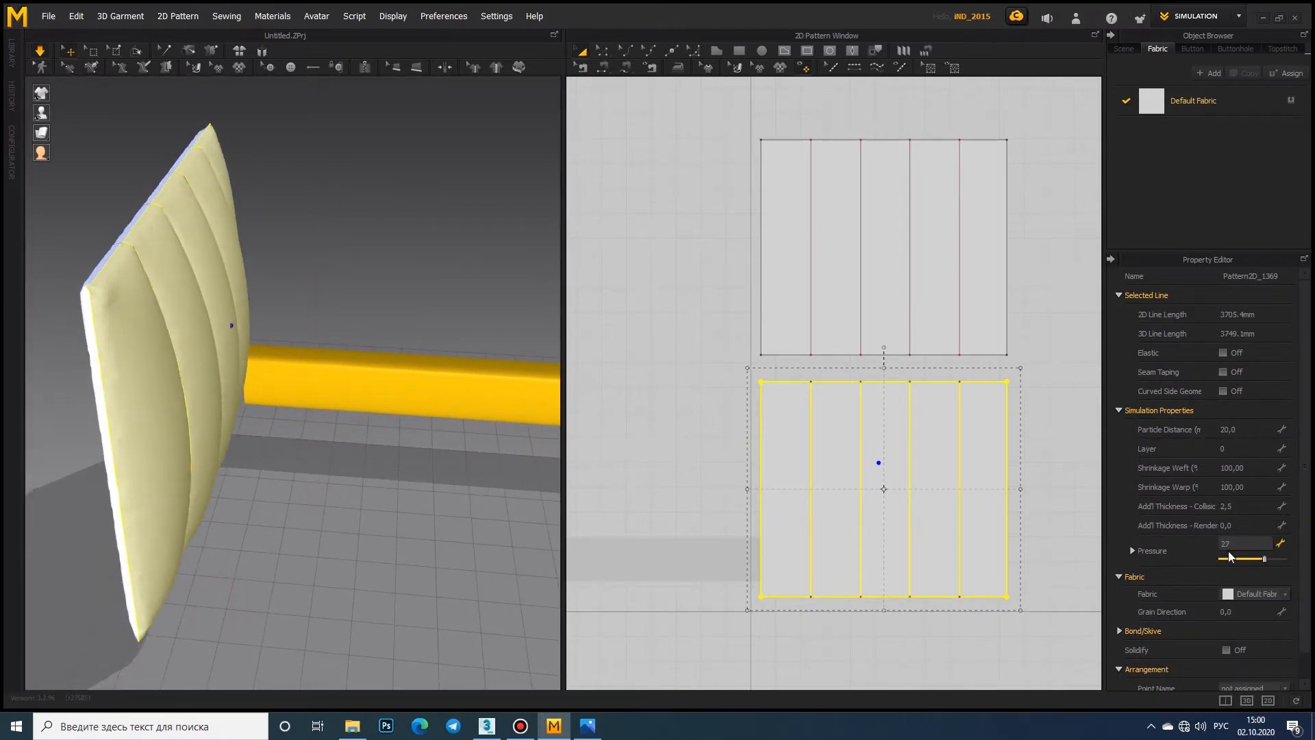
right_click_drag(288, 370, 199, 342)
middle_click_drag(199, 342, 228, 323)
Step: Set the lower pattern's weft shrinkage to 110
left_click(1257, 469)
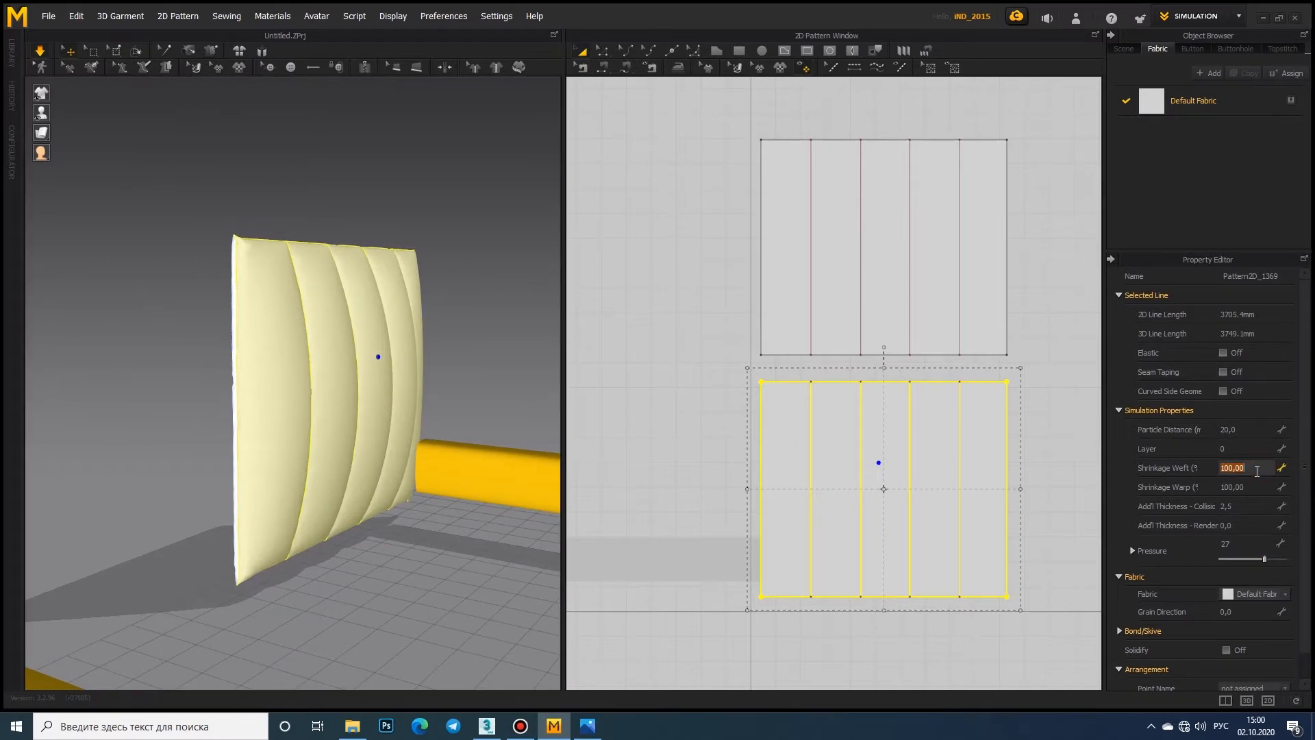
type("110")
left_click(1254, 488)
right_click_drag(253, 297, 248, 353)
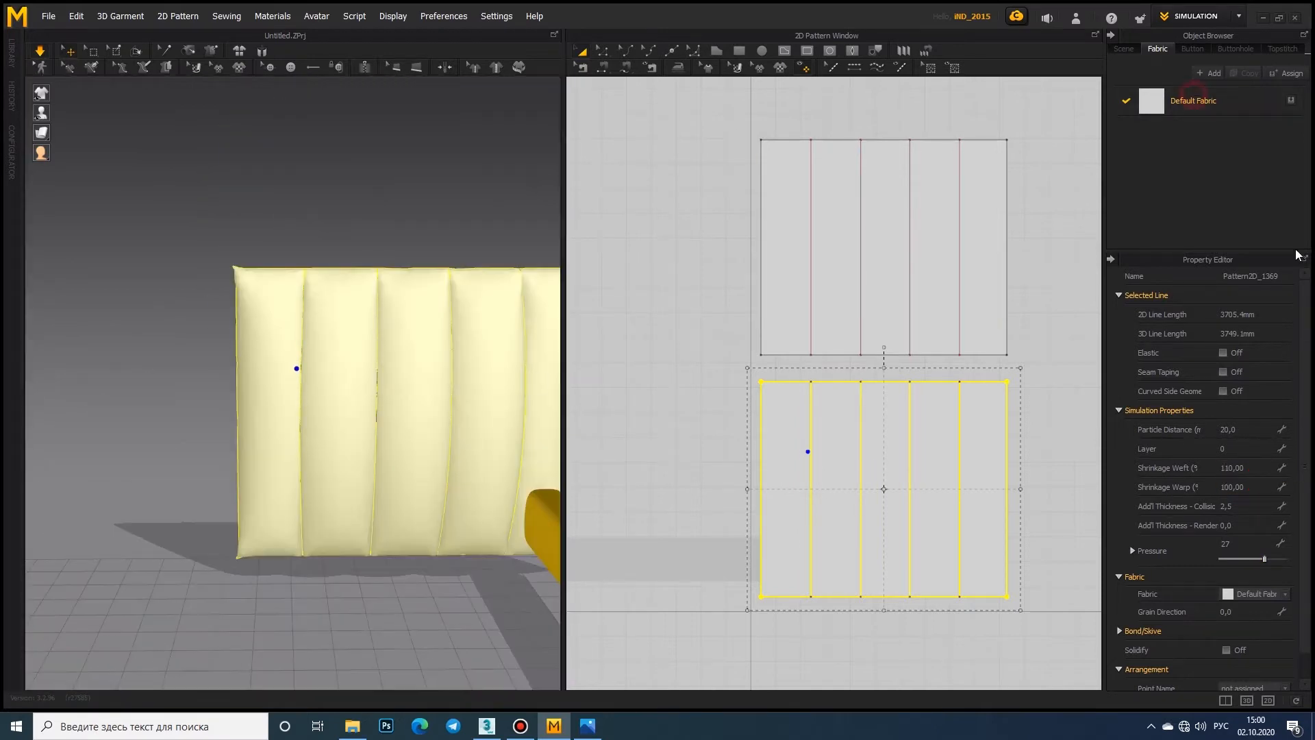
Step: Assign a lightweight physical property preset to the Default Fabric
left_click(1242, 107)
left_click(1264, 557)
left_click(1265, 627)
right_click_drag(38, 226, 79, 267)
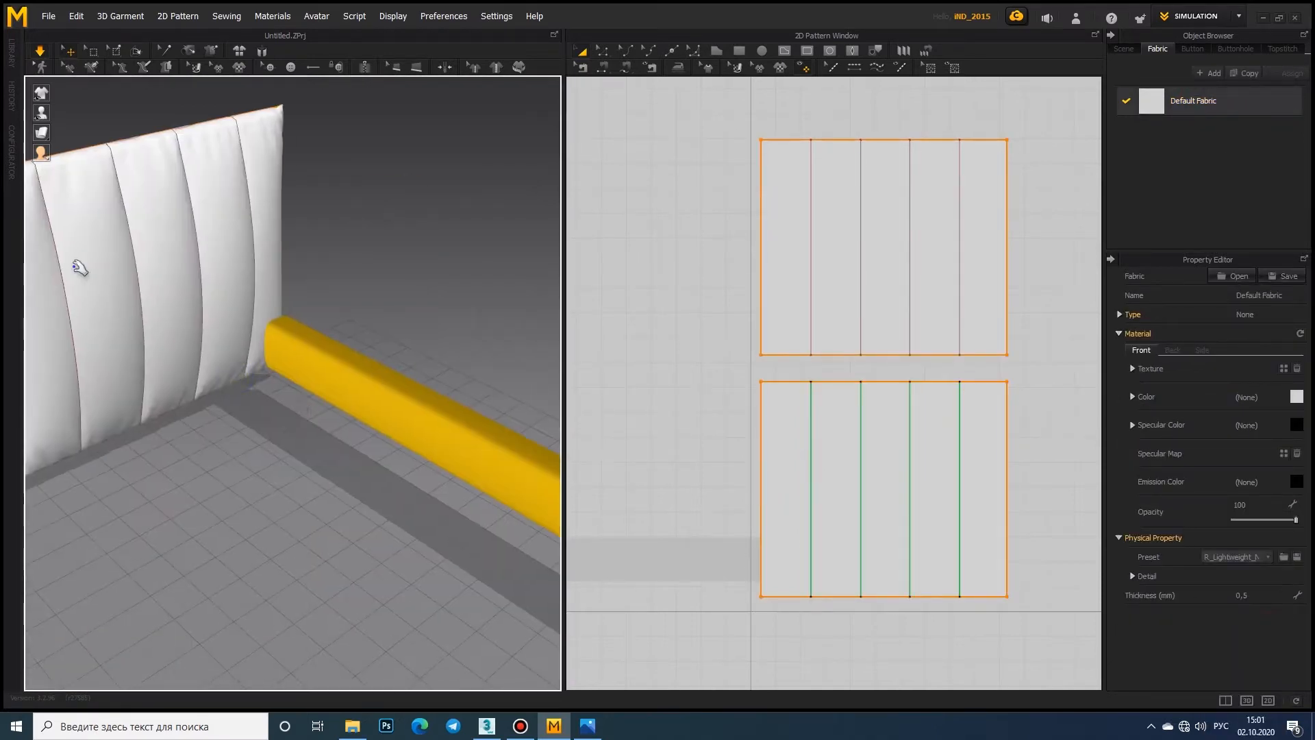
Step: Set the lower pattern's warp shrinkage to 110
middle_click_drag(79, 267, 237, 291)
left_click(277, 289)
left_click(1260, 487)
type("110")
Step: Raise the lower pattern's weft shrinkage to 120
left_click(1254, 467)
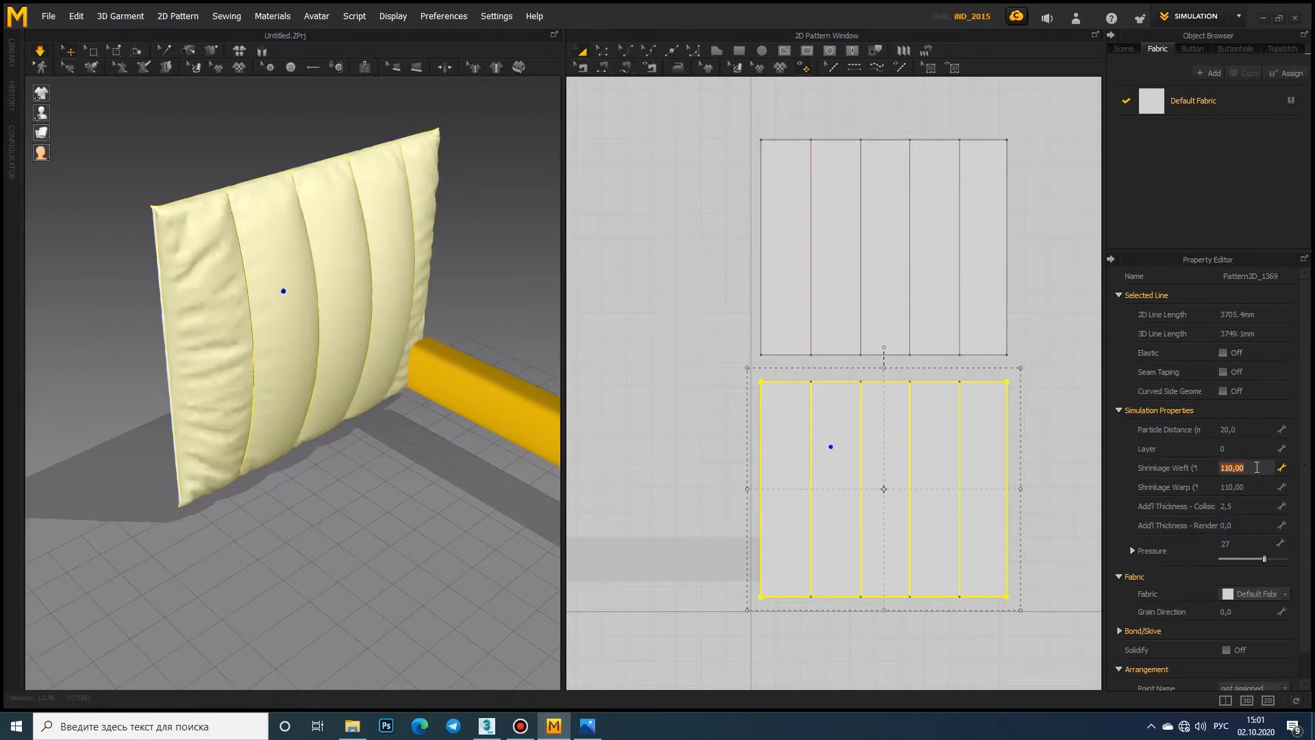
scroll(371, 308, "down", 3)
right_click_drag(370, 332, 225, 363)
scroll(117, 293, "up", 3)
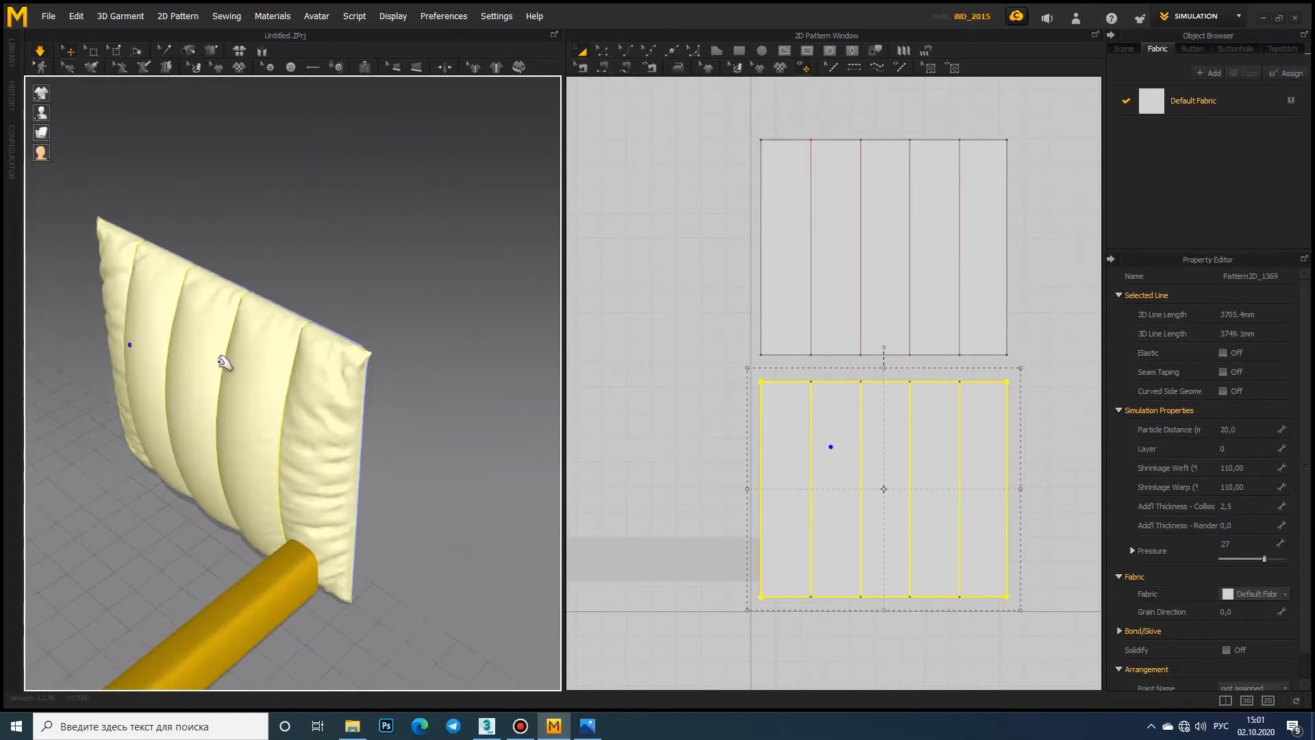
left_click(1251, 468)
type("120")
left_click(1251, 487)
right_click_drag(206, 446, 248, 411)
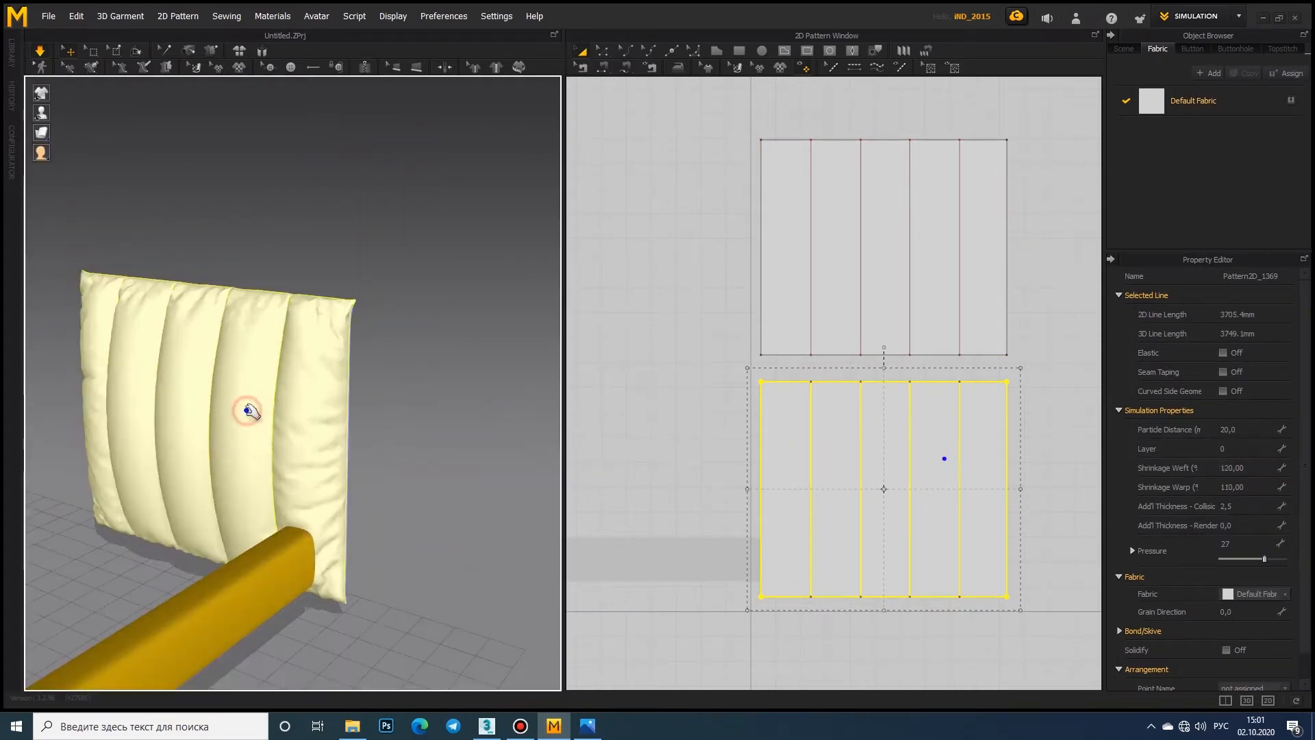
Step: Set the lower pattern's particle distance to 10 and rerun the simulation
left_click(1254, 429)
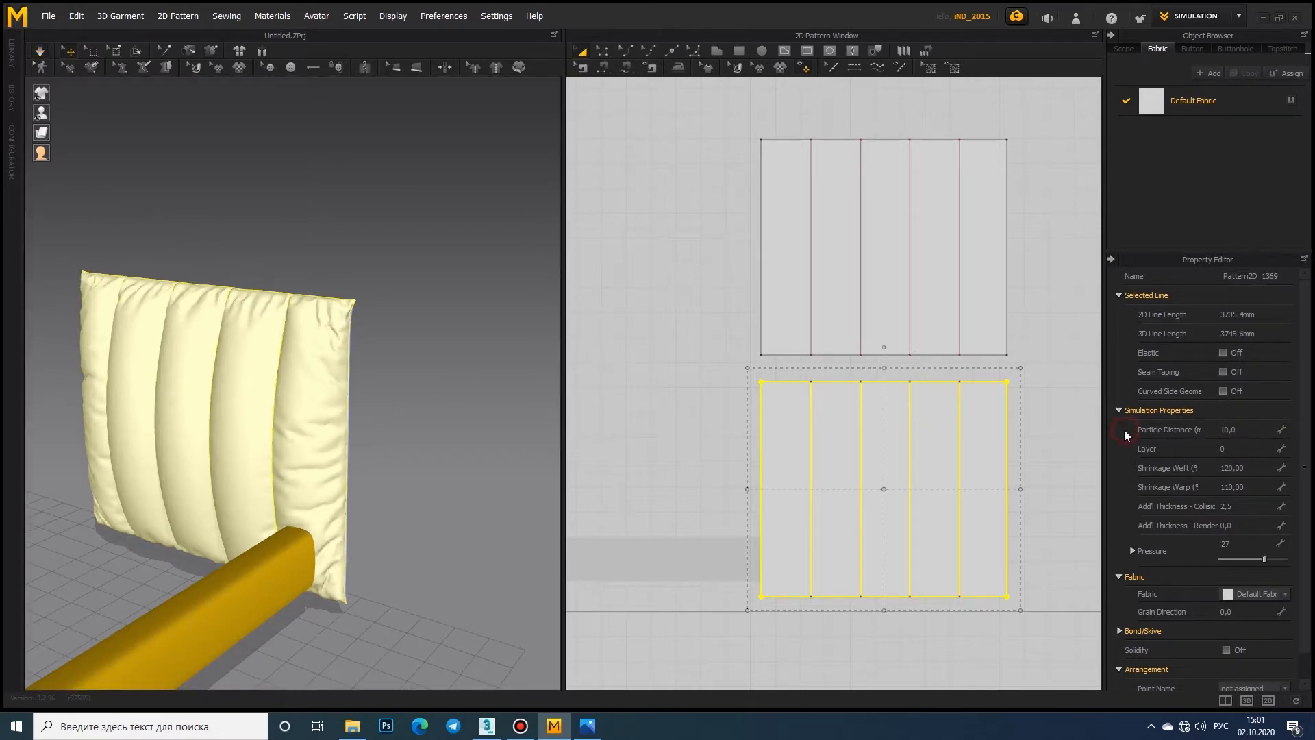
left_click(42, 59)
left_click(42, 59)
right_click_drag(253, 411, 305, 360)
scroll(305, 359, "up", 5)
Step: Adjust the elastic ratio of the lower pattern's four internal lines and reduce the pattern's pressure to 10
left_click(812, 441)
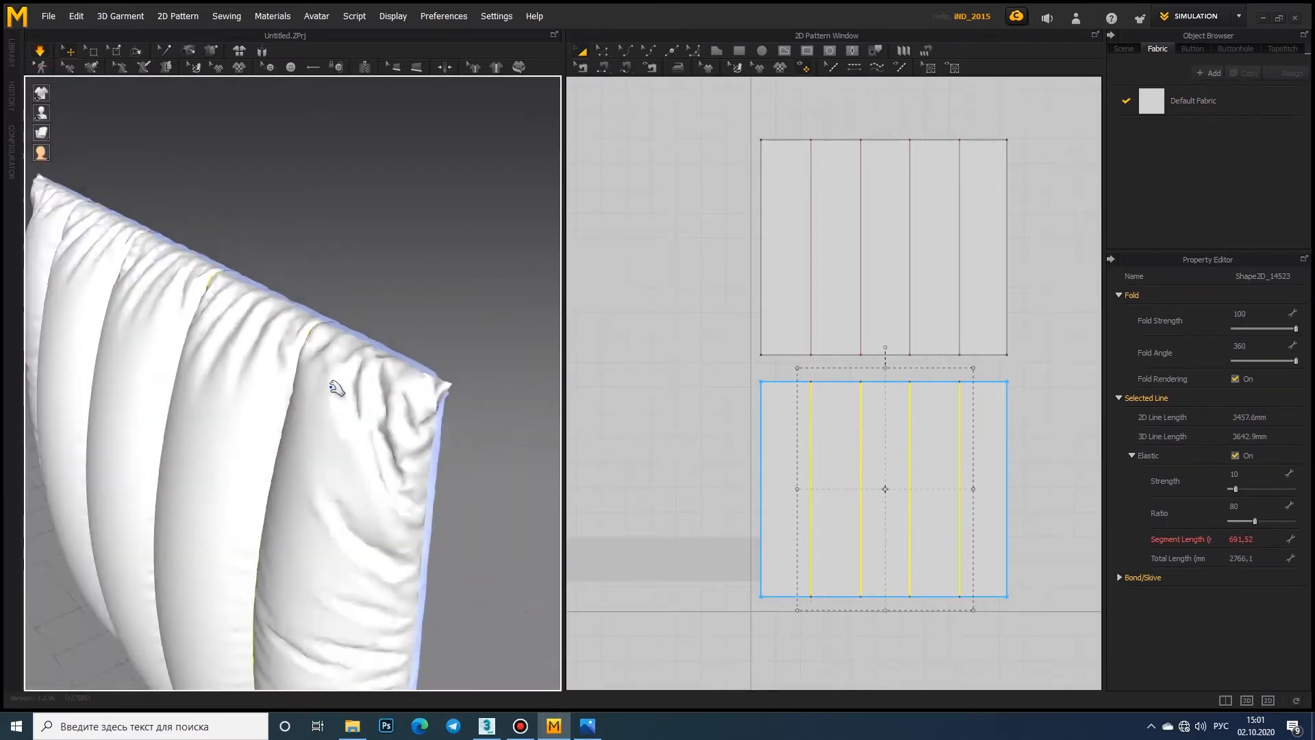
left_click_drag(1255, 521, 1232, 497)
left_click(317, 337)
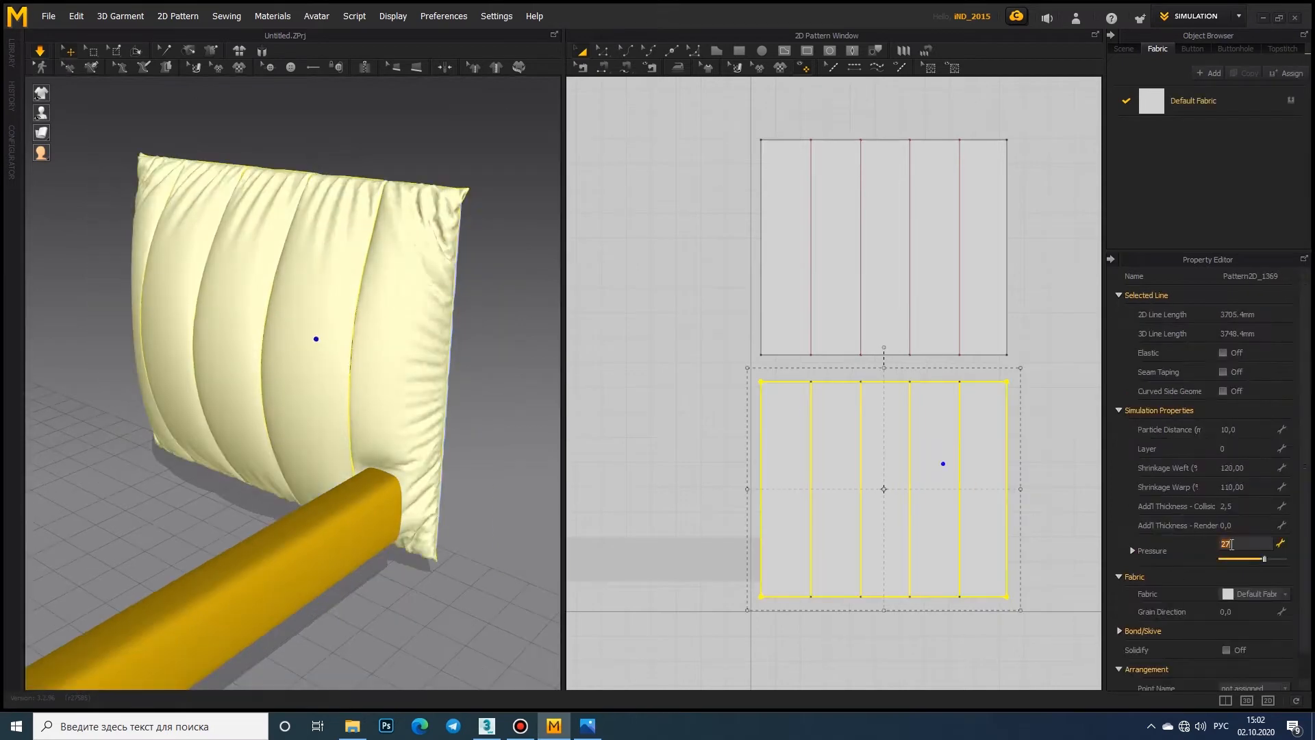
left_click(1242, 544)
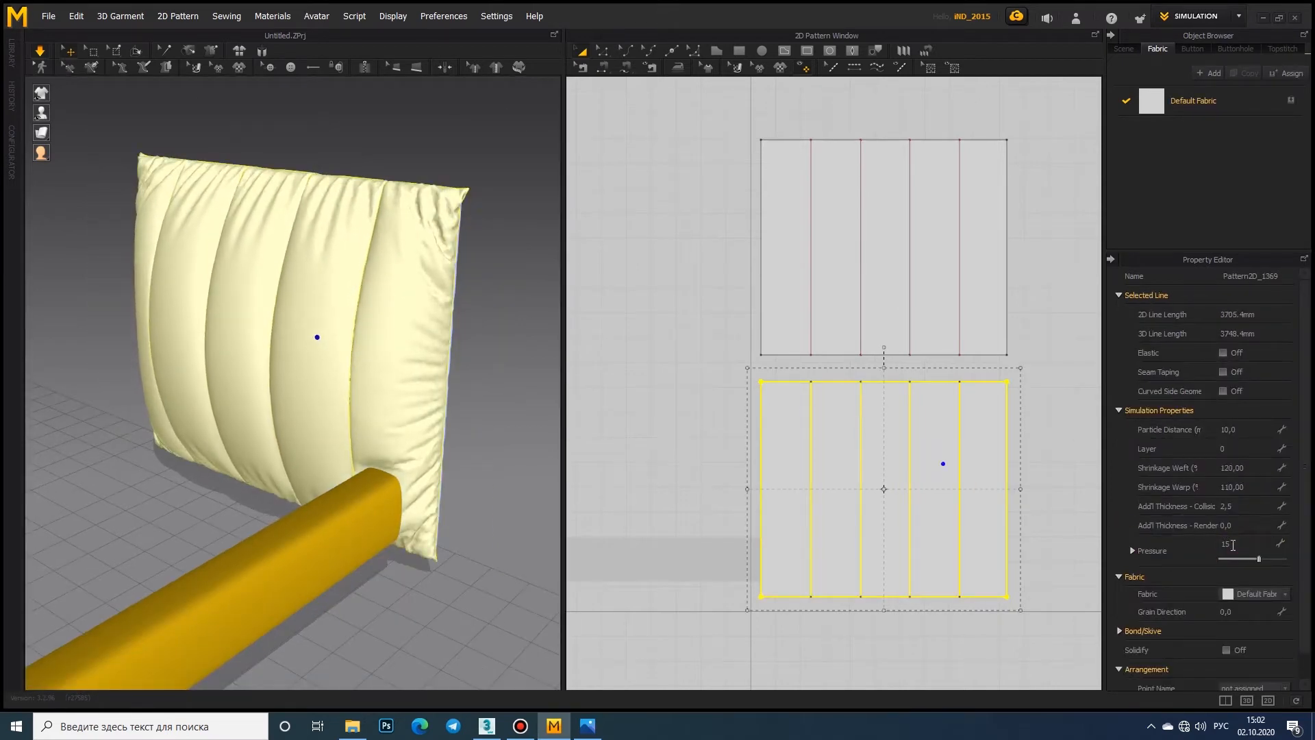
Step: Refine the lower pattern's mesh by setting its particle distance to 5
left_click(1252, 428)
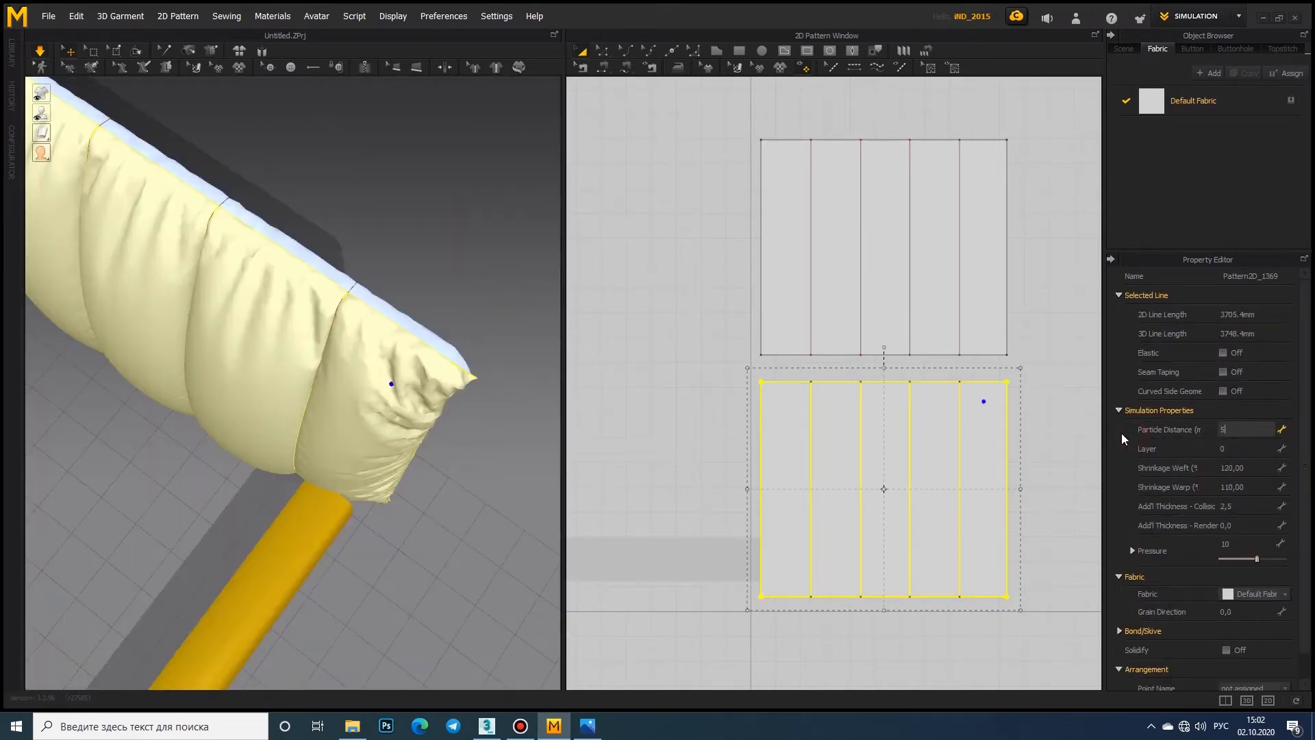
type("5")
key("Return")
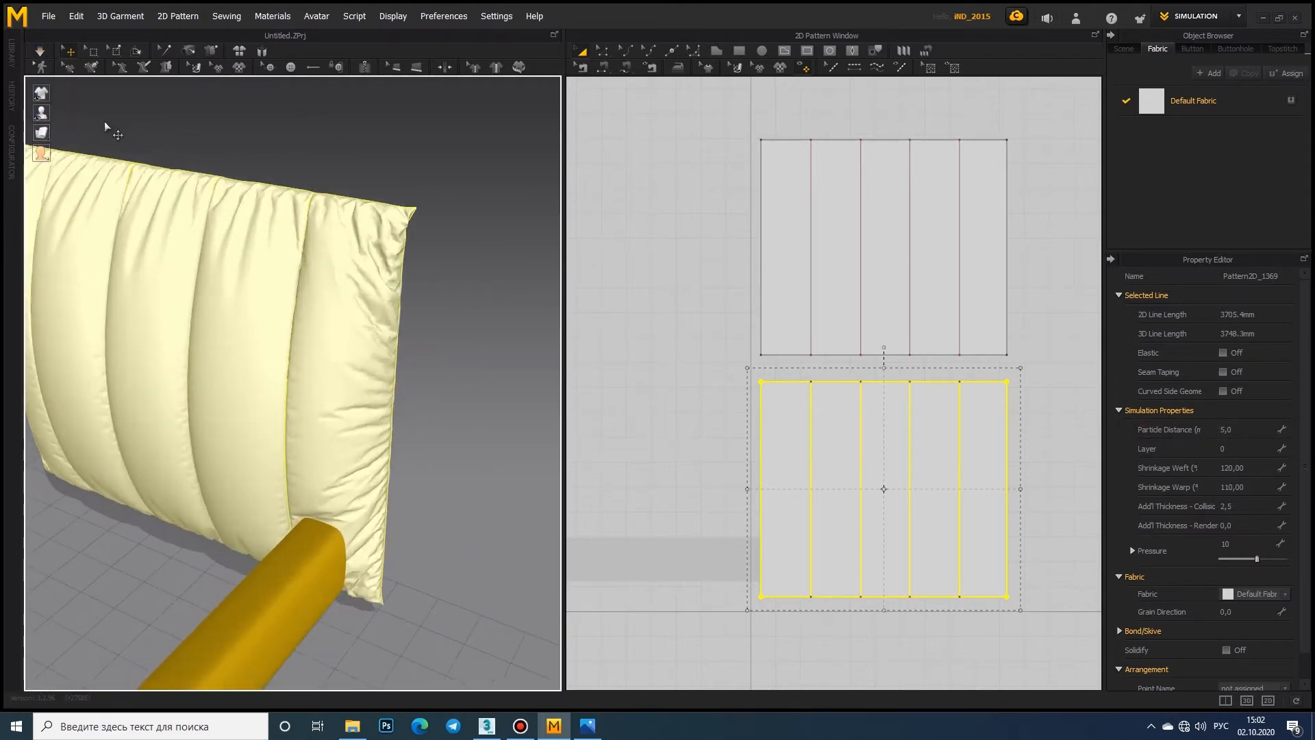
Step: Select the upper pattern, which forms the cover's flat back, and set its particle distance to 10
right_click_drag(402, 357, 240, 387)
left_click(239, 381)
right_click(239, 384)
left_click(305, 54)
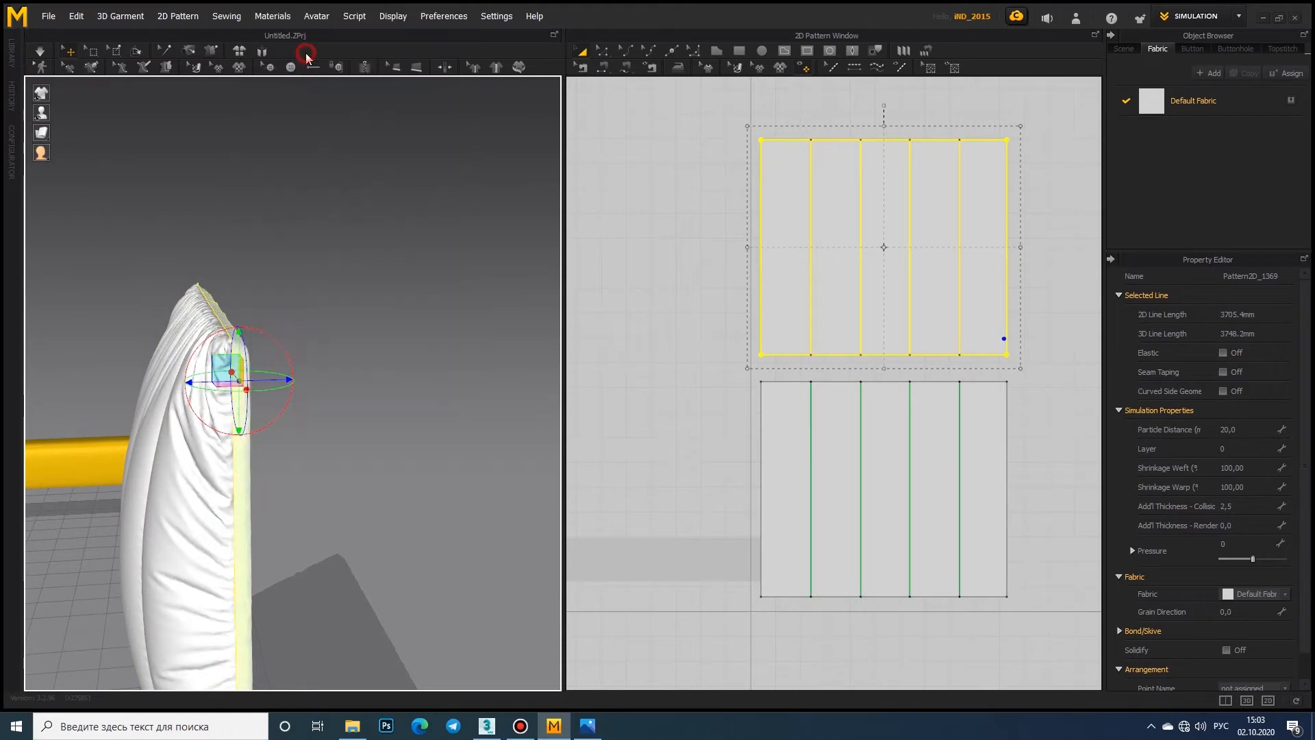
double_click(1252, 430)
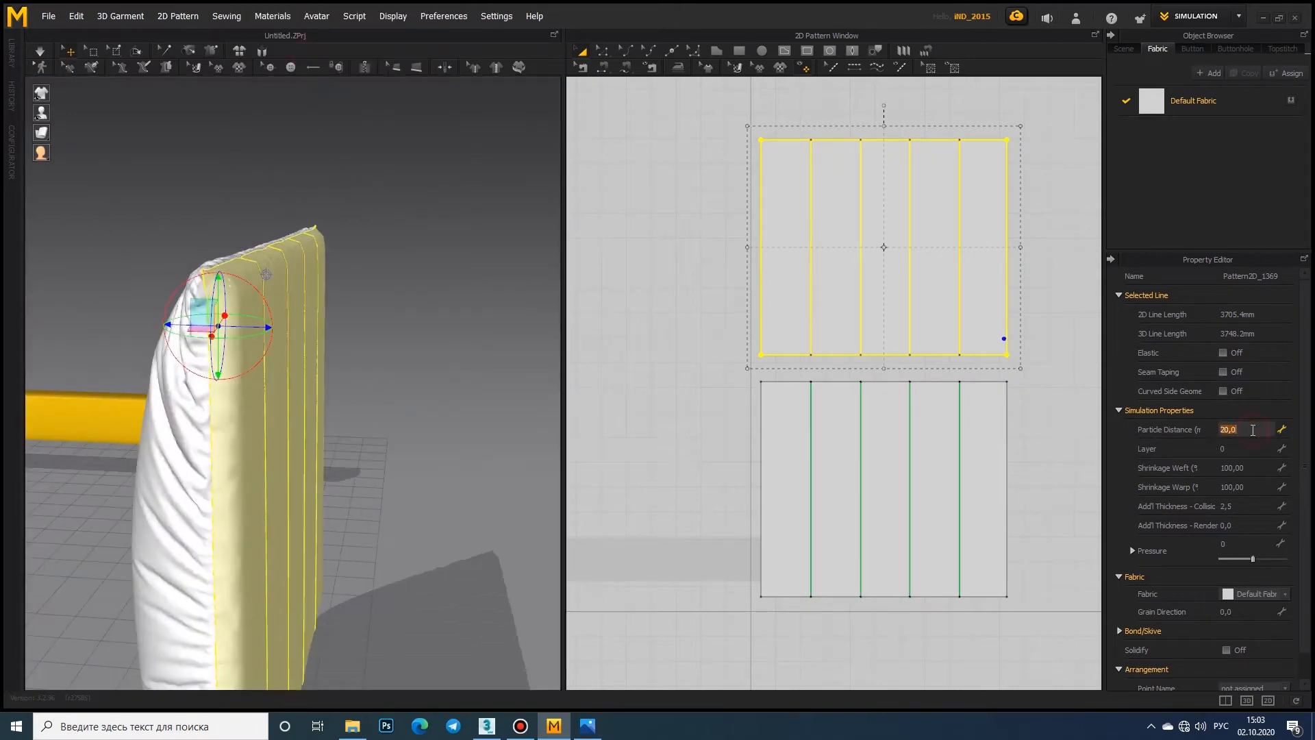
left_click(1132, 431)
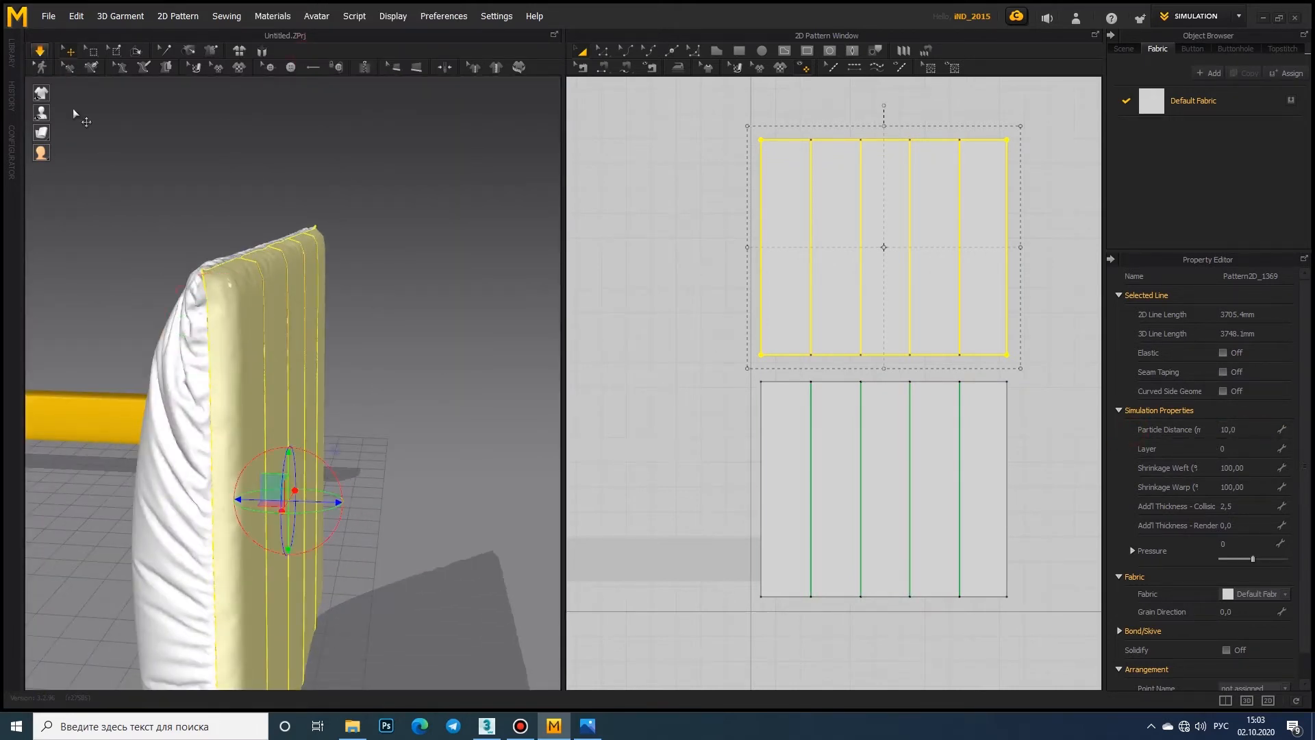
Step: Select the padded lower pattern and simulate the cover again with the refined meshes
left_click(172, 367)
right_click(171, 367)
left_click(240, 72)
left_click(37, 51)
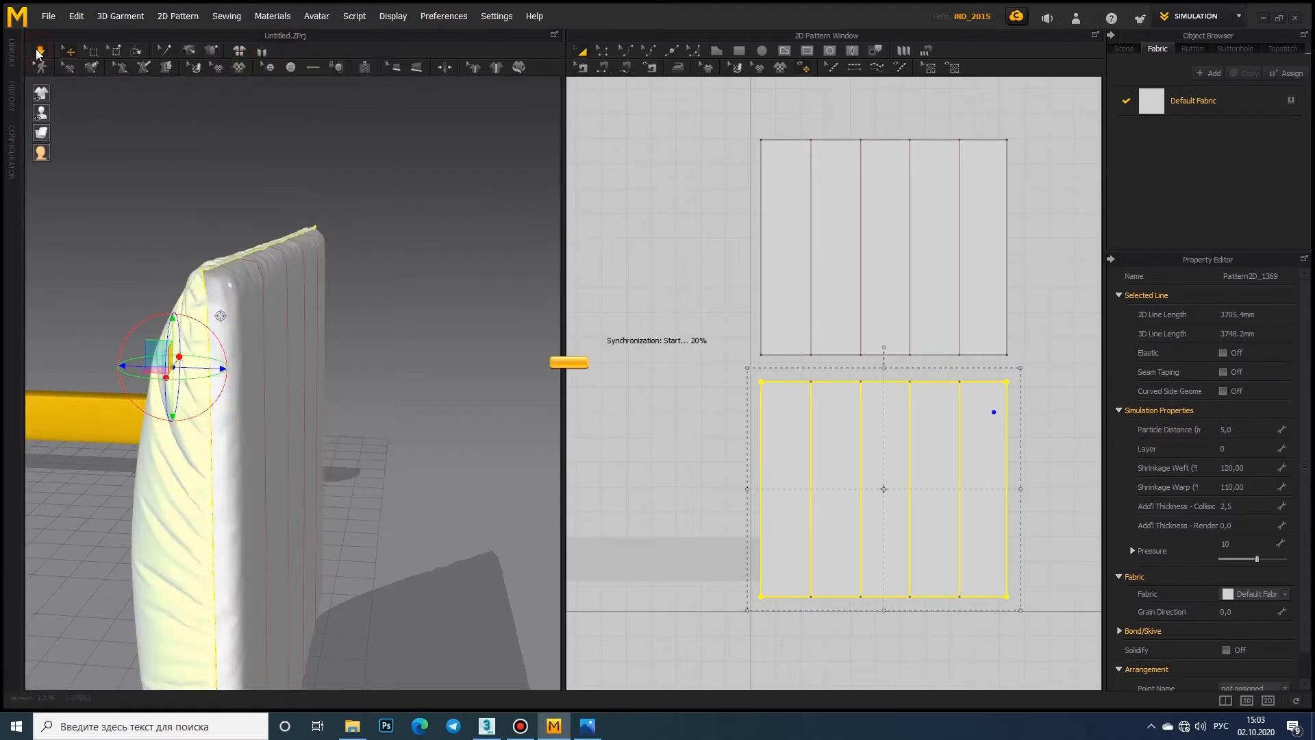
Step: Export the simulated cover in OBJ format
left_click(50, 17)
mouse_move(117, 198)
left_click(170, 193)
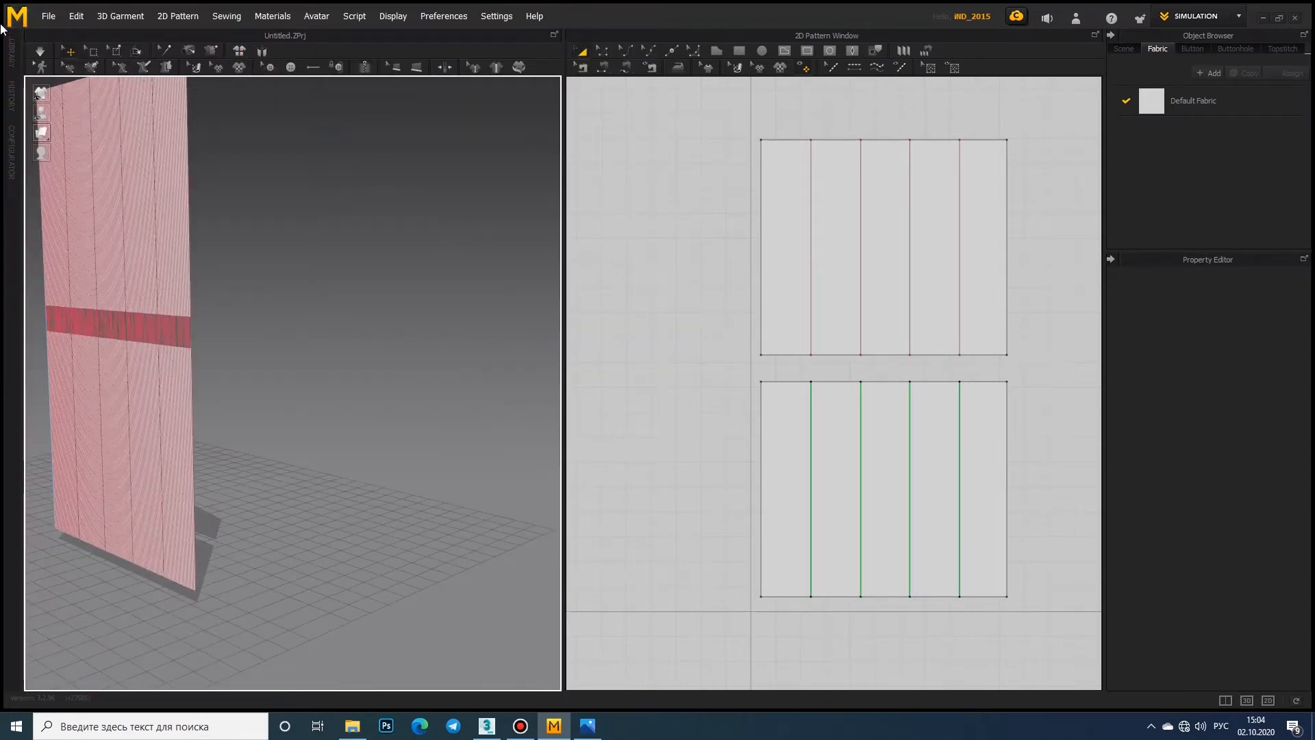
Step: Export the flattened patterns as an OBJ file named 3 in the Ditre Italia ON LINE folder
left_click(49, 16)
mouse_move(123, 195)
left_click(165, 198)
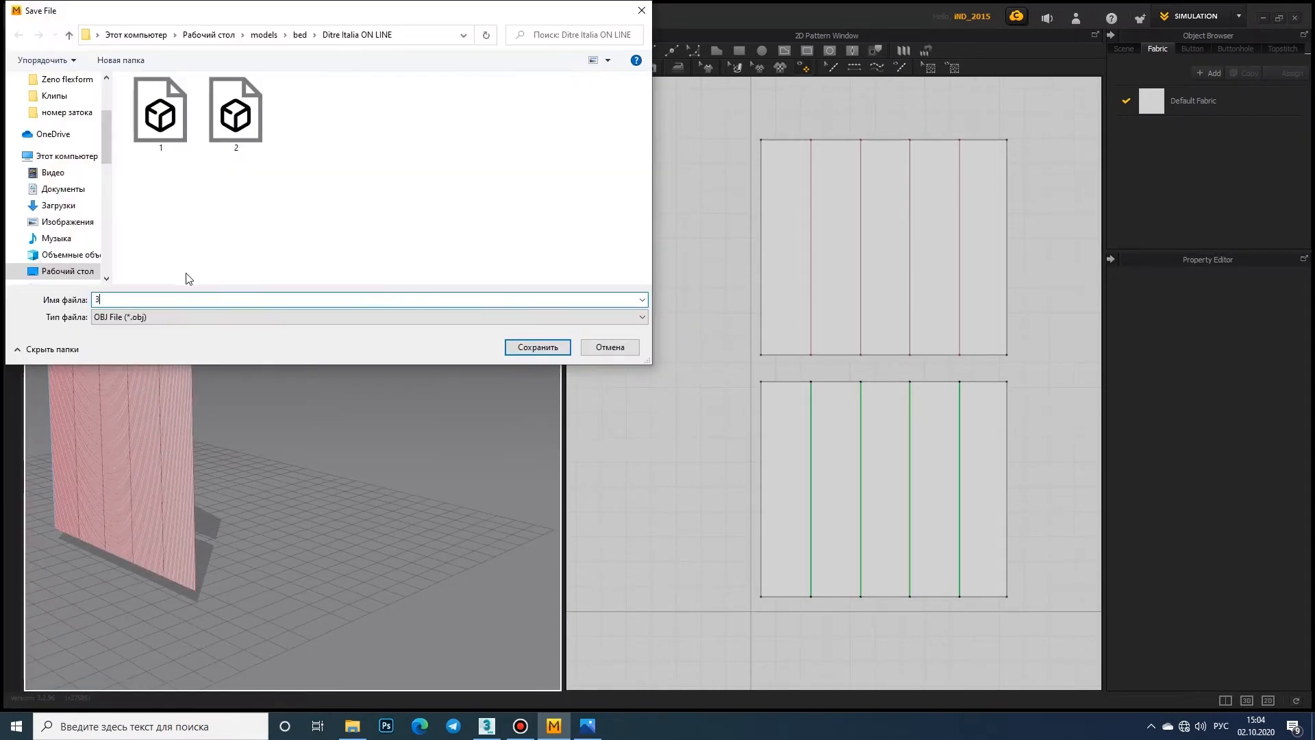
left_click(530, 345)
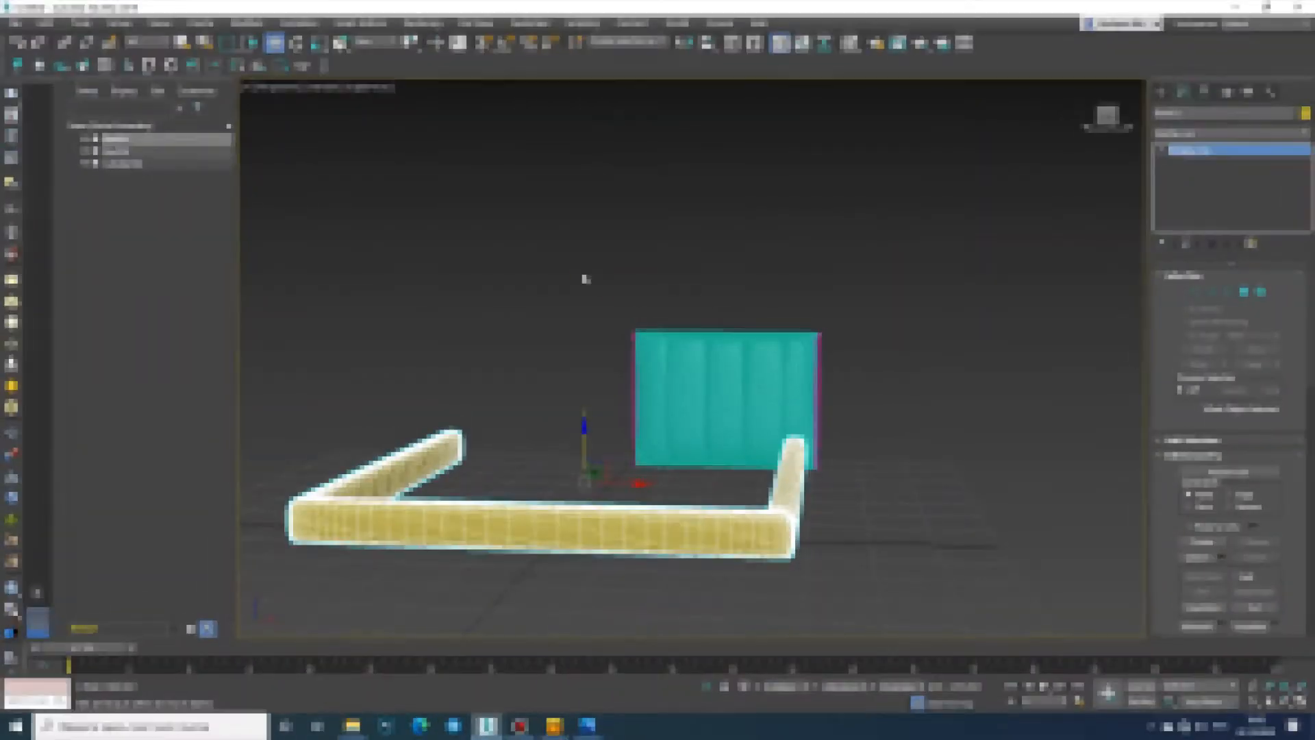
Step: In 3ds Max, select both backrest panel objects and clone them beside the original in the front view
left_click_drag(583, 275, 827, 369)
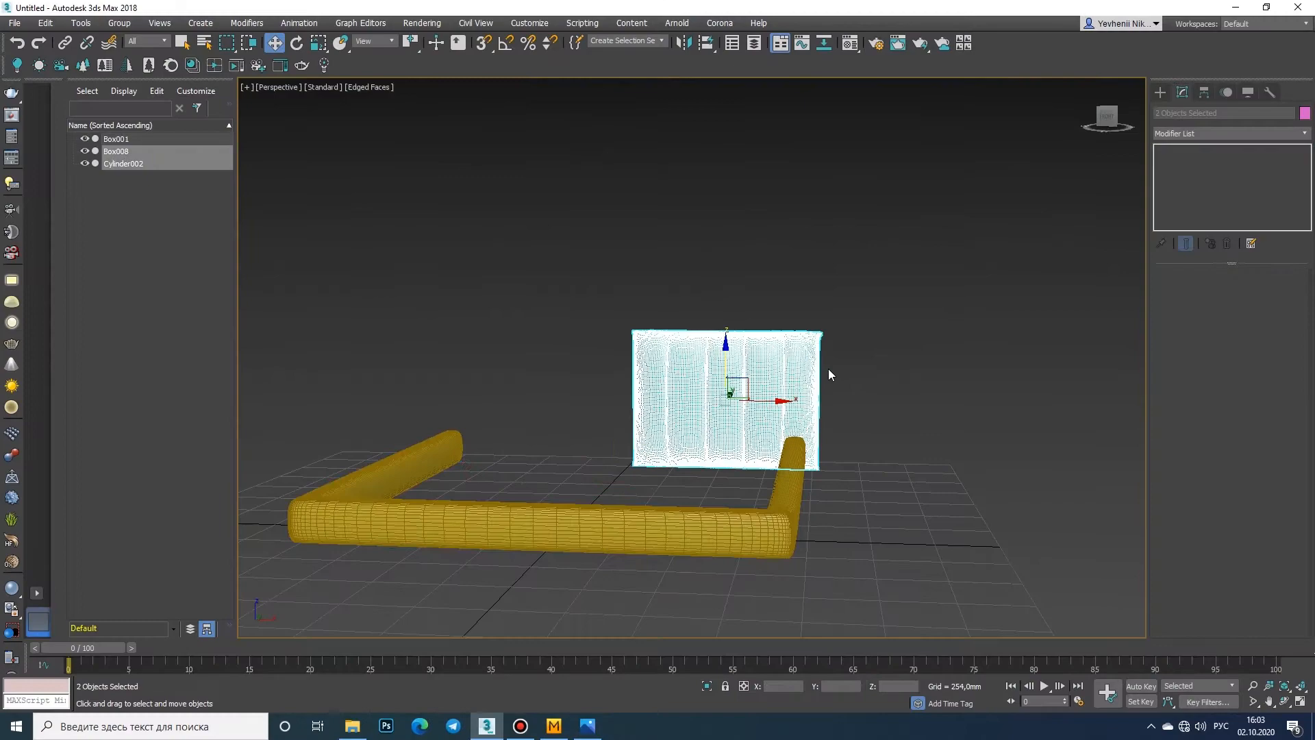
left_click(1300, 704)
left_click(1300, 703)
scroll(831, 382, "down", 5)
middle_click_drag(831, 380, 920, 409)
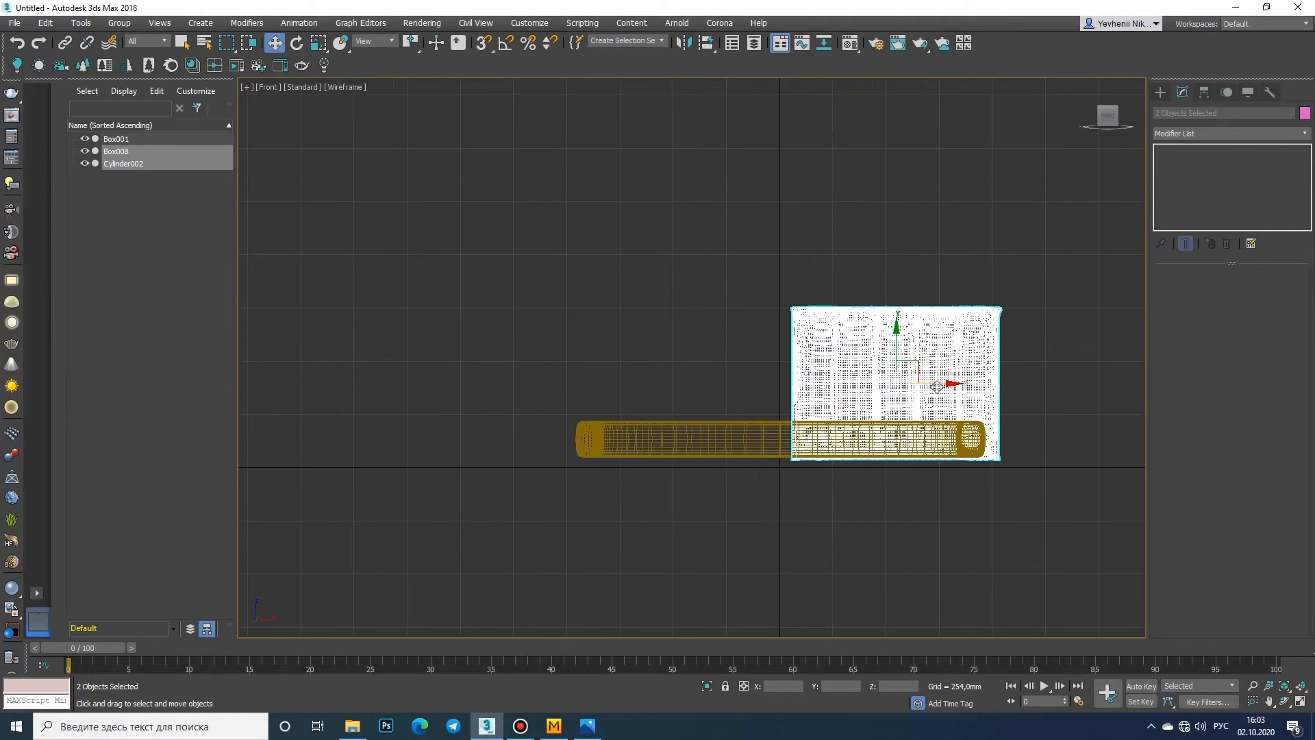
left_click_drag(938, 384, 722, 369, "shift")
left_click(651, 420)
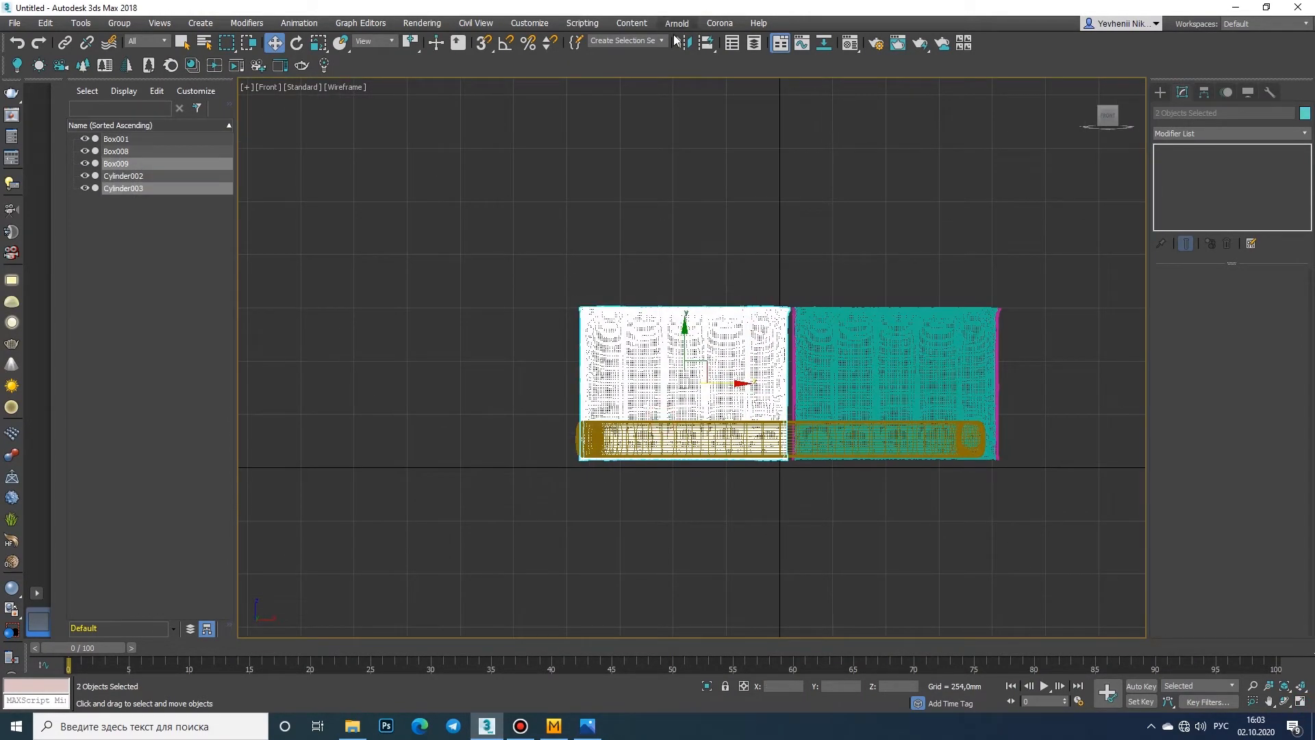
Step: Mirror the cloned panel and shift it slightly away from the original, leaving a small gap
left_click(684, 42)
left_click(627, 469)
scroll(873, 344, "up", 3)
left_click_drag(643, 398, 617, 399)
middle_click_drag(617, 400, 617, 427)
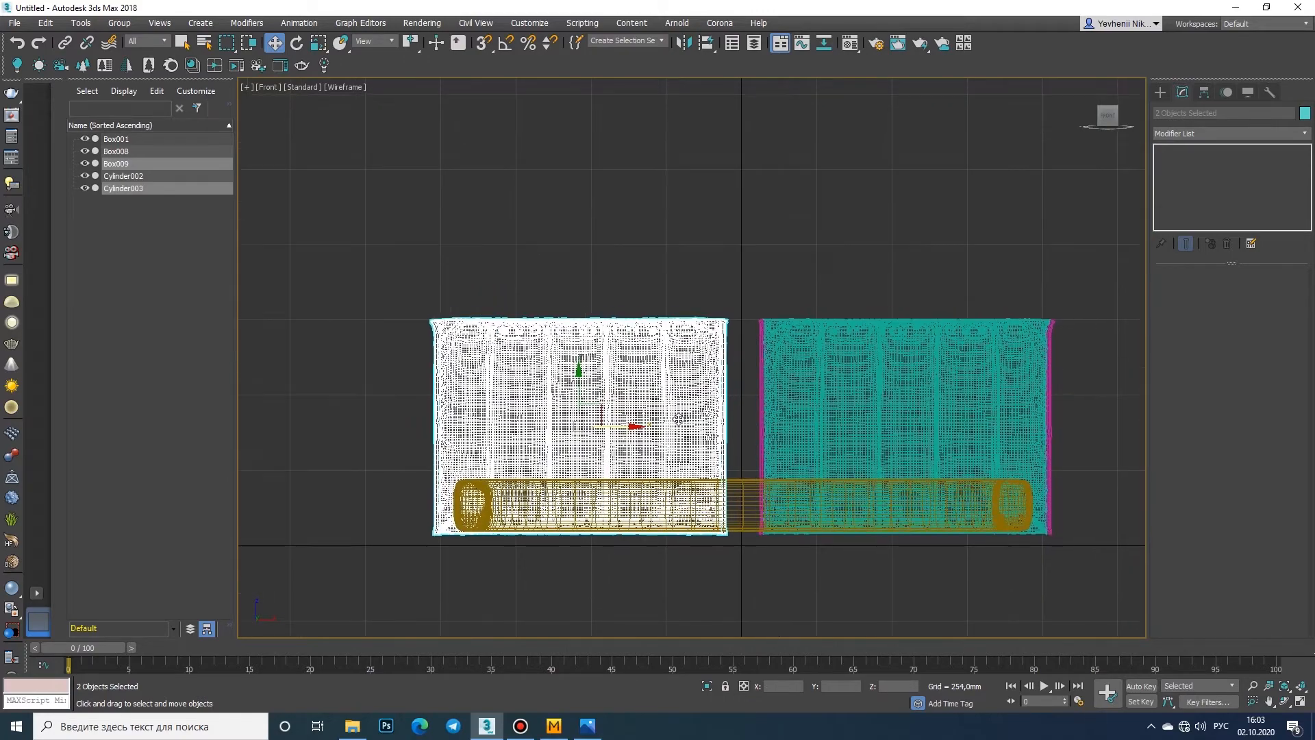
Step: Select the objects of both backrest panels and apply one shared FFD 4x4x4 modifier
key("p")
left_click_drag(784, 137, 890, 322)
middle_click_drag(834, 316, 787, 331)
left_click(1229, 133)
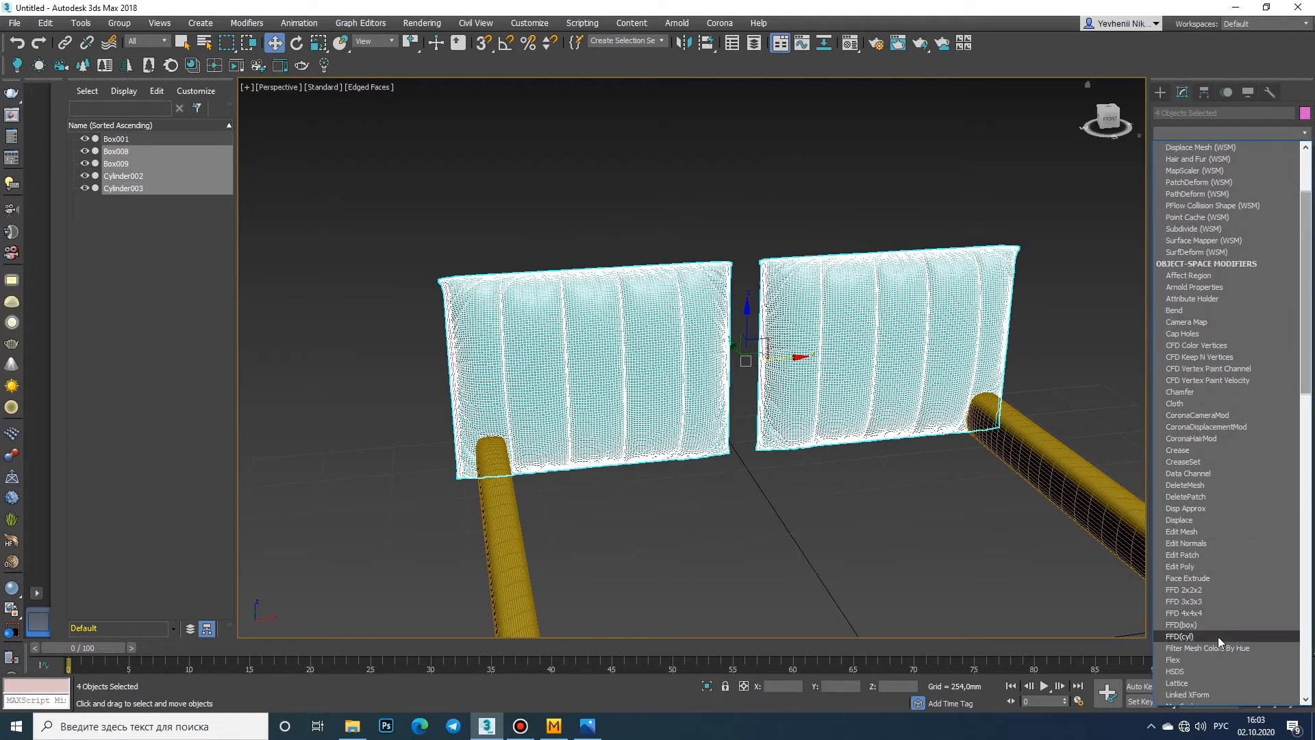
left_click(1218, 635)
Step: Scale the FFD lattice's inner control points horizontally towards the gap between the panels and collapse the modifier
key("alt+w")
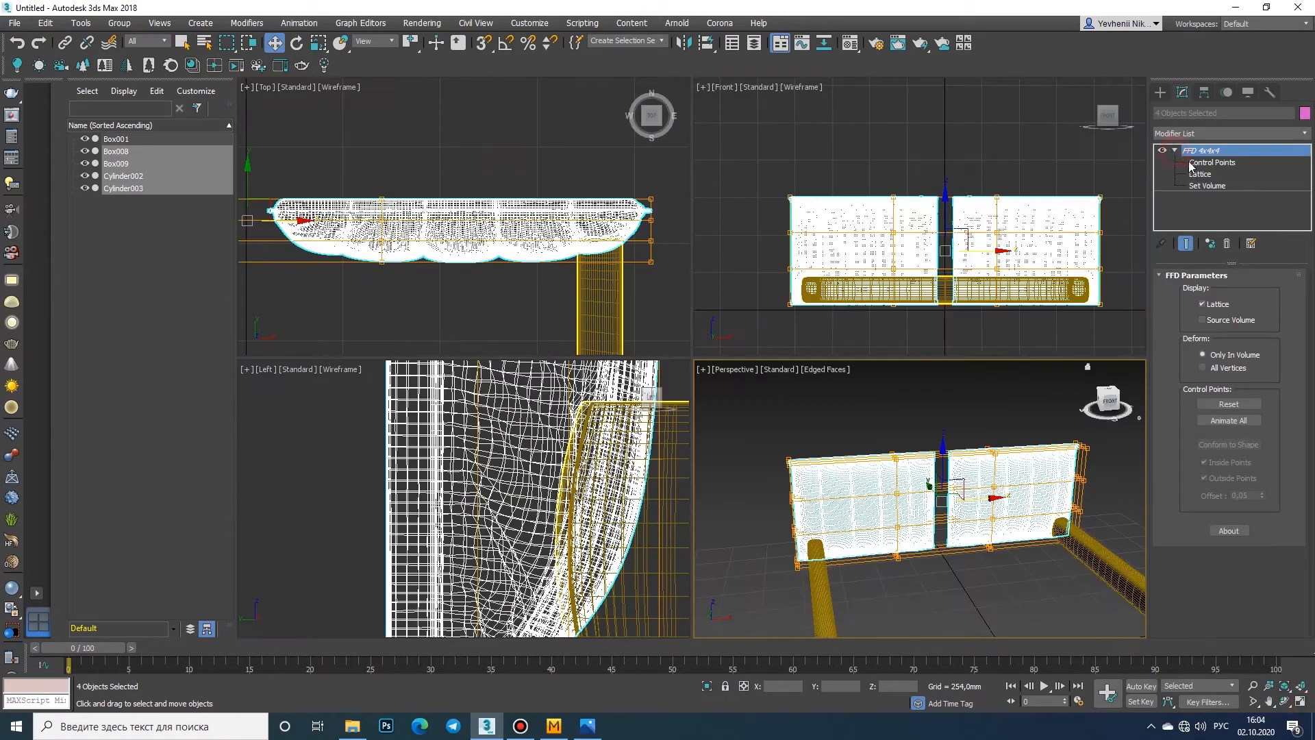
left_click(1211, 162)
left_click(884, 167)
scroll(943, 206, "up", 2)
key("r")
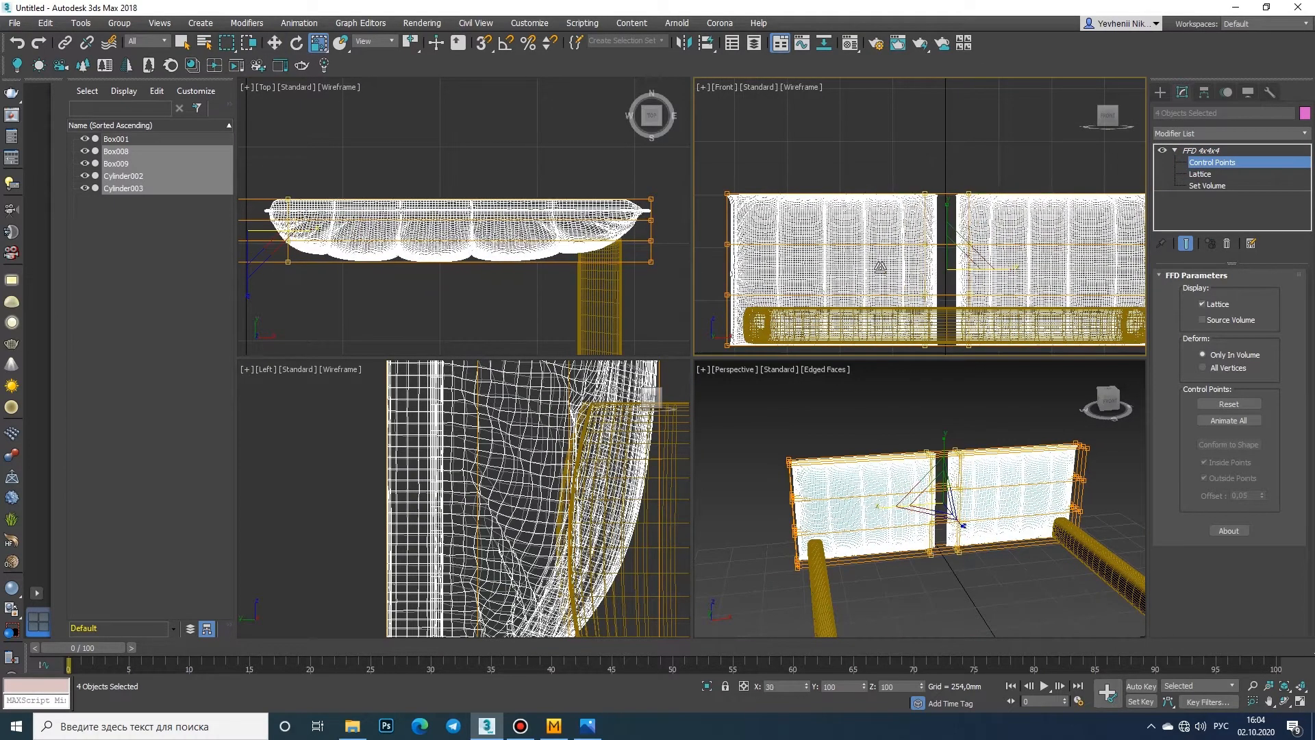
right_click(681, 263)
right_click(978, 533)
right_click(976, 527)
left_click(1103, 655)
Step: Stretch the original panel's inner edge about 59 mm towards the centre line using FFD 2x2x2 control points and collapse the modifier
middle_click_drag(952, 511, 906, 513)
left_click_drag(1010, 165, 952, 228)
left_click(1304, 133)
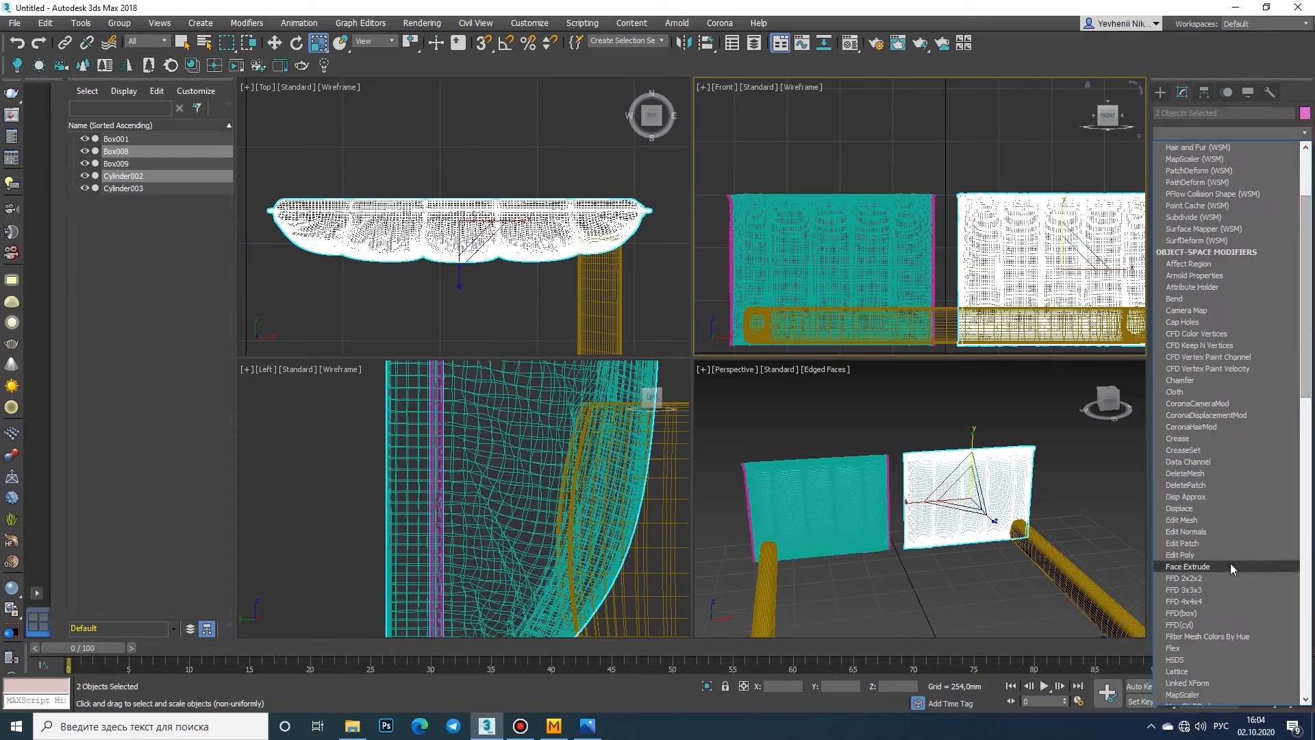
left_click(1230, 563)
key("w")
left_click_drag(1010, 271, 998, 271)
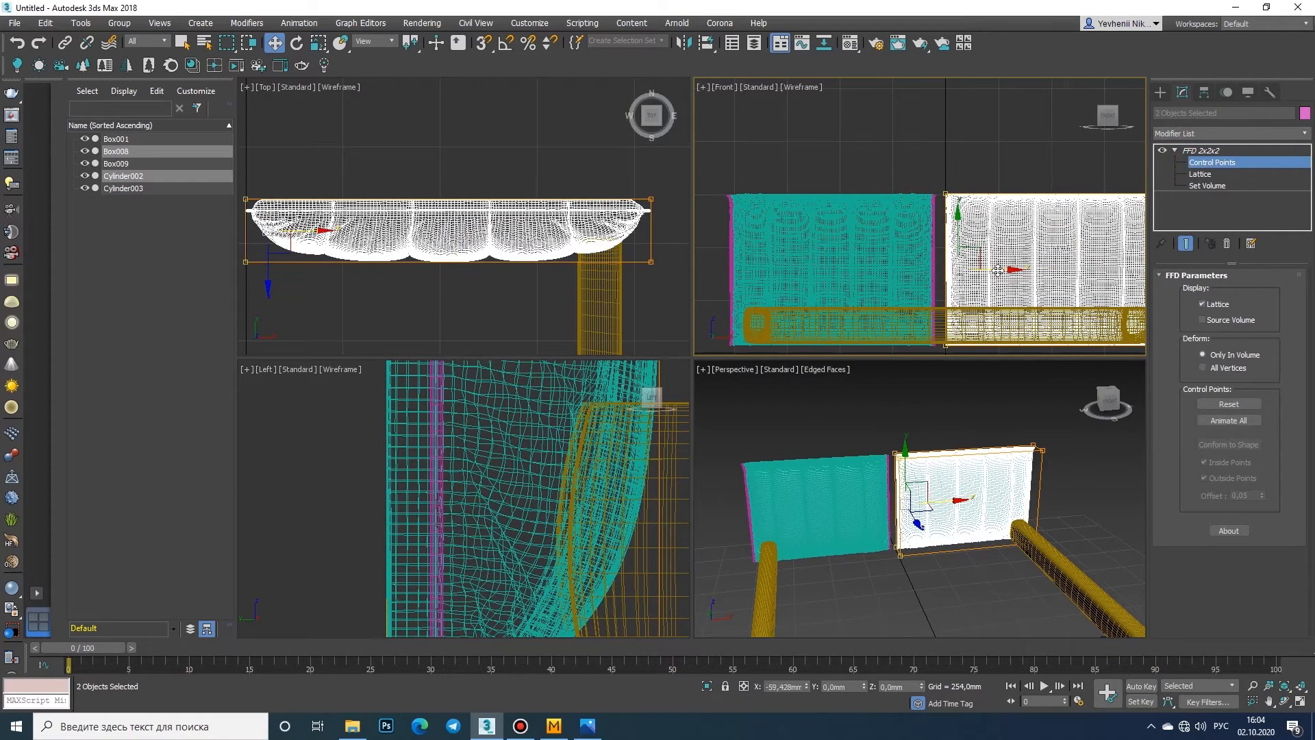
right_click(969, 214)
mouse_move(1041, 355)
left_click(1120, 365)
Step: Stretch the mirrored panel's inner edge about 59 mm towards the centre line using FFD 2x2x2 control points and collapse the modifier
left_click_drag(855, 149, 935, 254)
left_click(1303, 134)
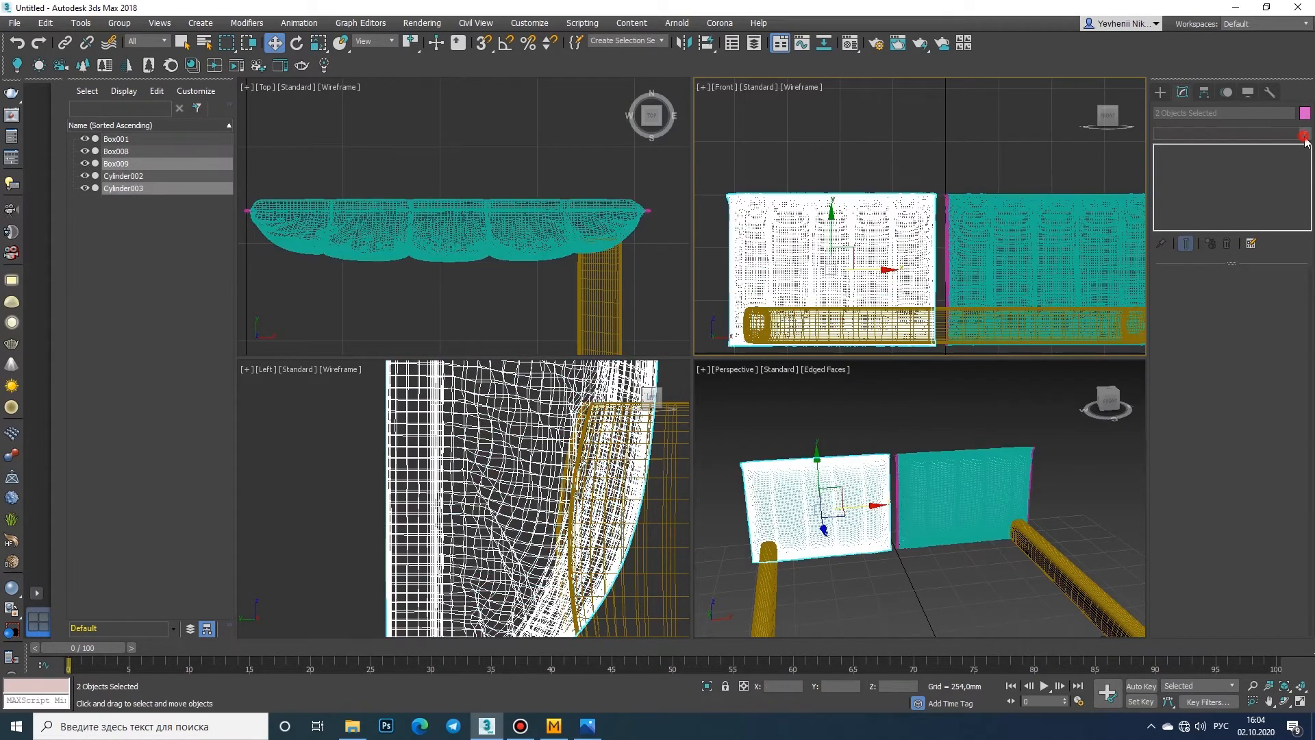
left_click(1229, 553)
left_click(1174, 149)
left_click(1205, 161)
scroll(957, 229, "up", 2)
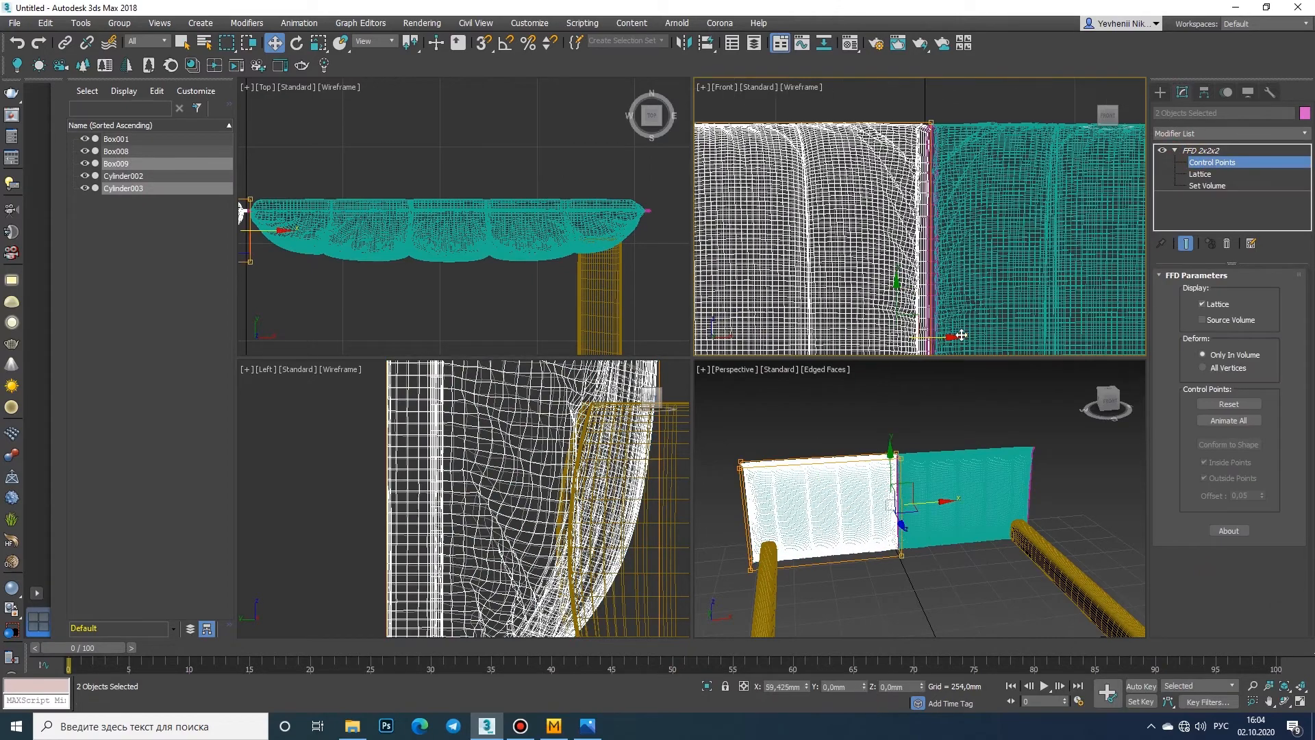
scroll(958, 228, "down", 3)
right_click(957, 229)
left_click(1048, 283)
Step: Inspect the joined backrest and bed frame in a maximised perspective view and change the viewport's shading display
left_click(1300, 701)
left_click(1285, 700)
left_click_drag(808, 343, 773, 317)
scroll(767, 280, "down", 3)
middle_click_drag(767, 279, 721, 293)
key("w")
left_click(590, 191)
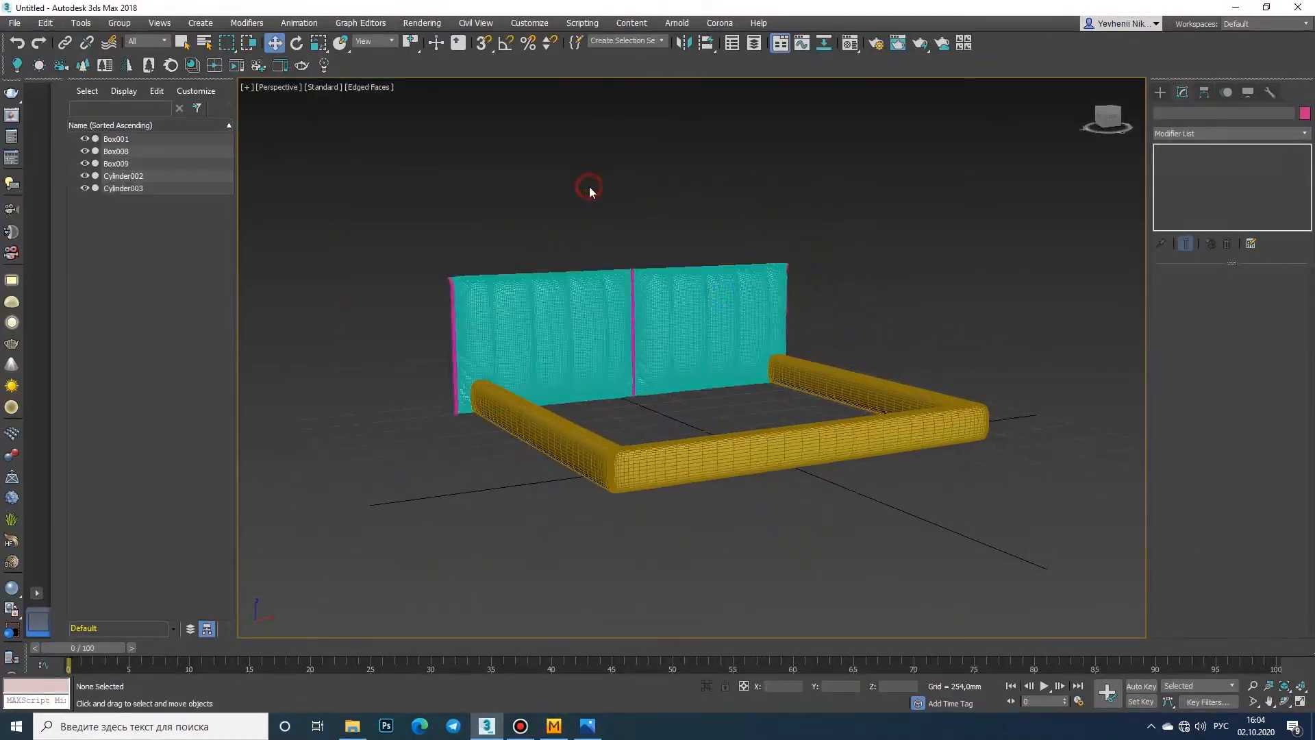
left_click(364, 87)
left_click(384, 226)
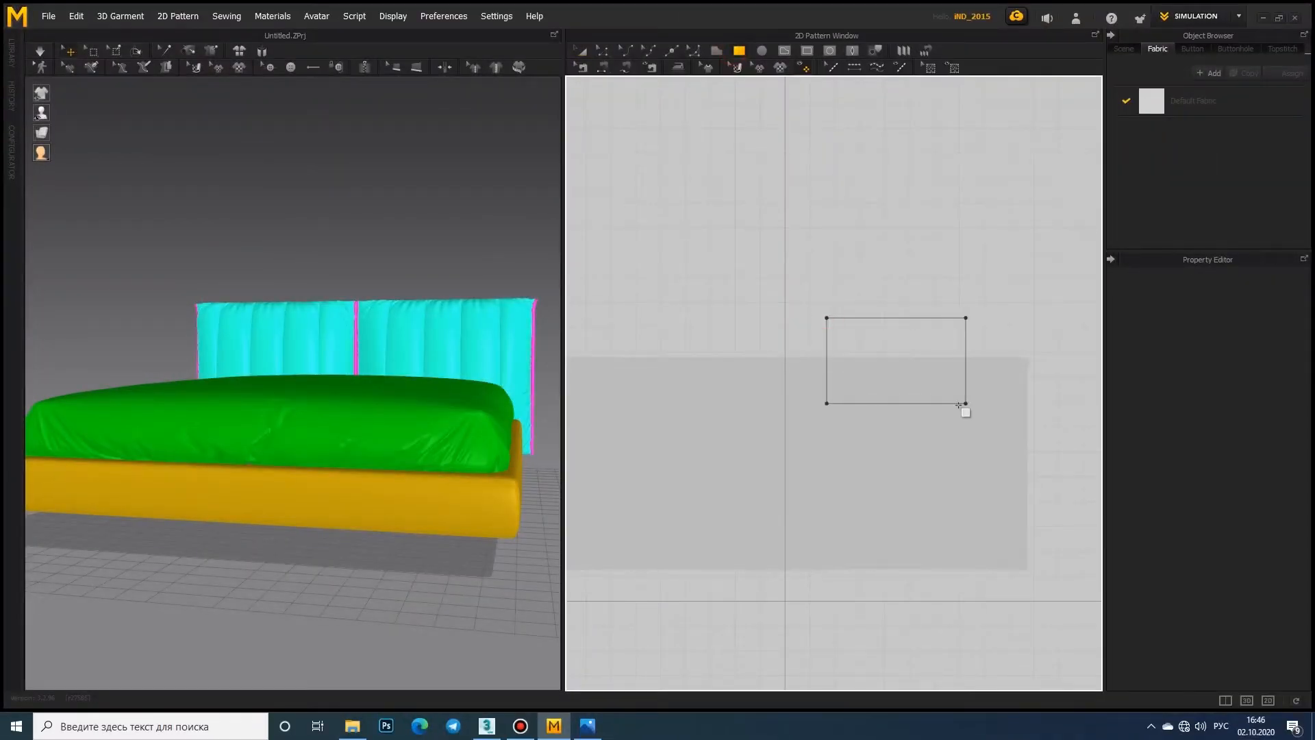
Step: In Marvelous Designer, duplicate the small rectangular pattern and place the copy directly above it
key("ctrl+c")
key("ctrl+v")
left_click(905, 263)
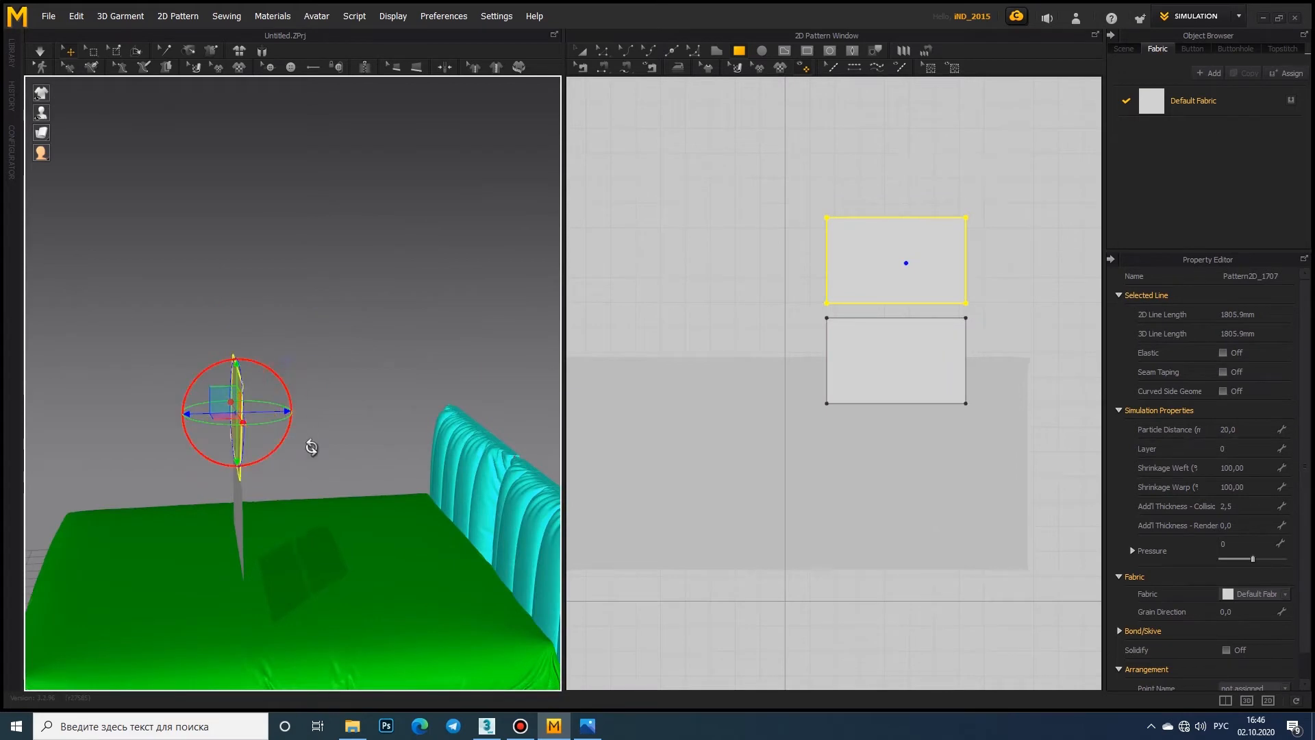
right_click_drag(311, 447, 341, 470)
Step: Sew the two small rectangles together along all four matching sides
middle_click_drag(1023, 326, 991, 374)
left_click(602, 67)
left_click(793, 330)
left_click(795, 382)
left_click(825, 351)
left_click(825, 366)
left_click(933, 335)
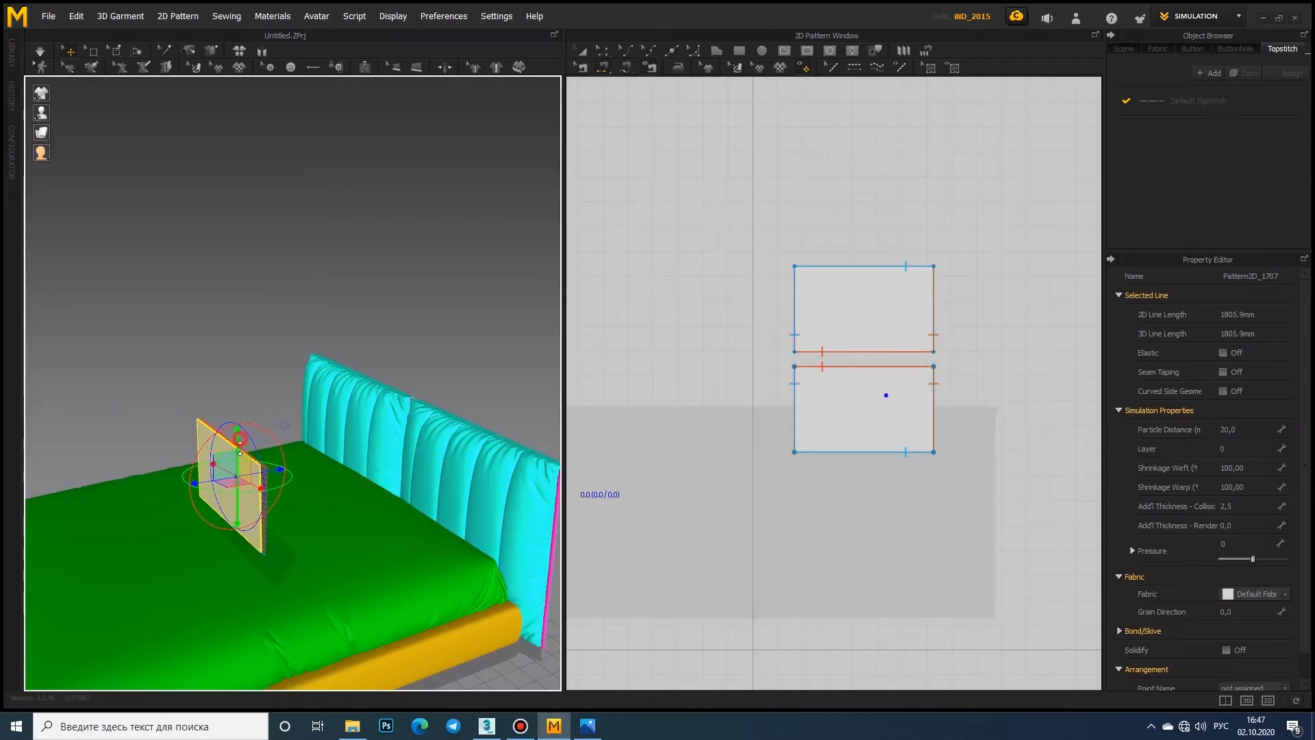
Step: Draw a slightly larger rectangle with a perimeter of about 1993 mm and move it above the two sewn rectangles
right_click_drag(240, 450, 329, 455)
left_click(739, 50)
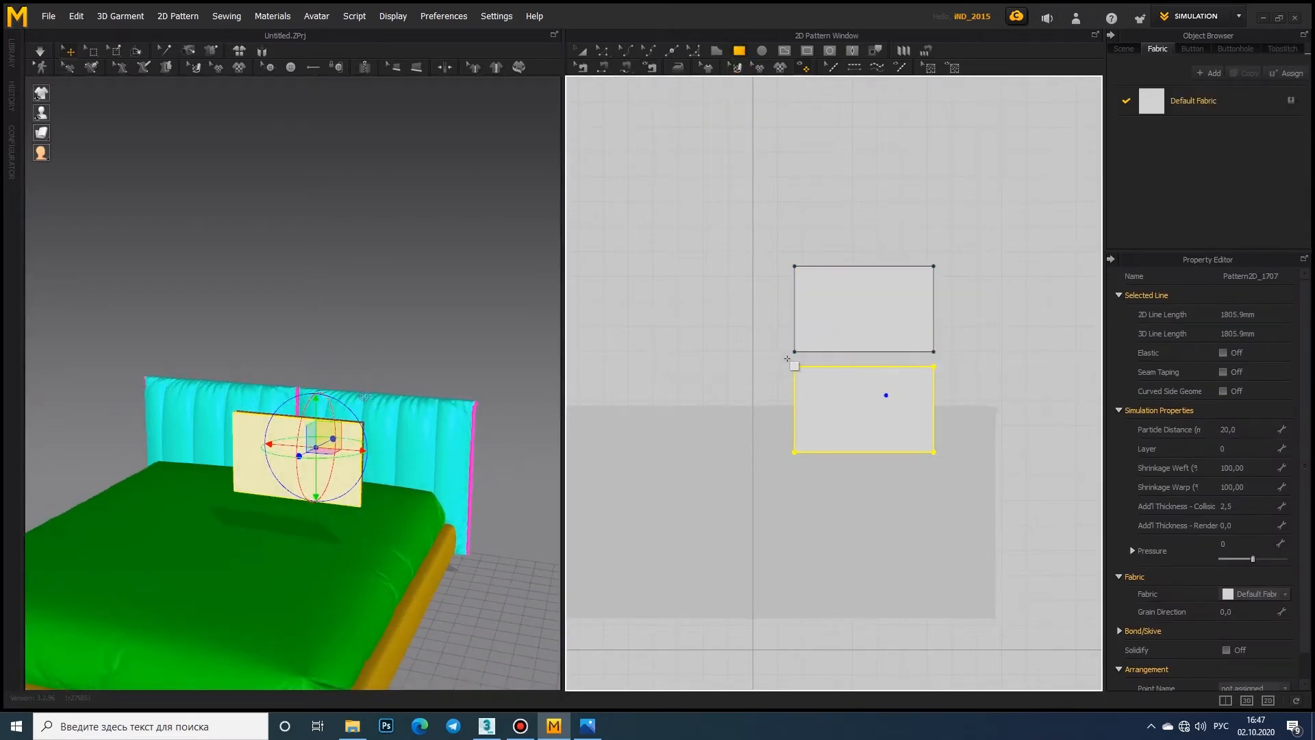
left_click_drag(939, 260, 939, 260)
left_click(580, 52)
left_click_drag(852, 300, 851, 194)
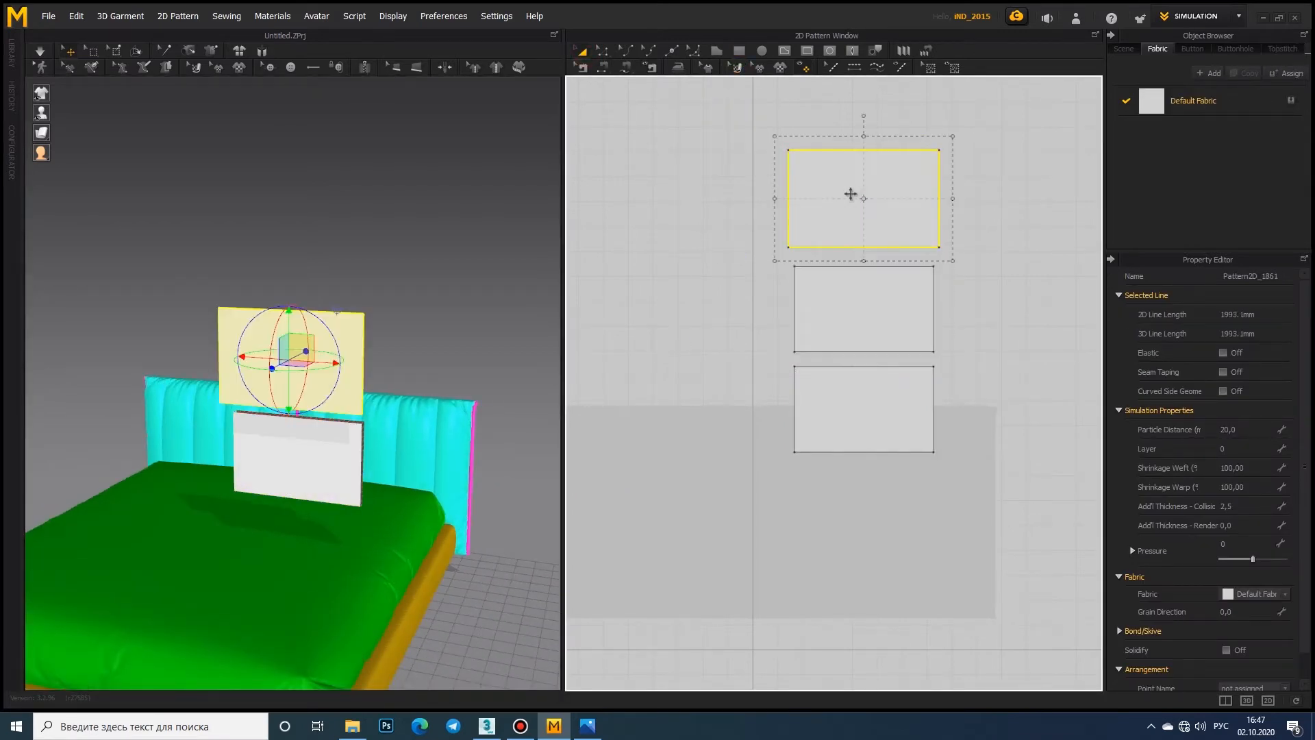
Step: Duplicate the larger rectangle and place the copy just above it in the pattern layout
middle_click_drag(852, 194, 834, 299)
key("ctrl+c")
key("ctrl+v")
left_click(847, 196)
Step: Move the copied larger rectangle in 3D into line behind the original larger rectangle
middle_click_drag(378, 368, 338, 377)
right_click_drag(338, 378, 241, 226)
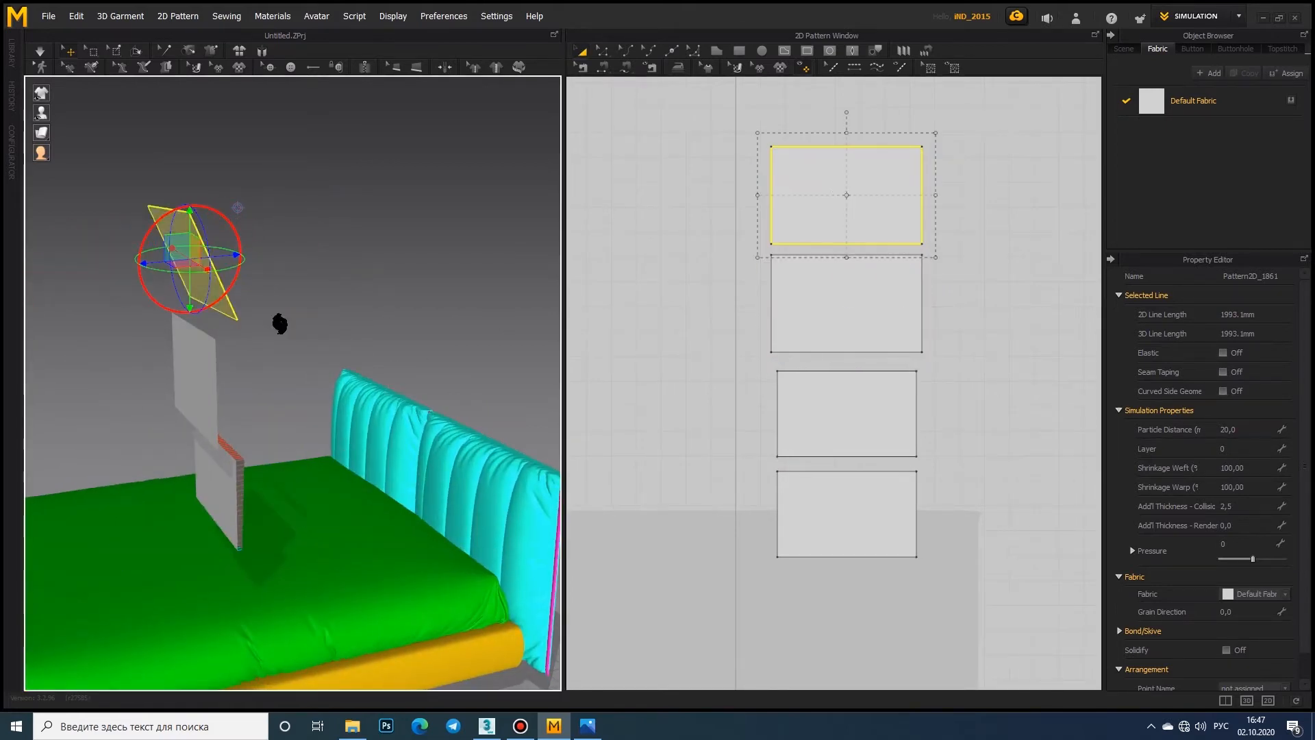
left_click_drag(189, 214, 191, 326)
right_click_drag(192, 326, 381, 315)
scroll(381, 315, "up", 3)
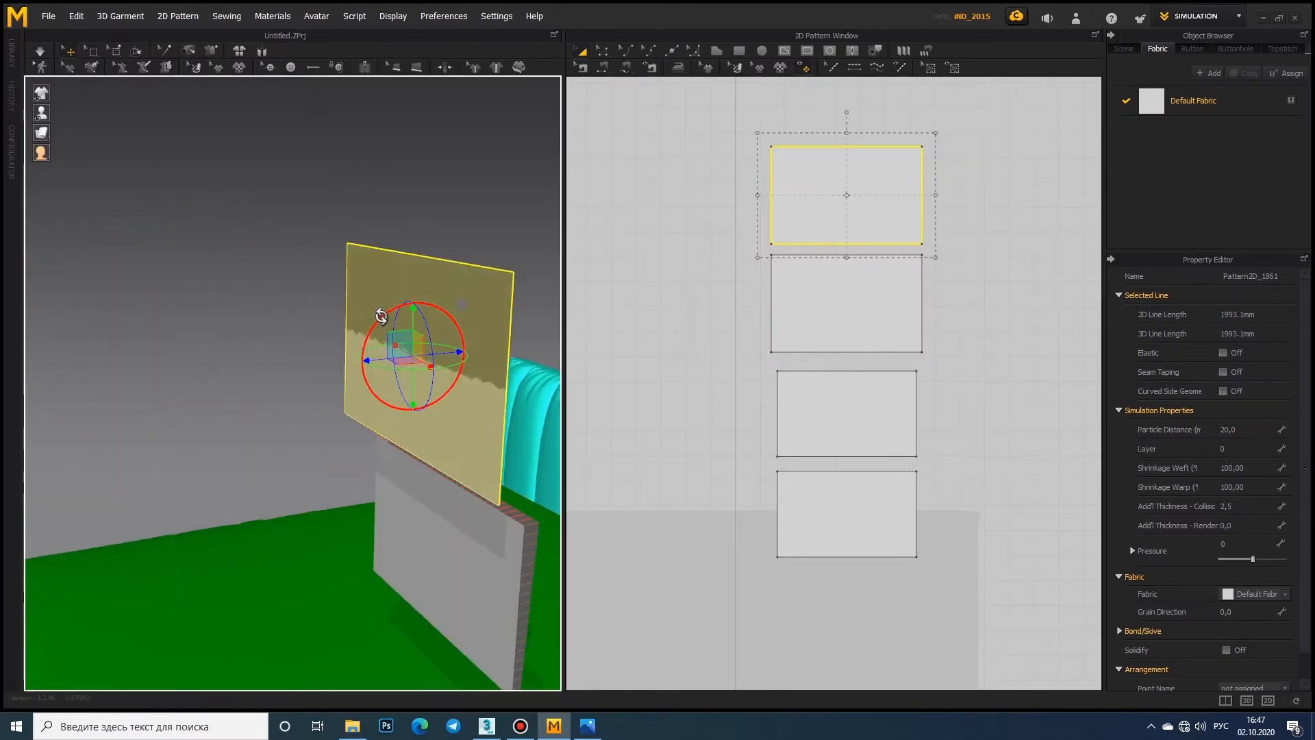
left_click_drag(382, 315, 420, 312)
Step: Lower both larger rectangles in 3D so they enclose the two small sewn rectangles
left_click(811, 314, "shift")
scroll(489, 417, "down", 2)
middle_click_drag(489, 417, 321, 378)
left_click_drag(285, 322, 285, 439)
right_click_drag(285, 438, 355, 505)
Step: Sew the two larger rectangles together along all four matching sides
key("n")
left_click(771, 226)
left_click(771, 274)
left_click(922, 226)
left_click(922, 274)
left_click(897, 244)
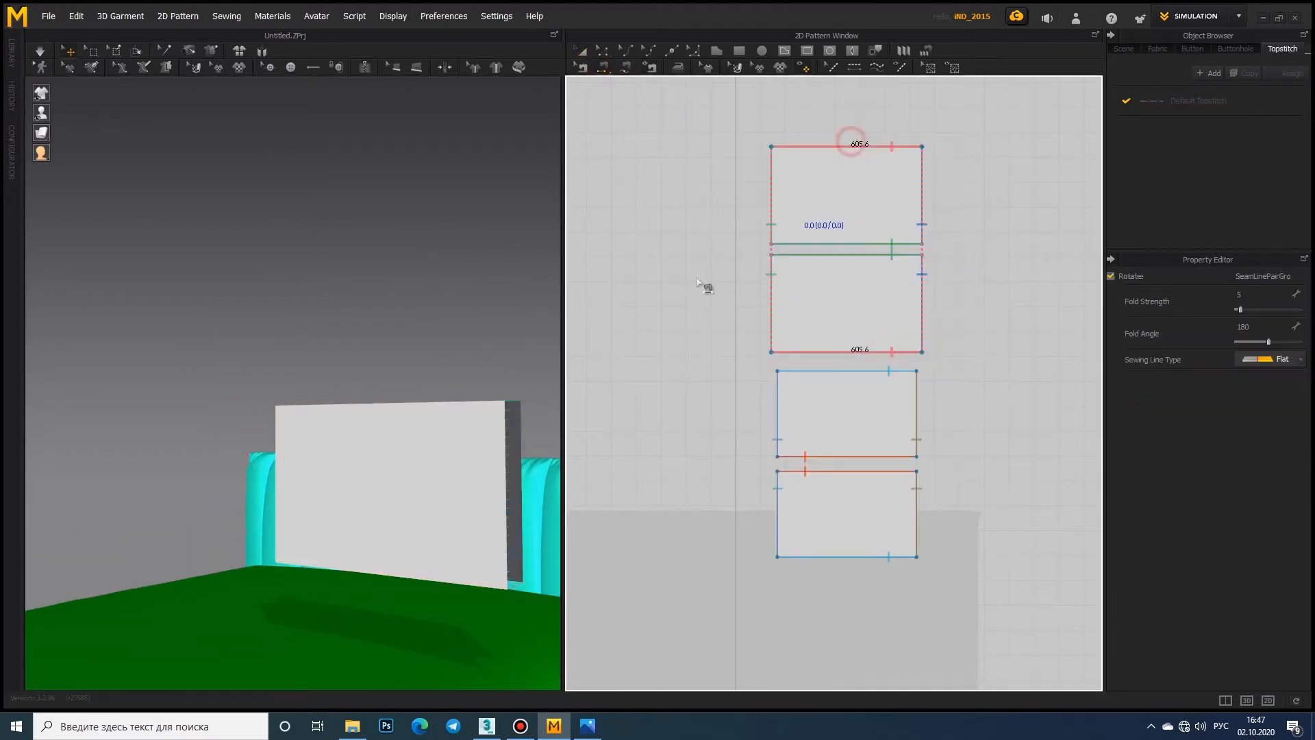
right_click_drag(439, 309, 370, 301)
Step: Rotate all four pillow patterns together to lie flat above the bed and run the simulation
left_click(581, 51)
left_click(846, 205)
left_click(842, 320, "shift")
left_click(854, 411, "shift")
left_click(846, 510, "shift")
left_click_drag(316, 426, 268, 410)
left_click(40, 51)
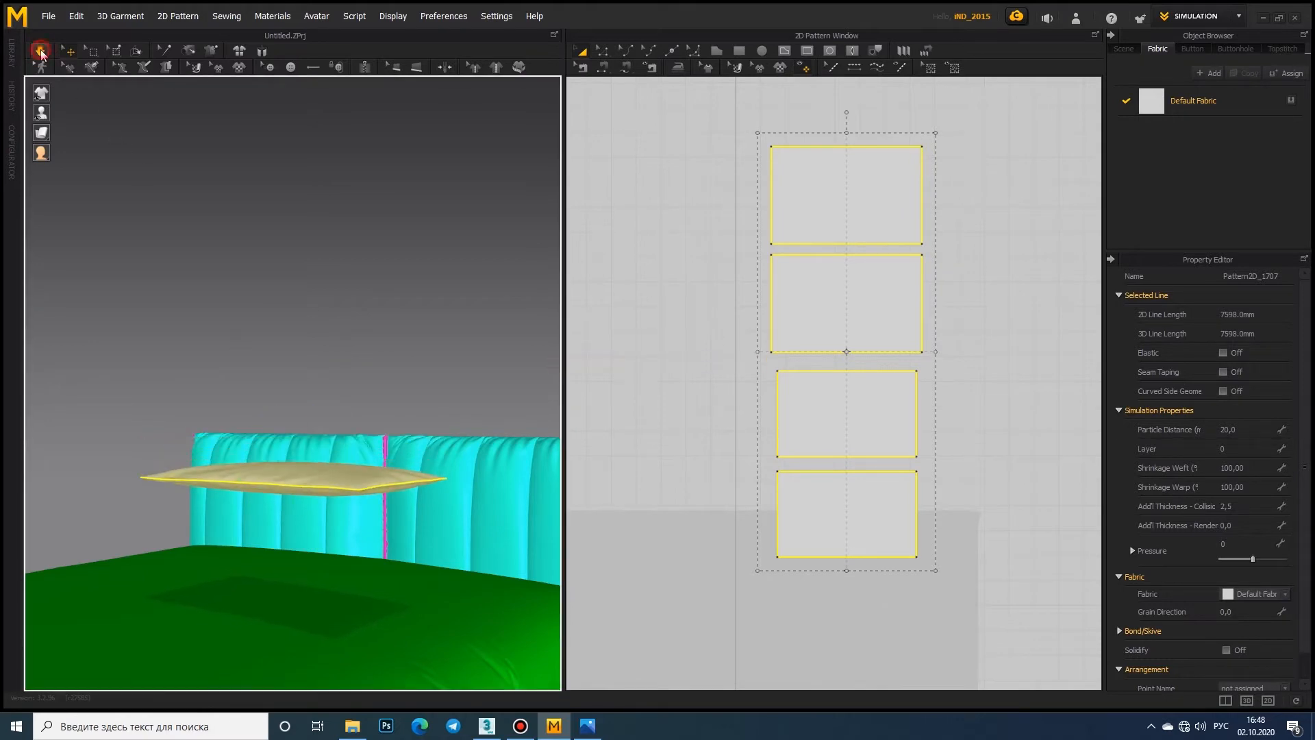
Step: Set the pressure of the two small rectangles to 5 and simulate the inflated pillow on the bed
left_click(864, 448)
left_click(1252, 547)
type("5")
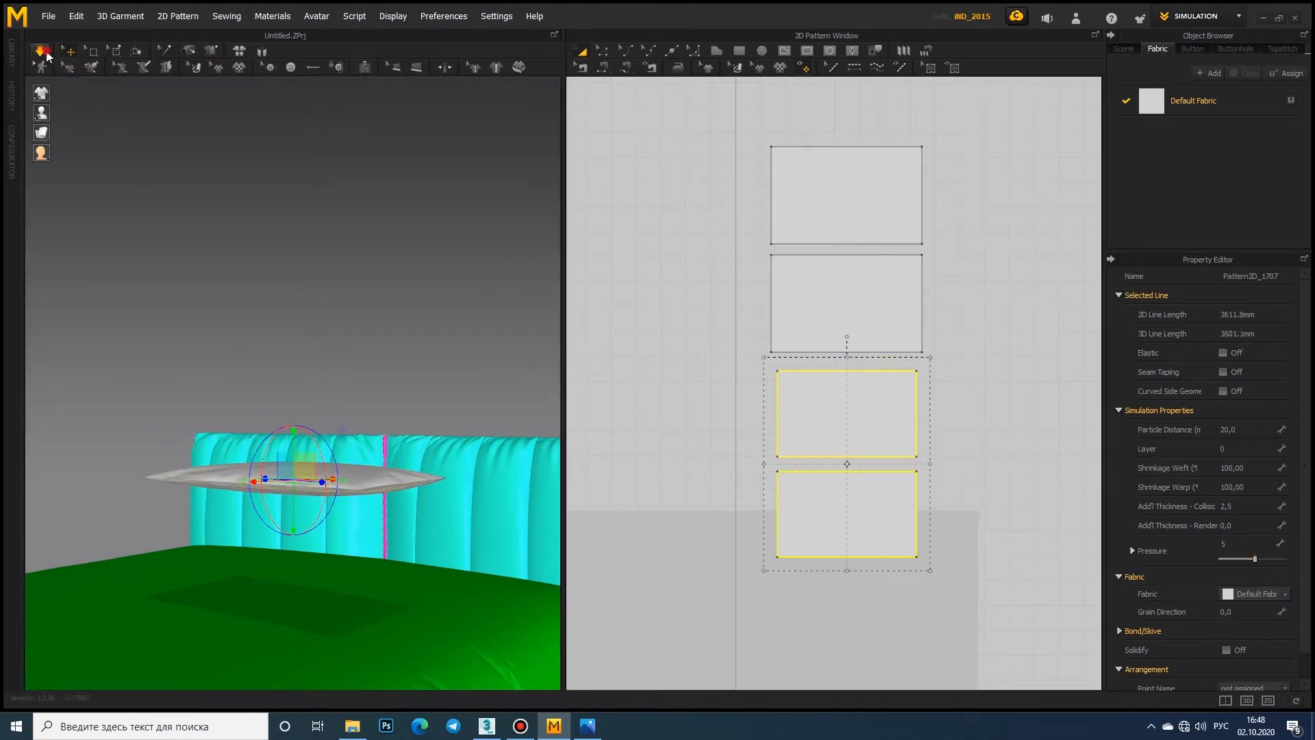
right_click_drag(205, 356, 298, 510)
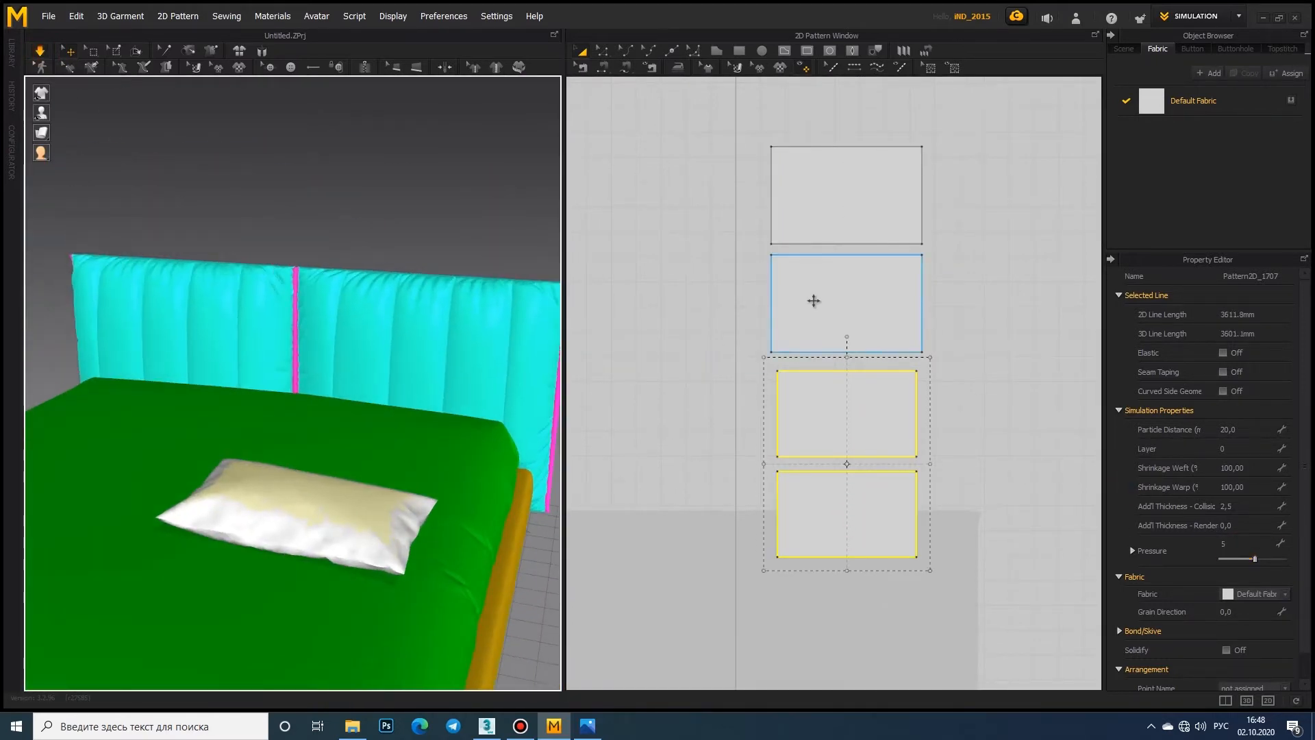
Step: Set the particle distance to 5 for the larger rectangles and 10 for the small ones, and resume the simulation
left_click(814, 301)
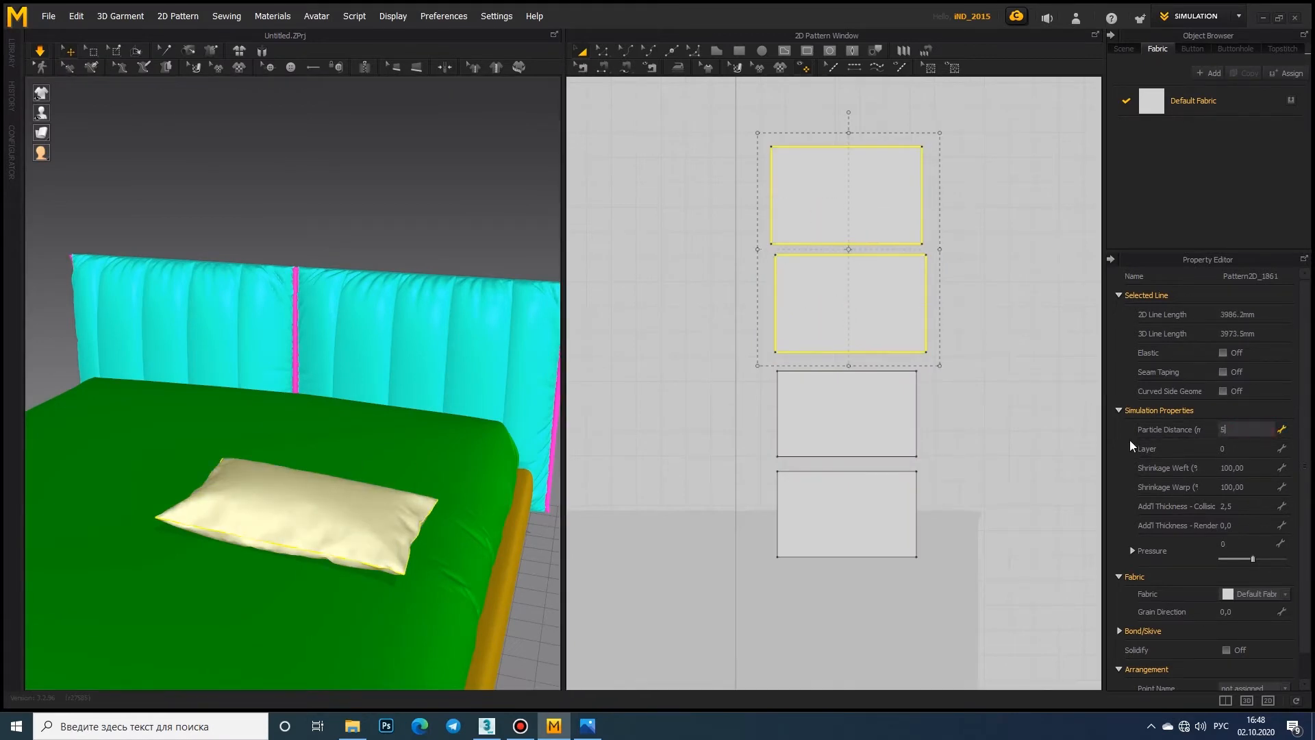
left_click(828, 531)
left_click(1232, 432)
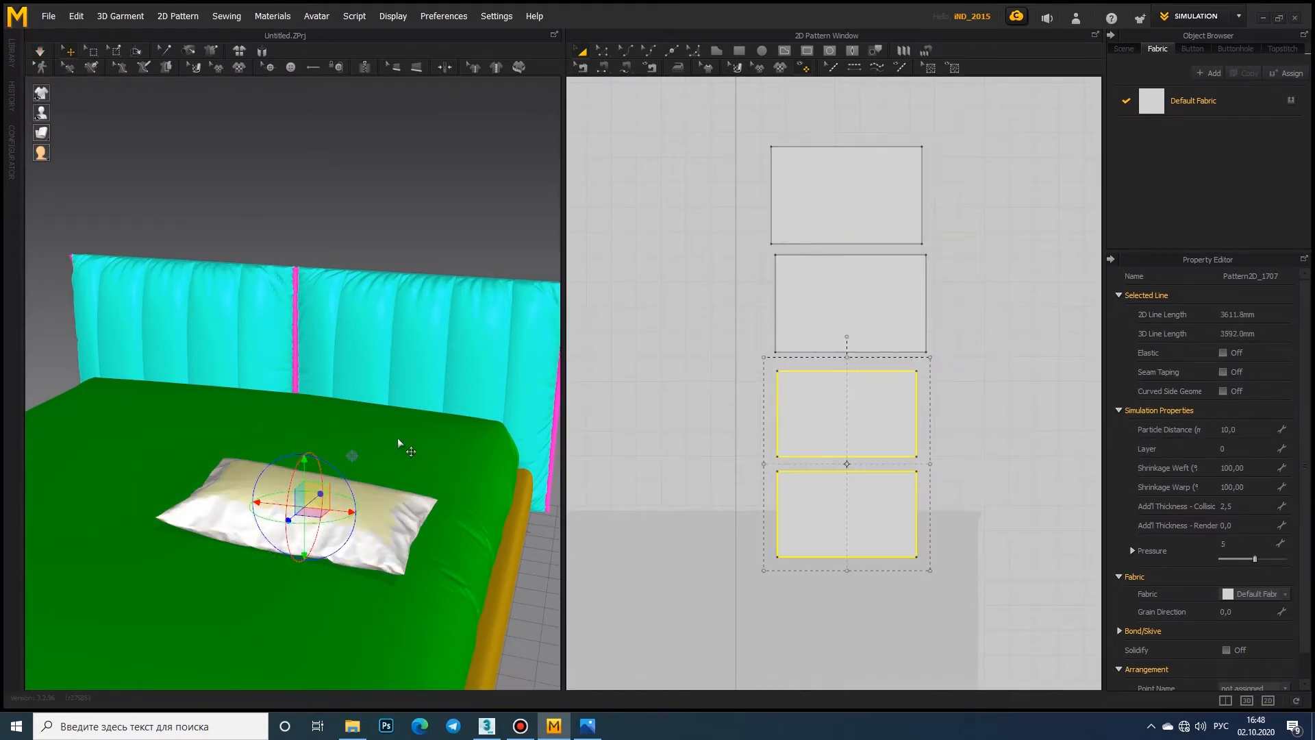
left_click(43, 51)
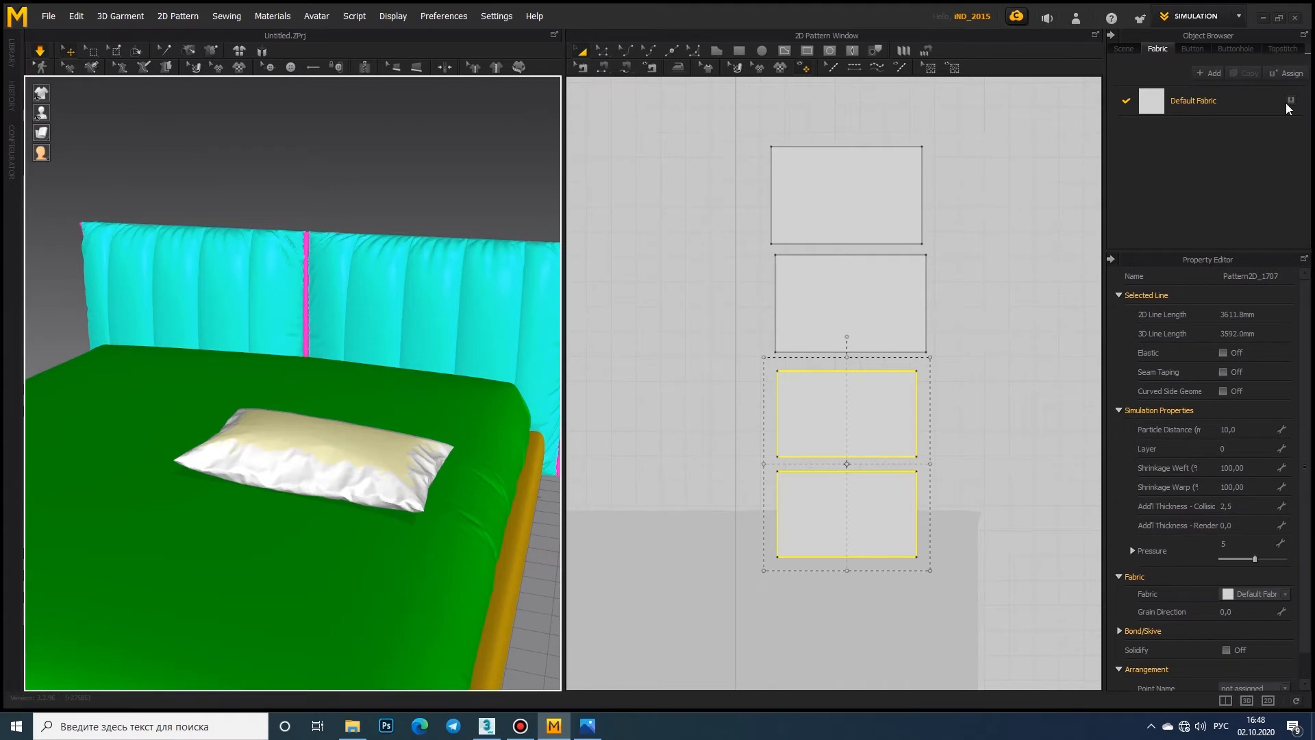
Step: Check the Default Fabric properties and set the small rectangles' pressure to 10, running the simulation until the pillow is fuller
left_click(847, 212)
left_click(1238, 109)
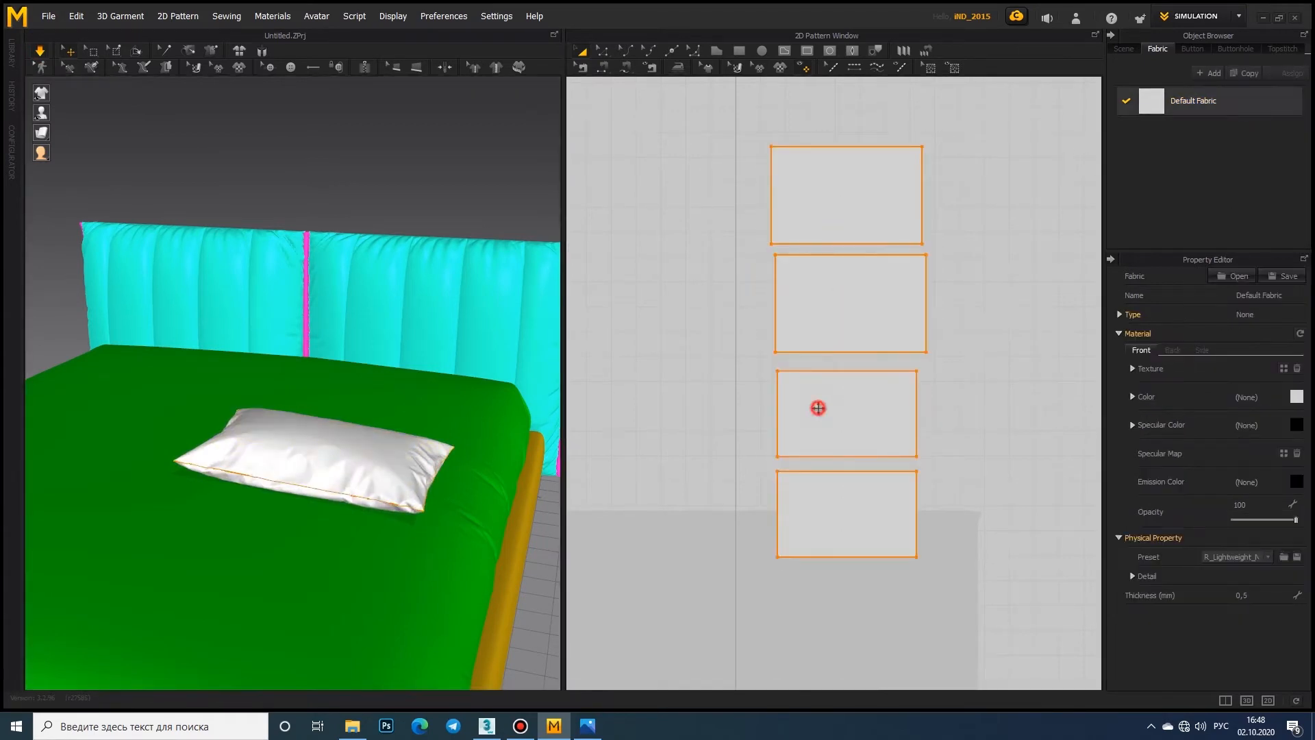
left_click(818, 408)
left_click(832, 508, "shift")
left_click(1202, 103)
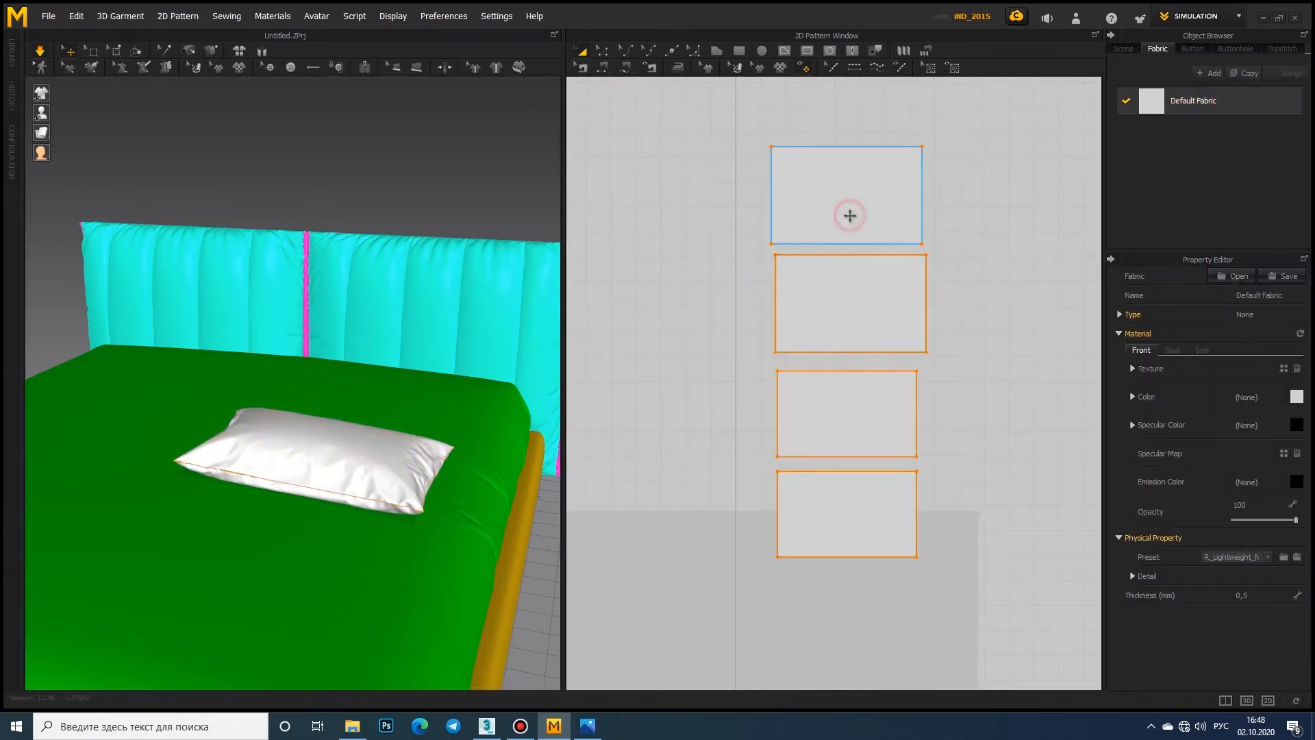
left_click(849, 216)
left_click(1218, 543)
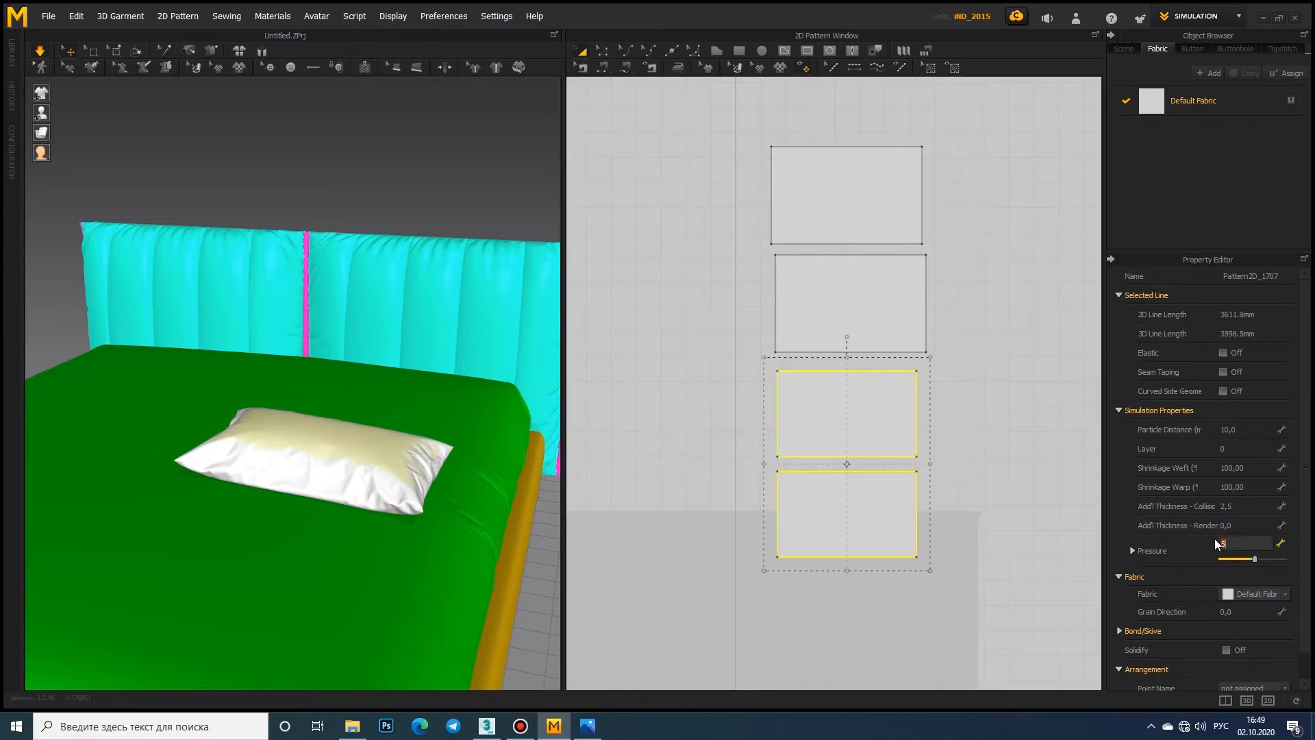
right_click_drag(445, 383, 358, 315)
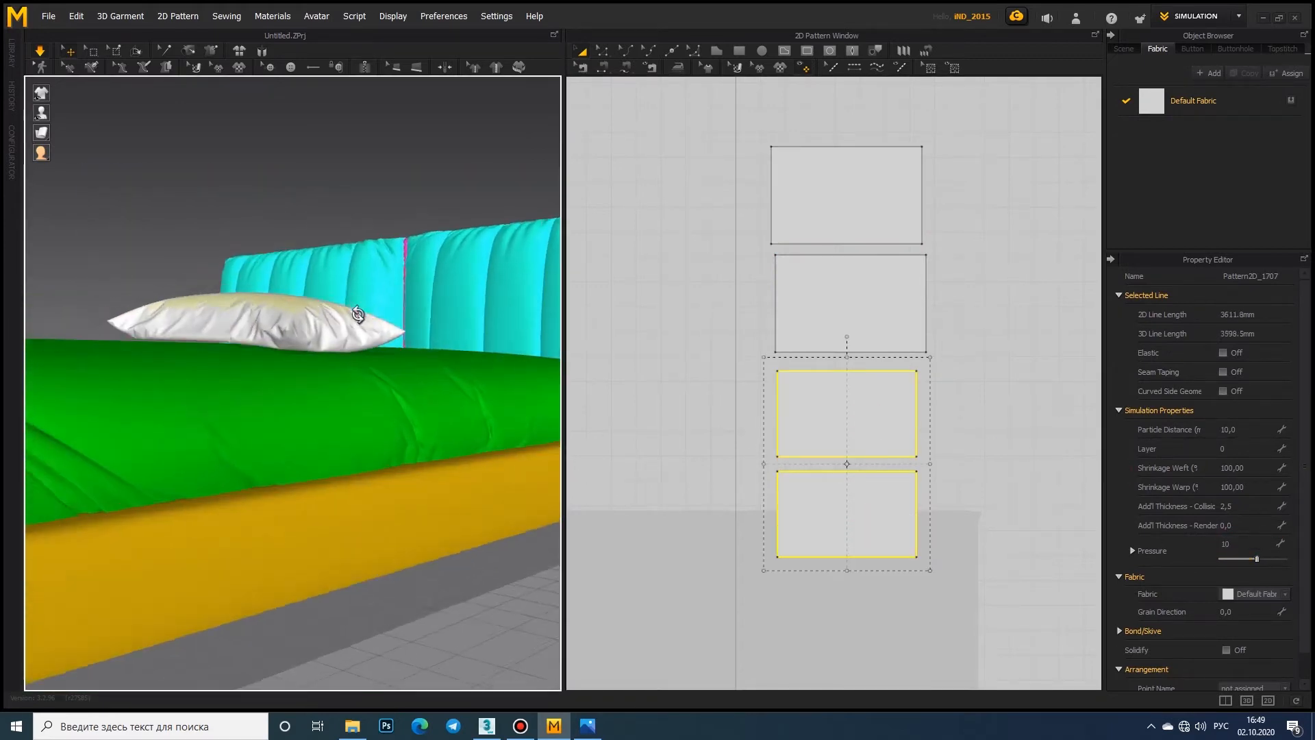
scroll(359, 315, "up", 3)
middle_click_drag(358, 315, 393, 406)
key("space")
Step: Select all the pillow patterns, move the pillow up above the bed near the headboard and freeze it
right_click_drag(393, 406, 365, 495)
left_click(807, 295, "shift")
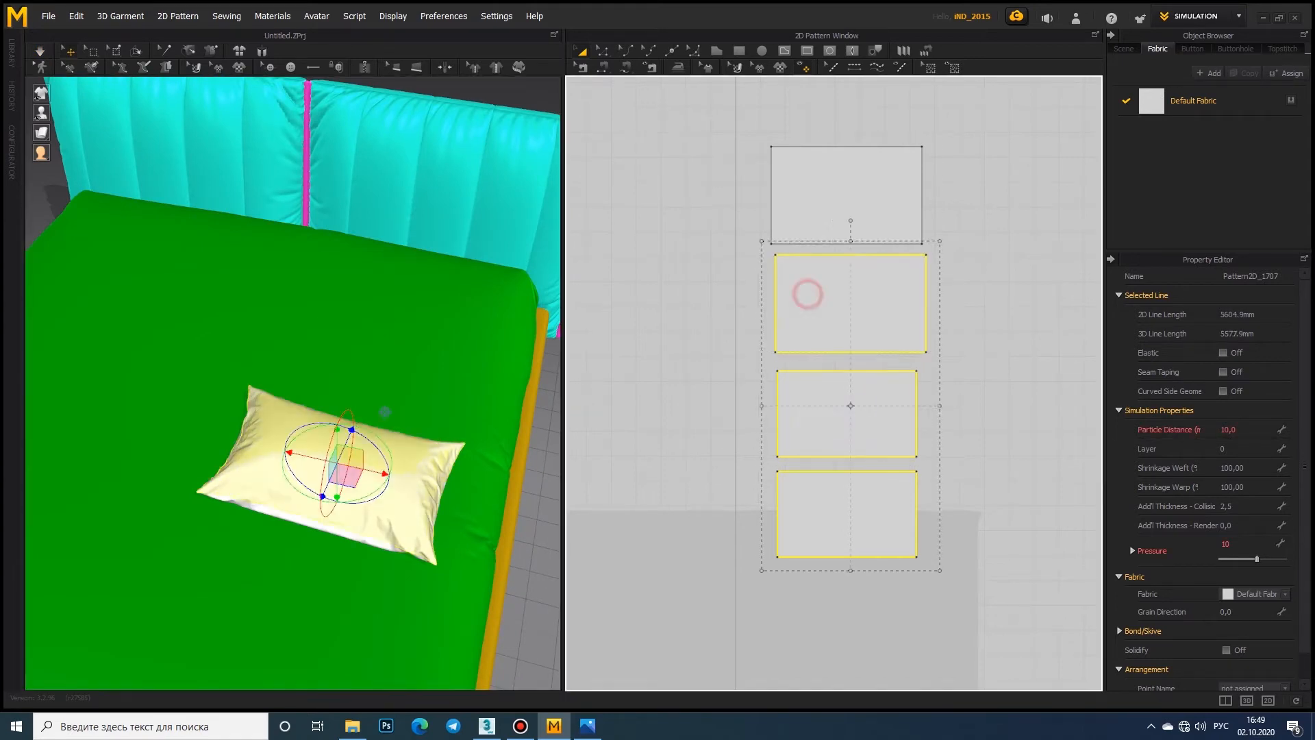
left_click_drag(372, 499, 391, 500)
scroll(386, 497, "down", 3)
right_click_drag(374, 480, 230, 452)
left_click_drag(226, 448, 433, 459)
right_click_drag(433, 459, 308, 339)
left_click_drag(309, 339, 306, 152)
right_click(341, 192)
left_click(405, 267)
right_click_drag(404, 268, 348, 404)
left_click(347, 403)
Step: Draw a long narrow rectangle about 2293 mm wide below the pillow patterns and raise it above the bed in 3D
scroll(348, 404, "down", 2)
key("s")
scroll(731, 490, "down", 2)
middle_click_drag(732, 490, 828, 446)
mouse_move(643, 568)
left_mouse_down()
mouse_move(969, 525)
mouse_move(1014, 535)
left_mouse_up()
right_click_drag(395, 438, 395, 332)
left_click(347, 425)
left_click_drag(351, 383, 352, 347)
Step: Duplicate the long strip, place the copy just above it in the pattern layout and set it parallel in 3D
left_click(826, 505)
left_click_drag(154, 239, 129, 215)
right_click_drag(301, 192, 182, 222)
left_click_drag(135, 267, 155, 266)
right_click_drag(156, 266, 139, 283)
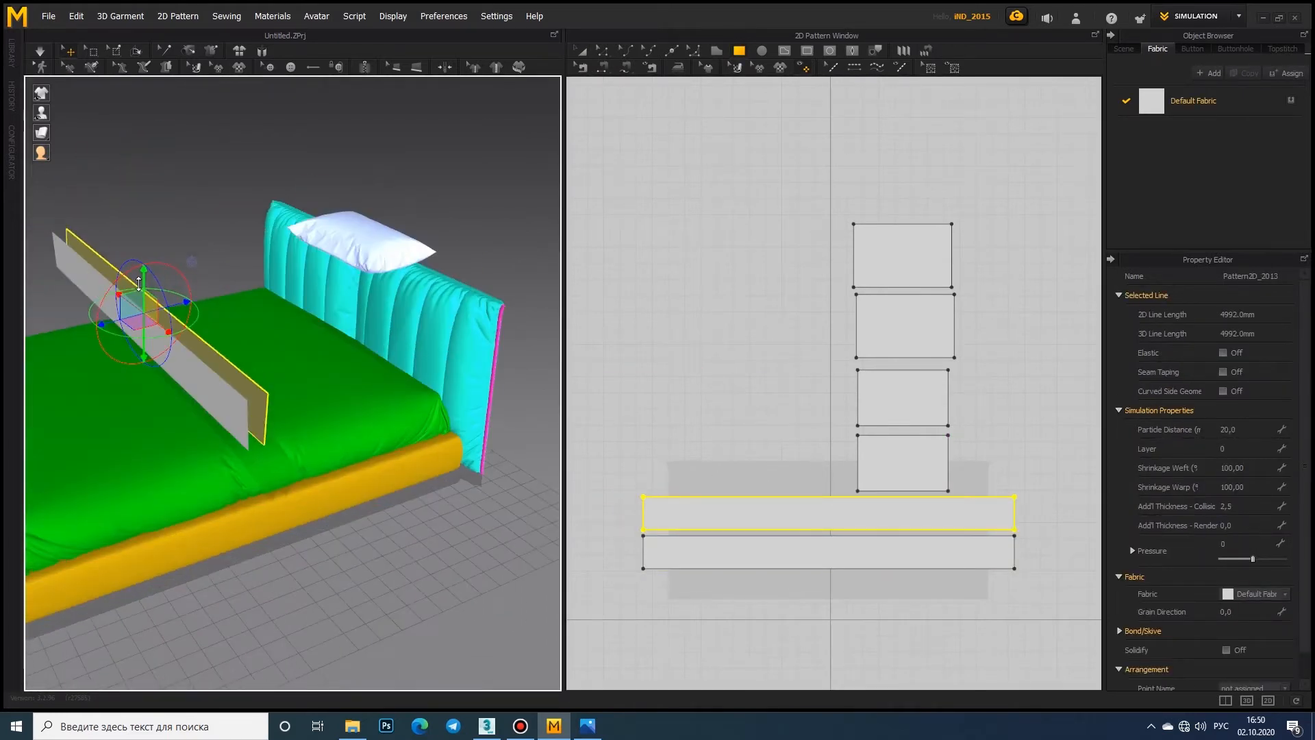
Step: Sew the two long strips together along all four matching sides
left_click(602, 66)
left_click(643, 521)
left_click(643, 540)
left_click(678, 536)
left_click(678, 529)
left_click(957, 494)
right_click_drag(247, 369, 361, 335)
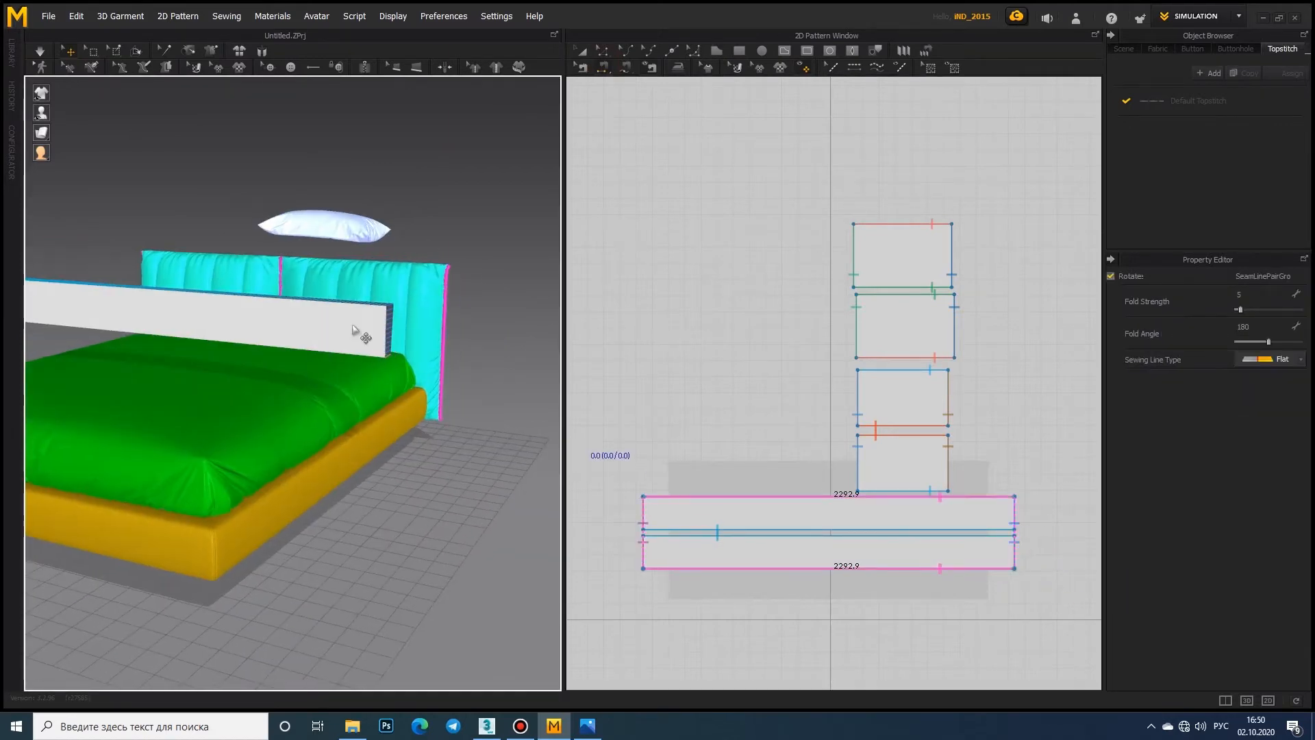
Step: Lay both strips flat across the head of the bed and simulate them draping over the mattress
key("a")
left_click(712, 549)
right_click_drag(207, 328, 96, 356)
left_click(706, 521, "shift")
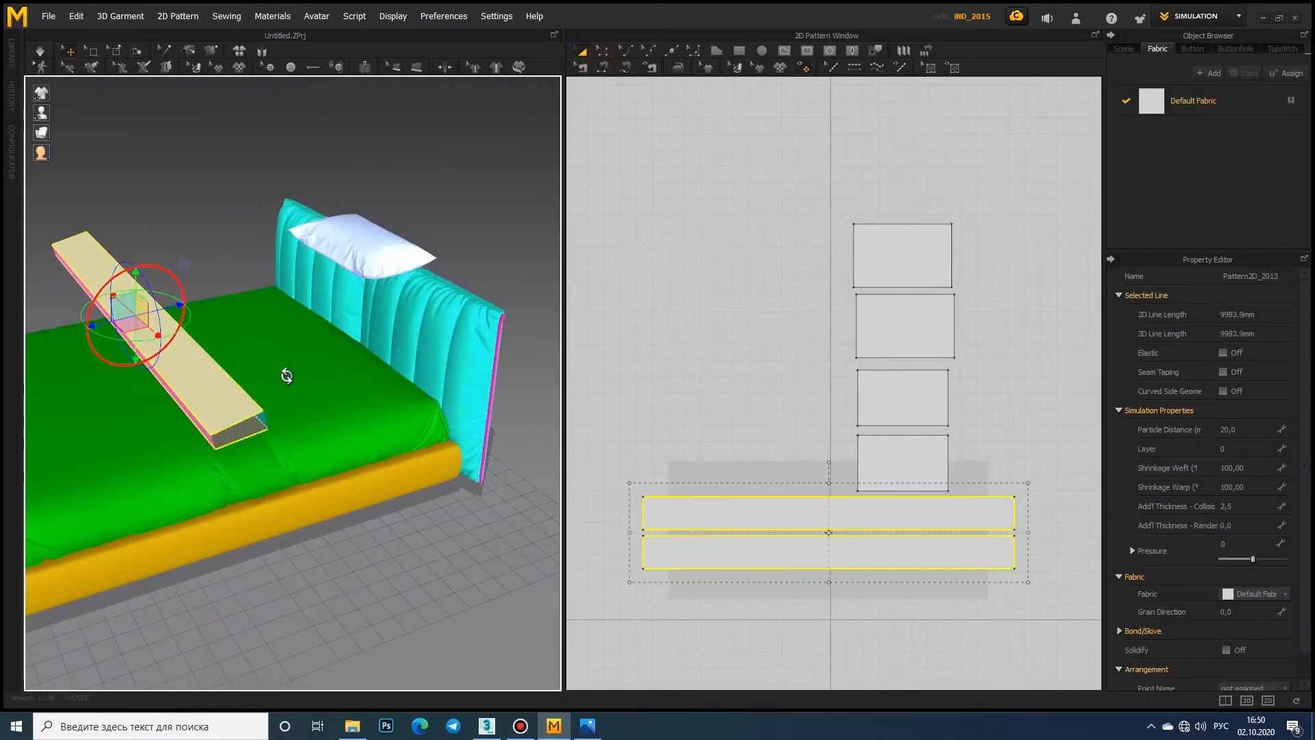
right_click_drag(285, 372, 282, 298)
scroll(411, 333, "up", 3)
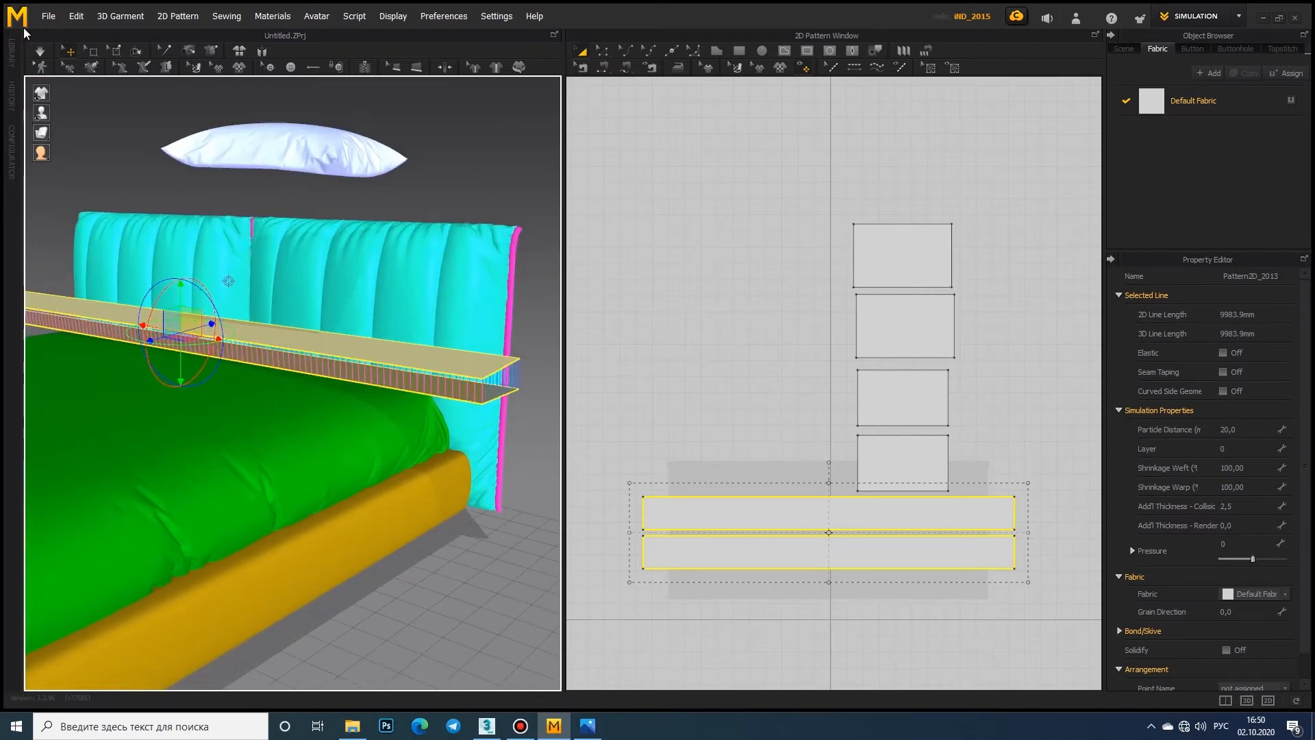
right_click_drag(197, 381, 308, 363)
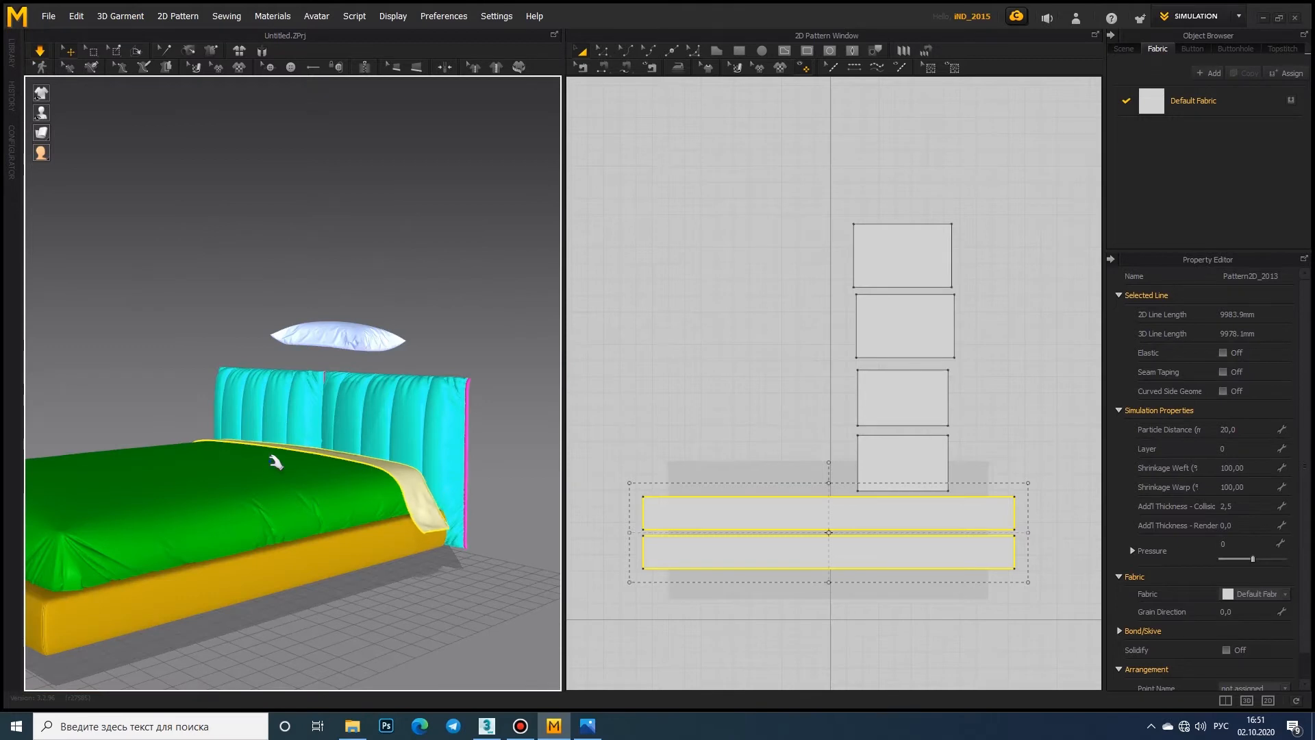
right_click_drag(275, 462, 378, 560)
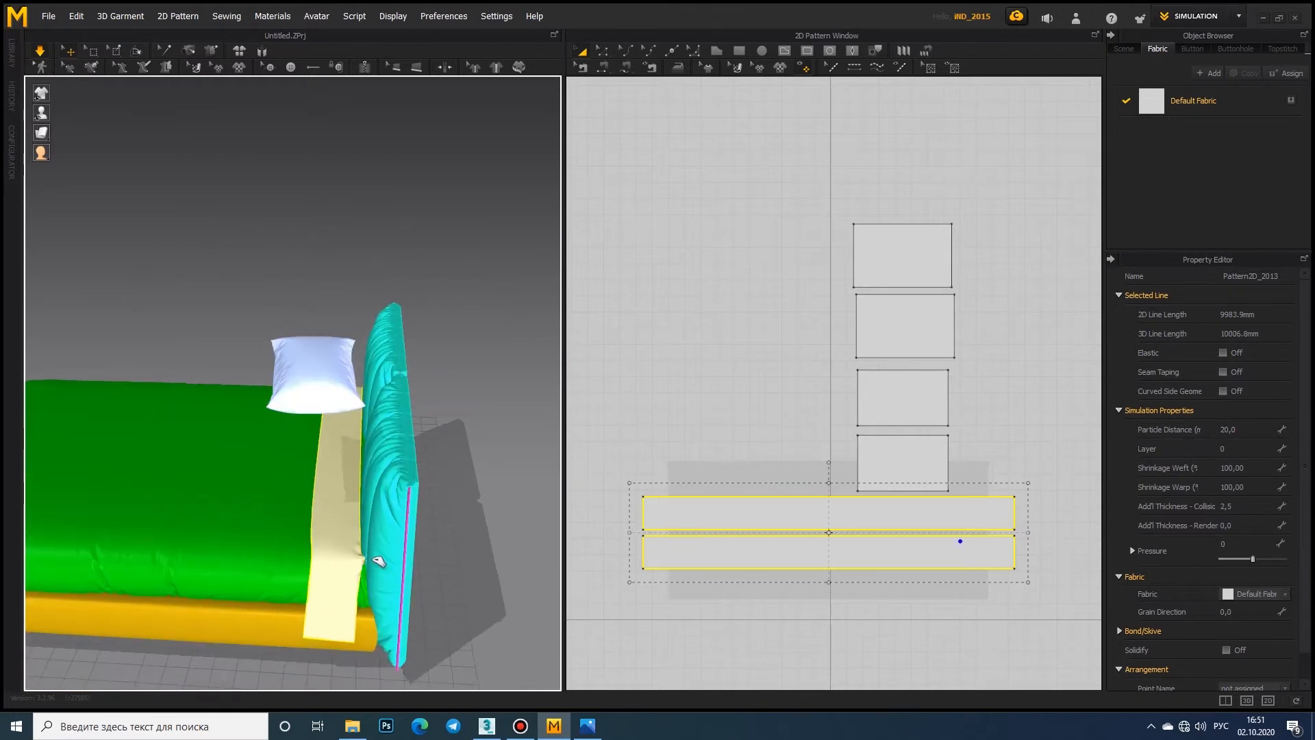
Step: Change the Default Fabric's physical property preset to 0_Default
left_click(1192, 101)
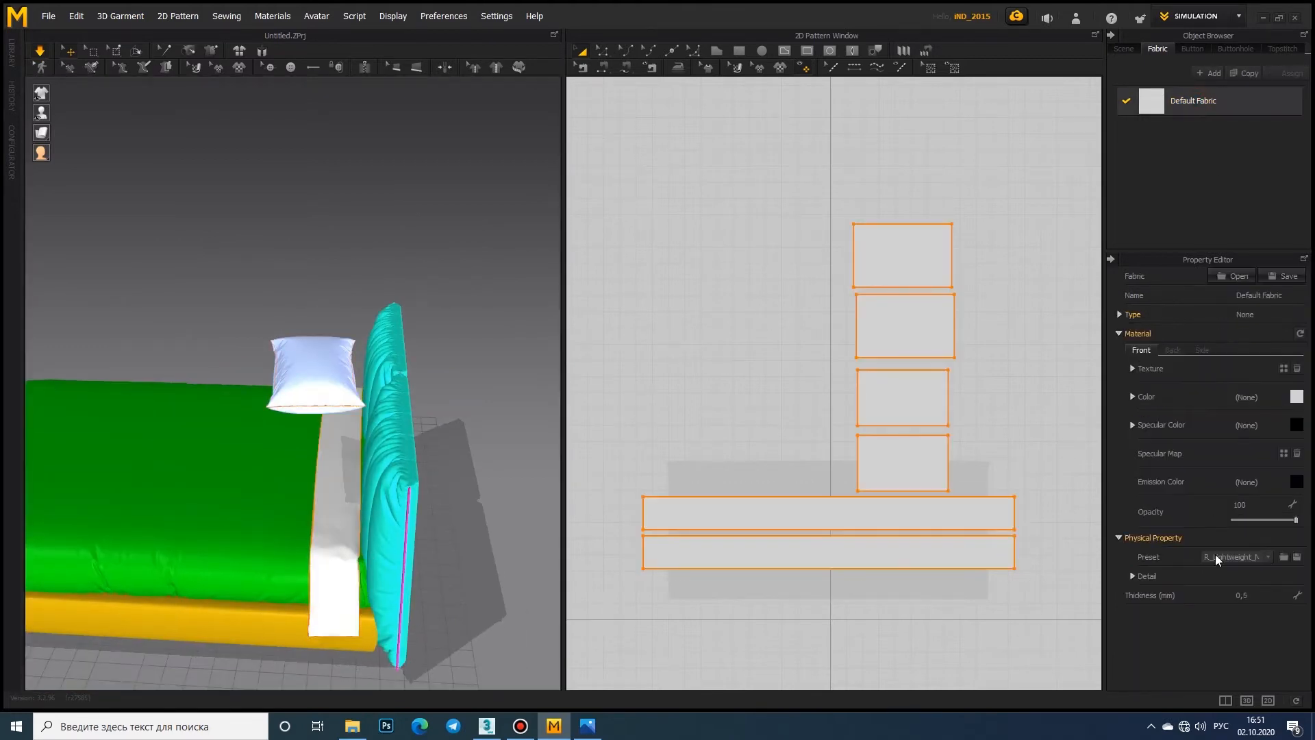
left_click(1269, 556)
left_click(1236, 396)
right_click_drag(373, 534, 379, 376)
scroll(379, 376, "up", 3)
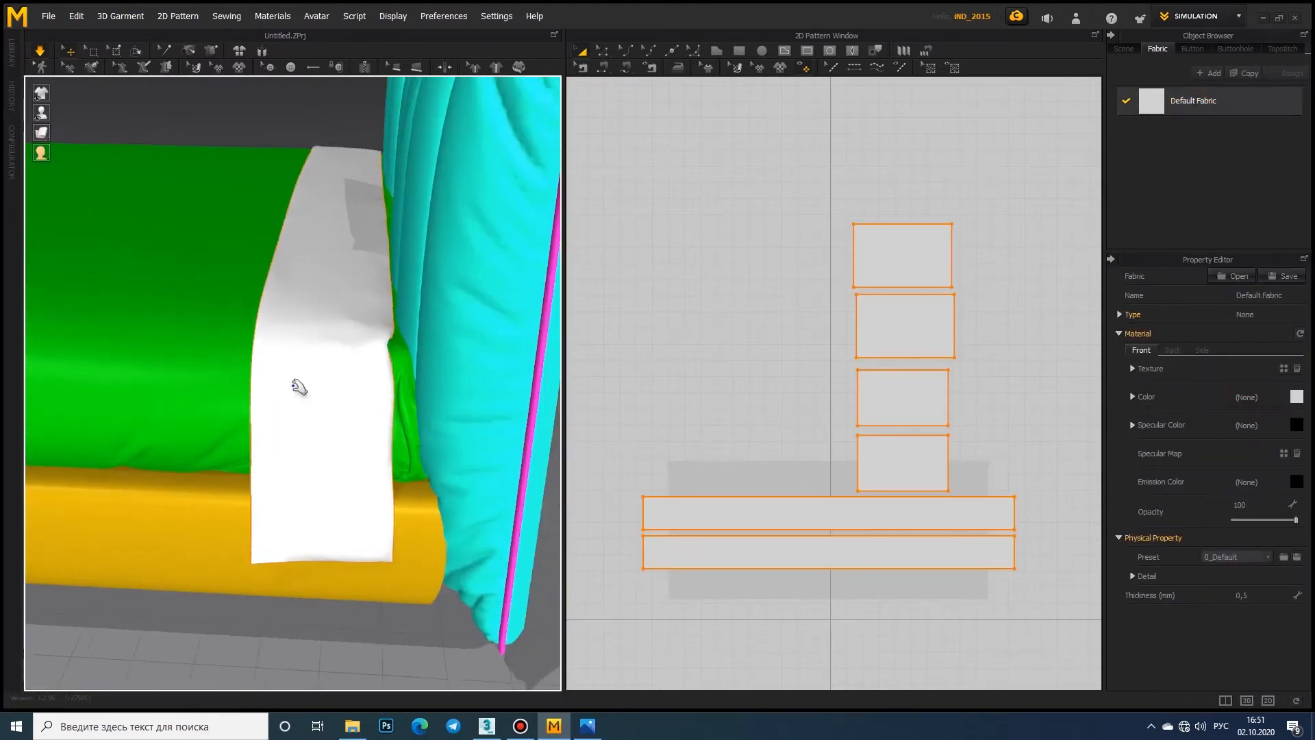
Step: Pull the hanging ends of the draped strip into place on both sides of the bed while simulating
left_click_drag(394, 395, 322, 390)
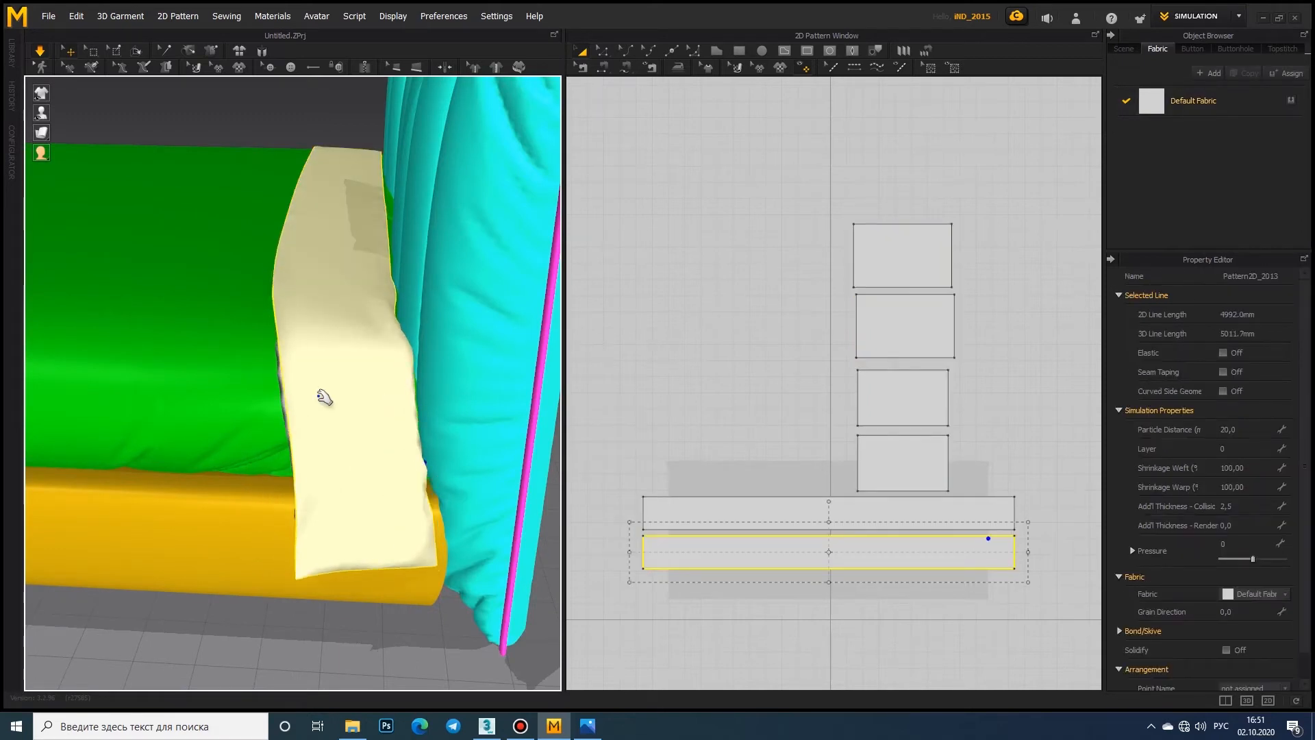
right_click_drag(322, 390, 394, 390)
left_click_drag(382, 436, 356, 417)
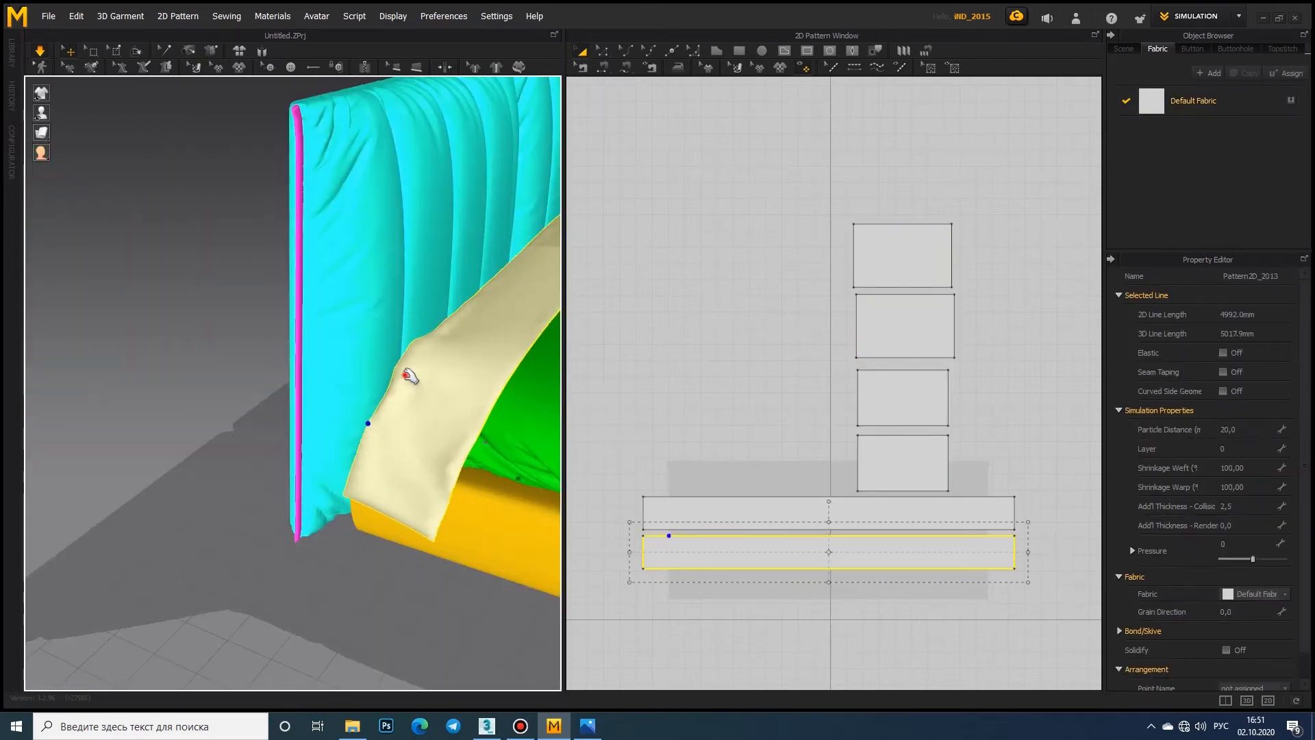
left_click_drag(411, 376, 338, 346)
left_click(40, 51)
middle_click_drag(24, 110, 44, 131)
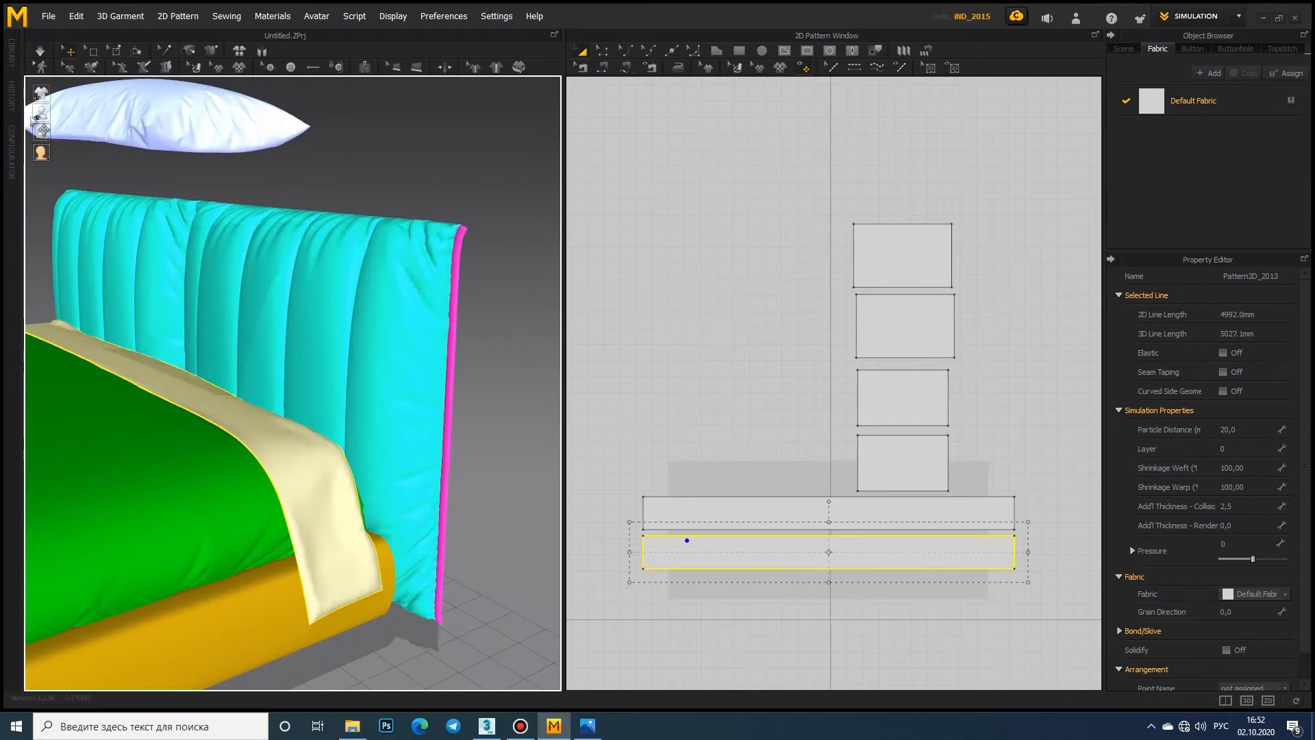
key("space")
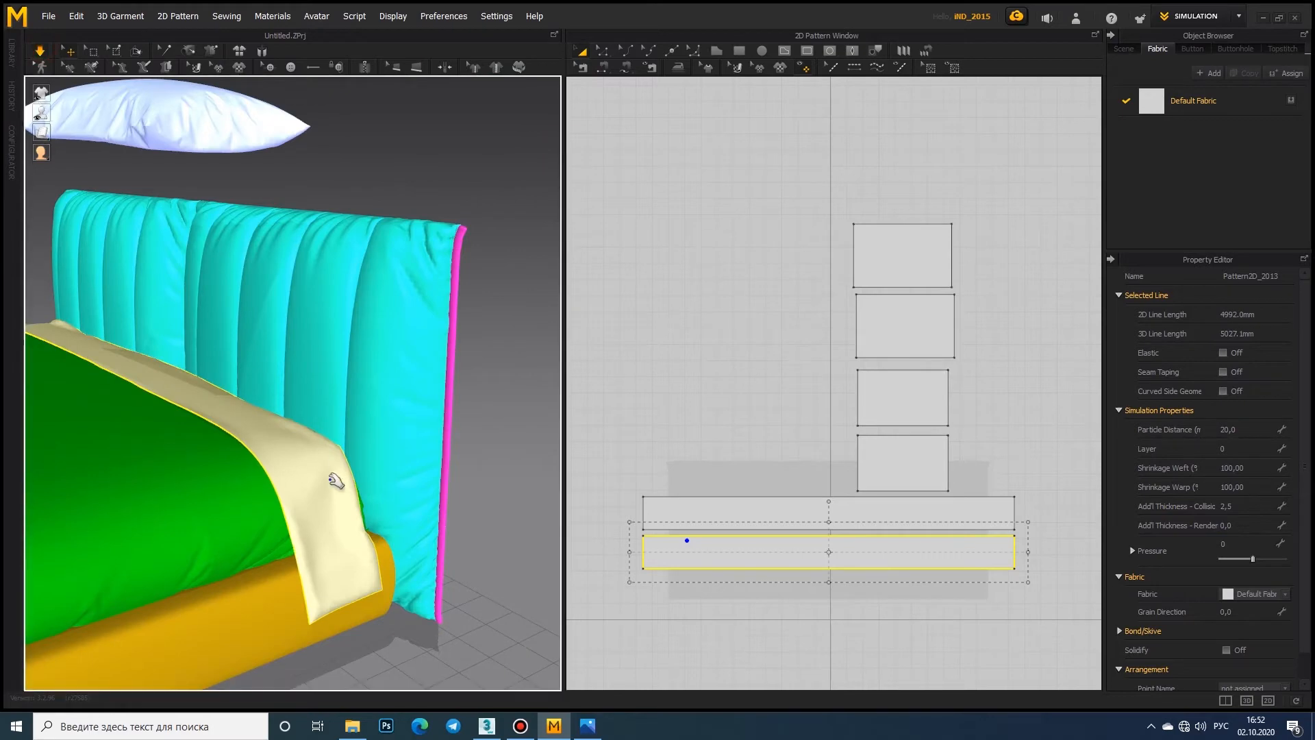
left_click(42, 52)
Step: Freeze the upper long strip pattern
scroll(137, 423, "down", 3)
right_click_drag(138, 422, 244, 447)
middle_click_drag(244, 446, 293, 454)
left_click(702, 511)
right_click(686, 517)
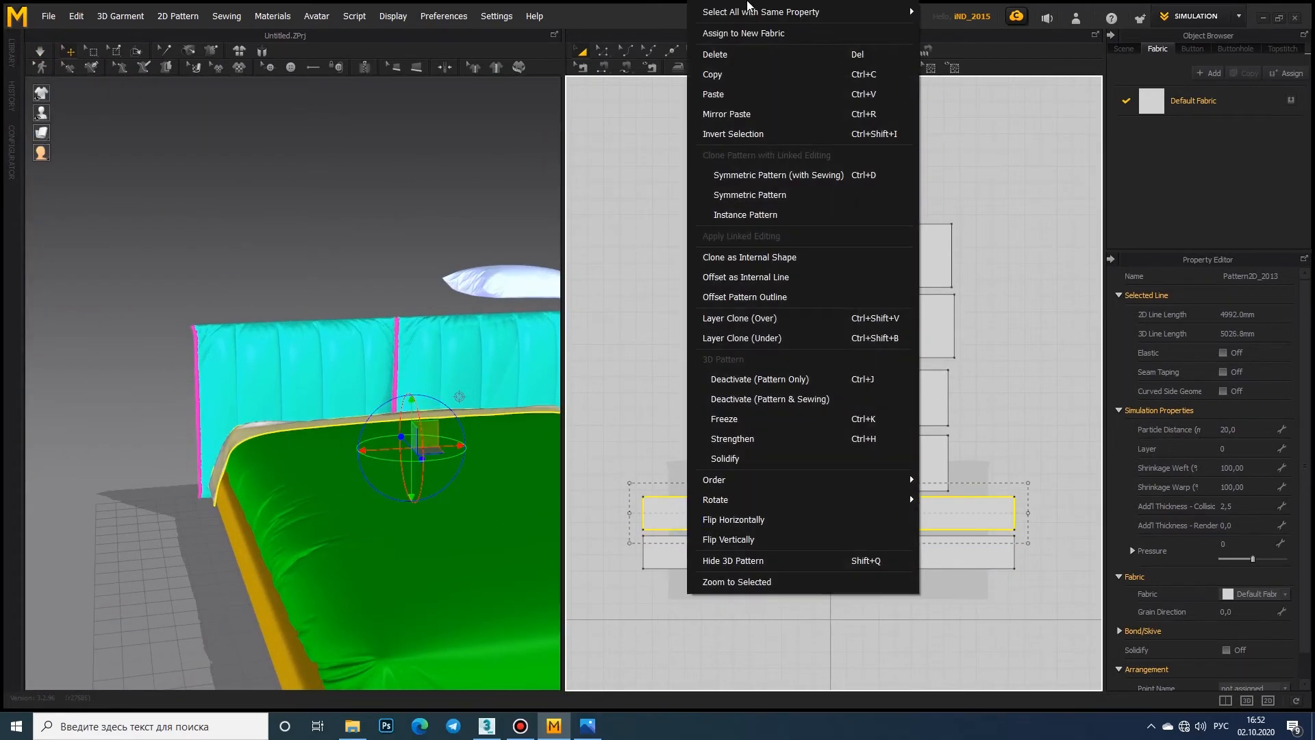
left_click(737, 417)
Step: Set the pressure of the lower long strip to 5 and restart the simulation
scroll(285, 469, "up", 2)
scroll(284, 469, "up", 2)
right_click_drag(284, 469, 352, 473)
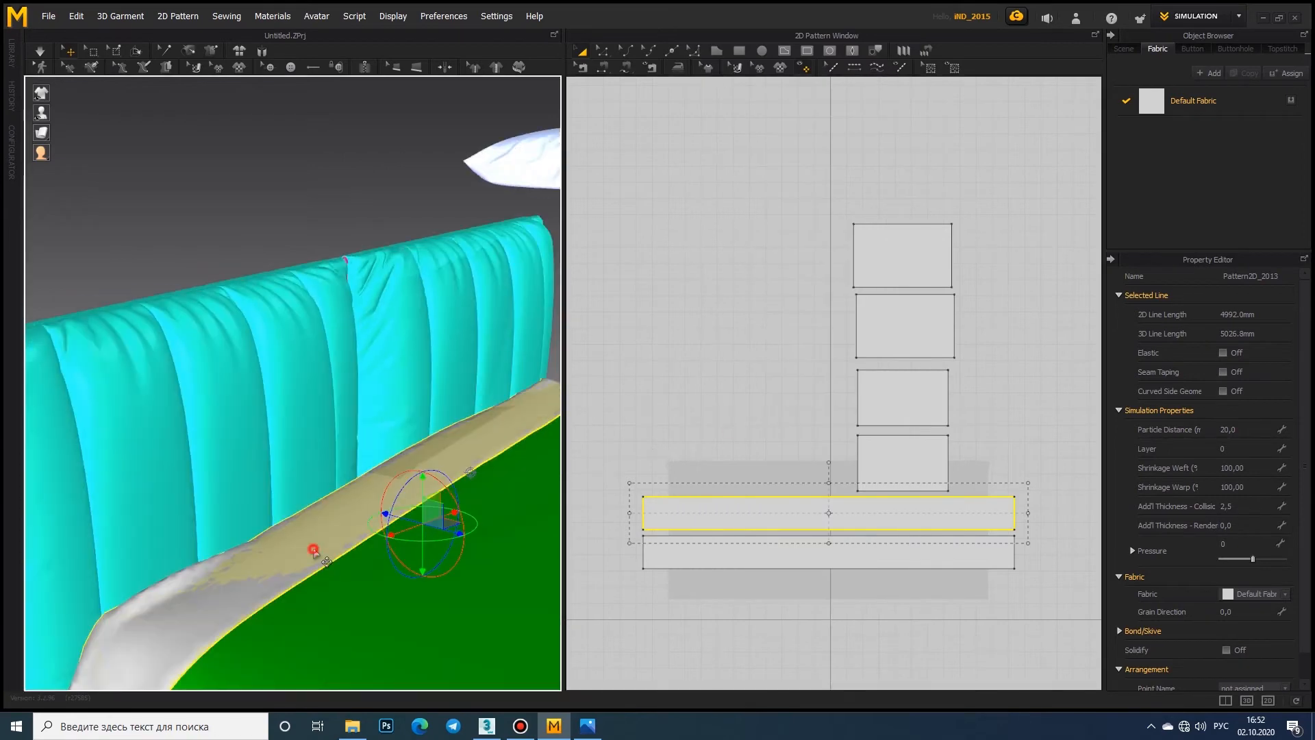
middle_click_drag(352, 473, 329, 332)
left_click(330, 332)
left_click(1248, 543)
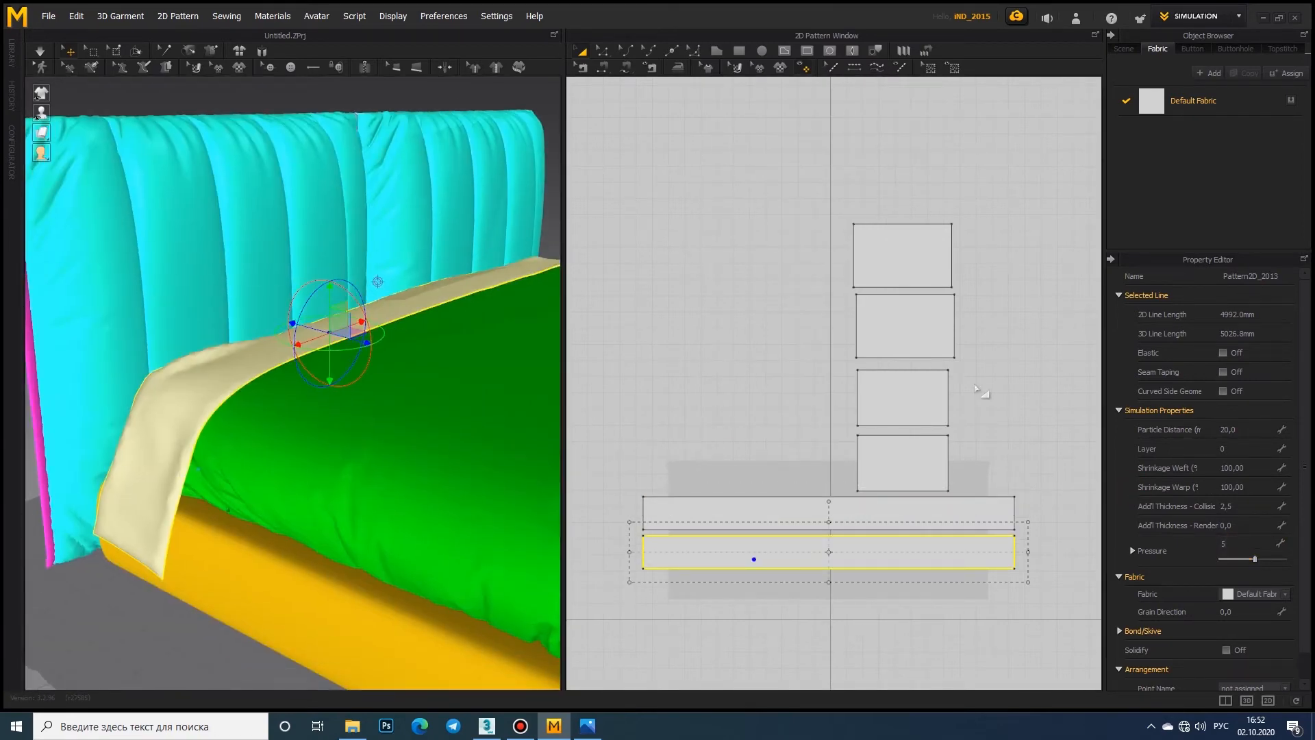
left_click(35, 51)
scroll(210, 243, "down", 3)
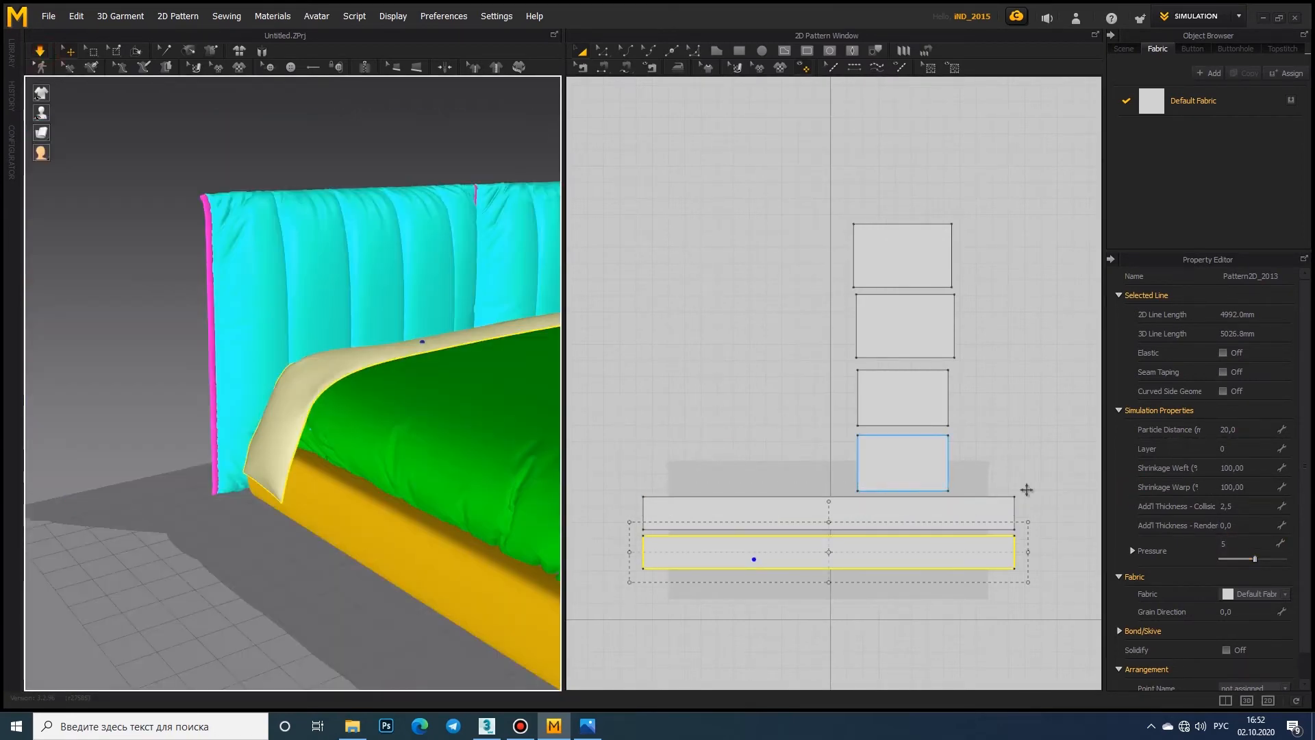
Step: Set the lower strip's weft and warp shrinkage to 110
left_click(1245, 468)
type("1")
key("Return")
Step: Choose a different physical property preset for the Default Fabric
scroll(335, 391, "down", 3)
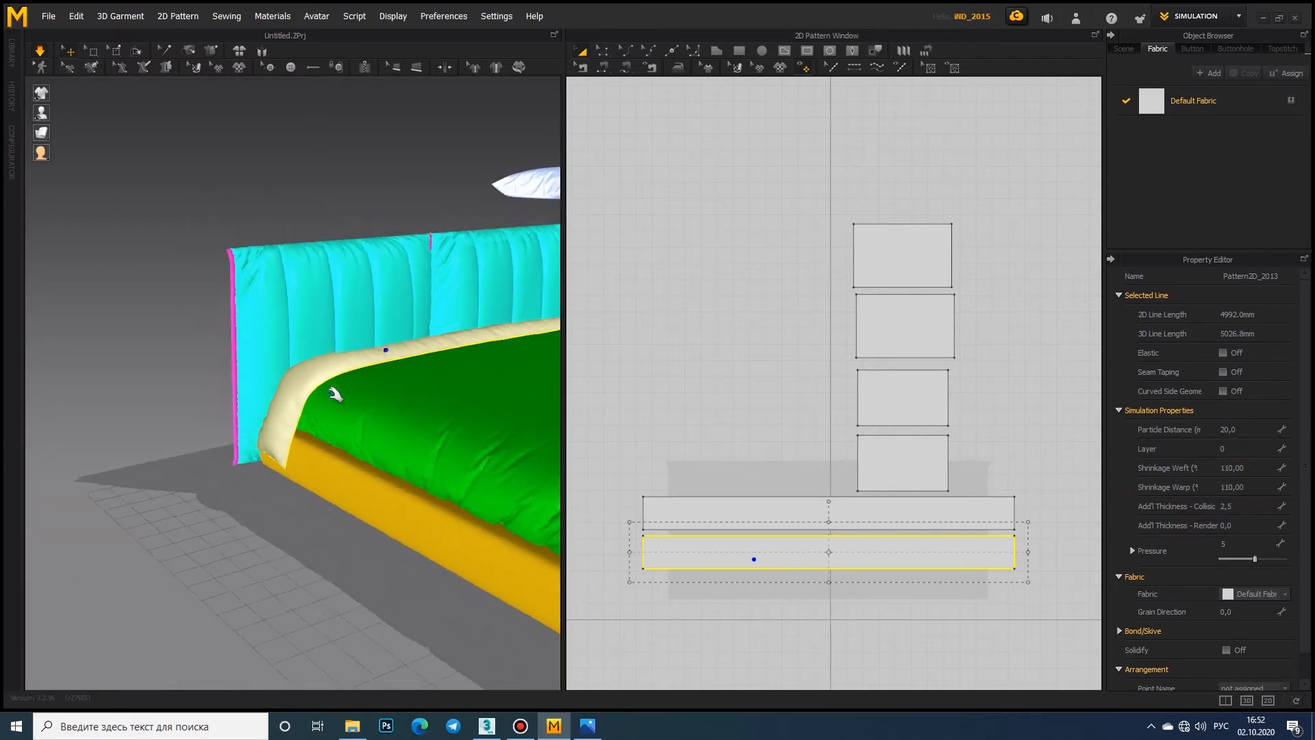
middle_click_drag(338, 393, 185, 425)
left_click(1200, 96)
left_click(1252, 556)
left_click(1262, 630)
Step: Set the lower strip's particle distance to 5 and simulate its finer folds
left_click(721, 564)
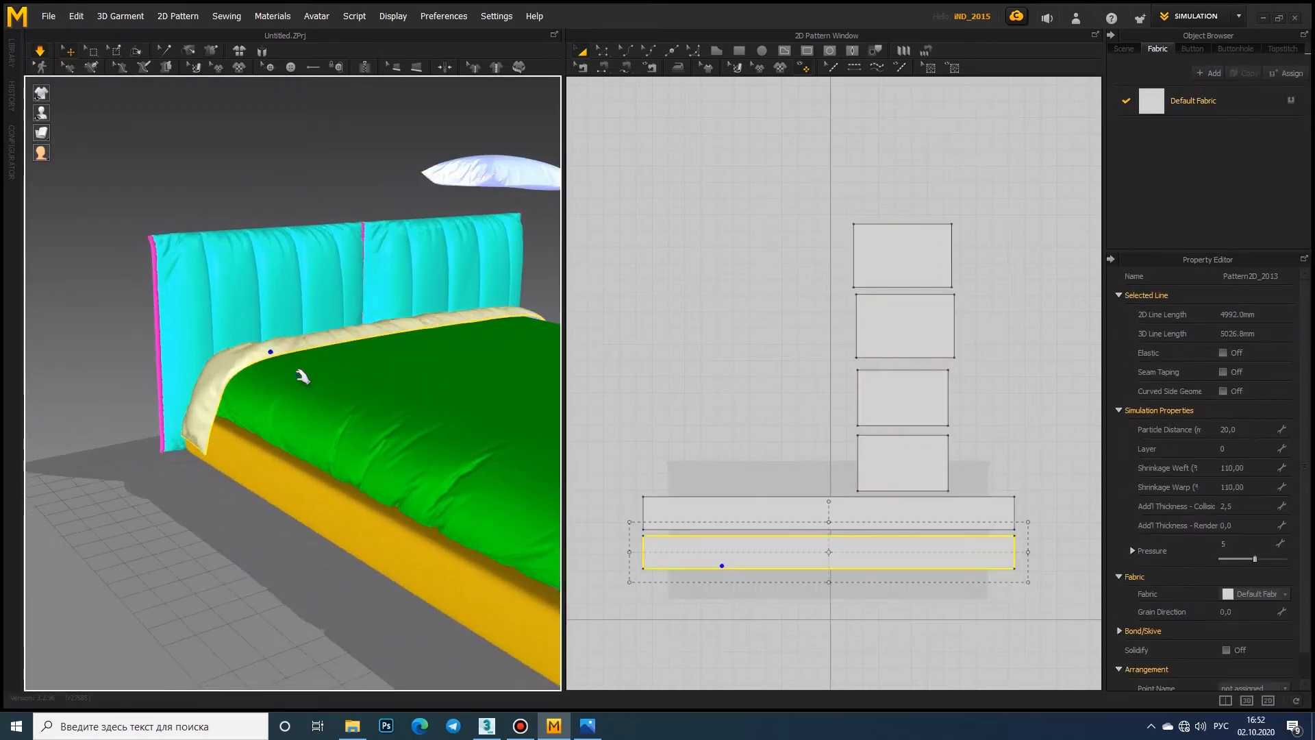
left_click(1246, 429)
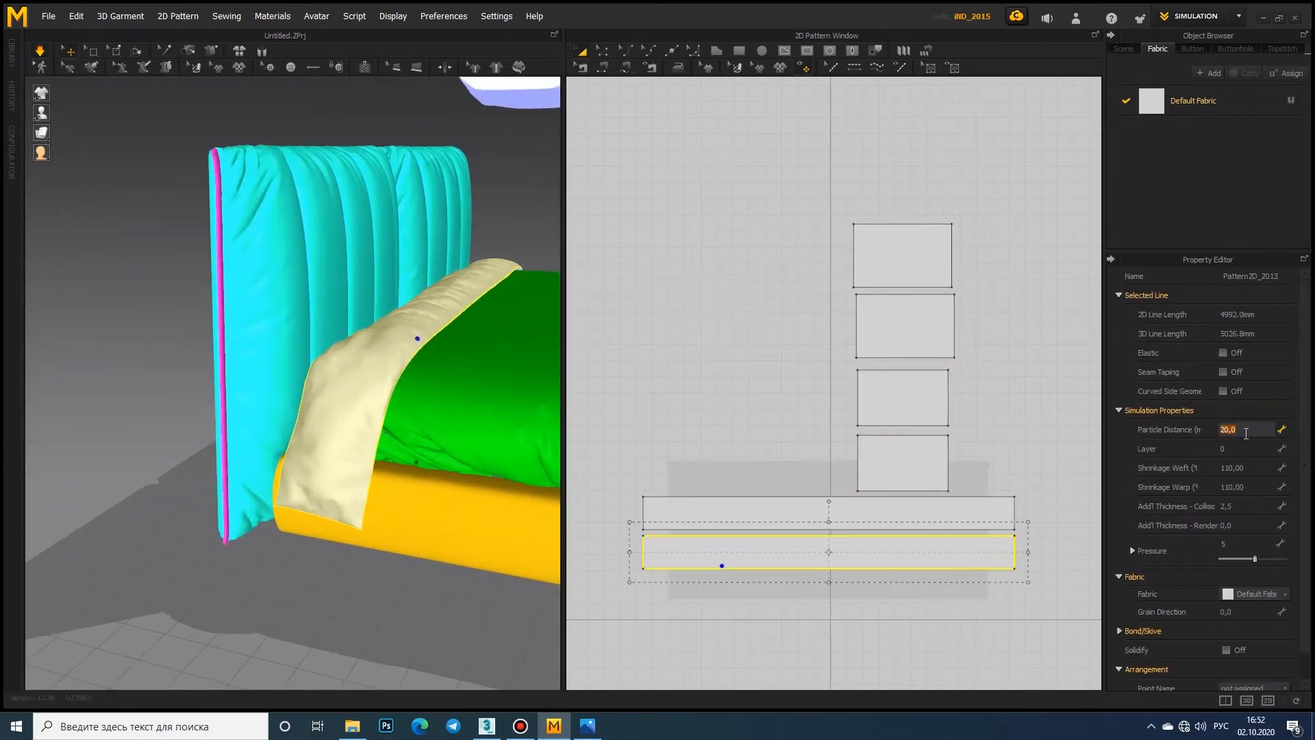
left_click(41, 49)
middle_click_drag(296, 298, 356, 284)
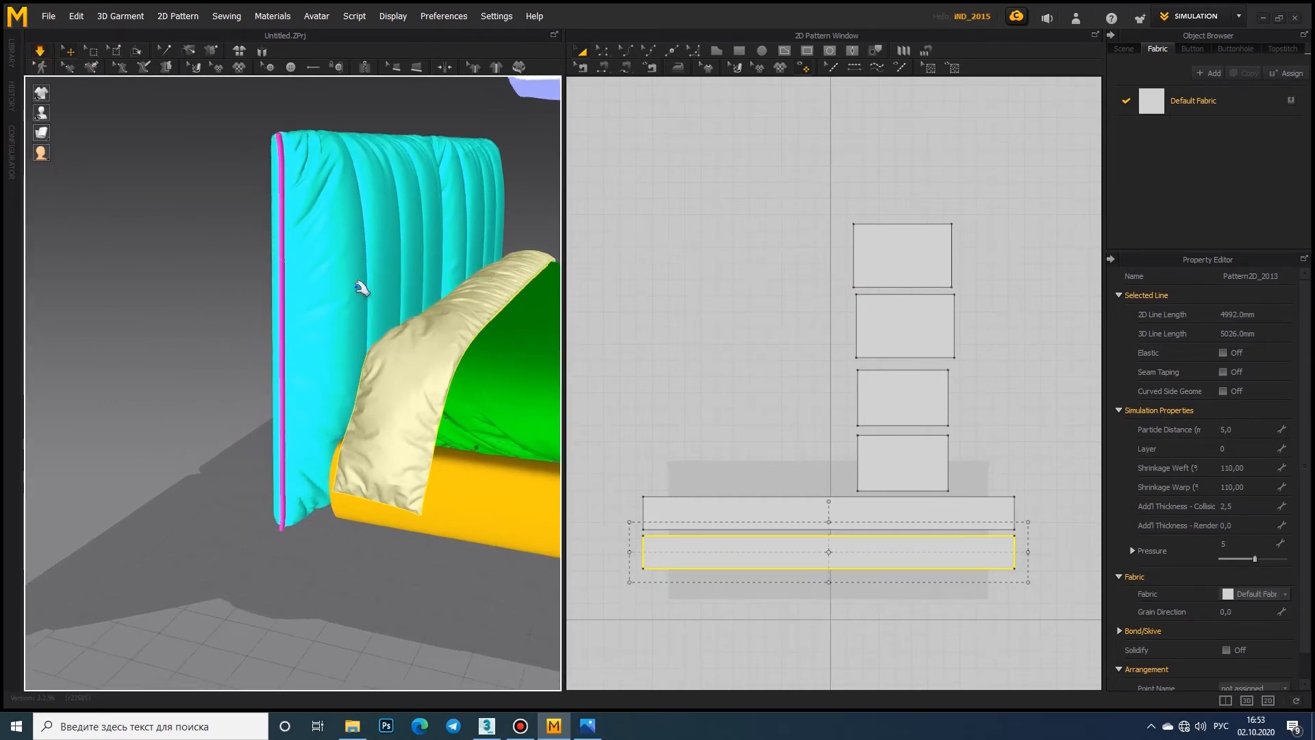
key("space")
Step: Open the upper long strip's particle distance for editing and bring up the strip's pattern options
left_click(948, 508)
left_click(1241, 428)
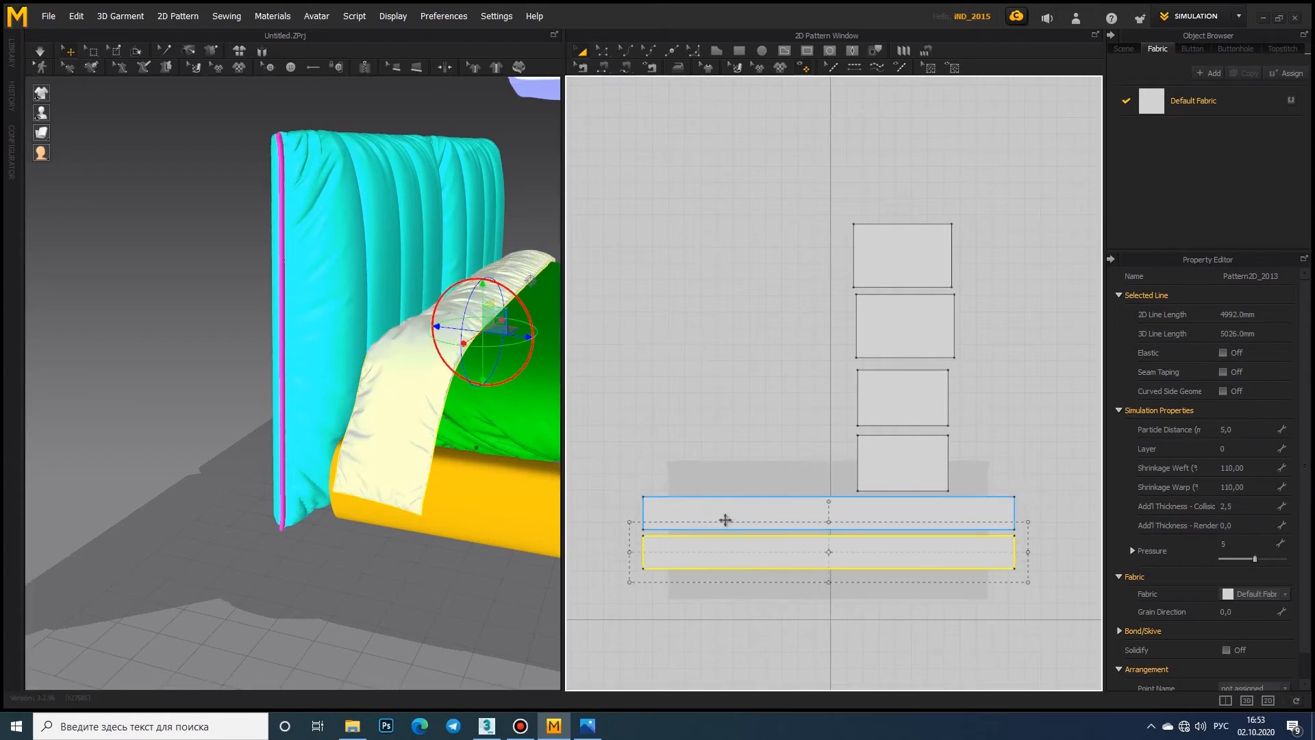
right_click(725, 517)
Step: Delete the four smaller pillow patterns directly above the long strips
left_click(763, 401)
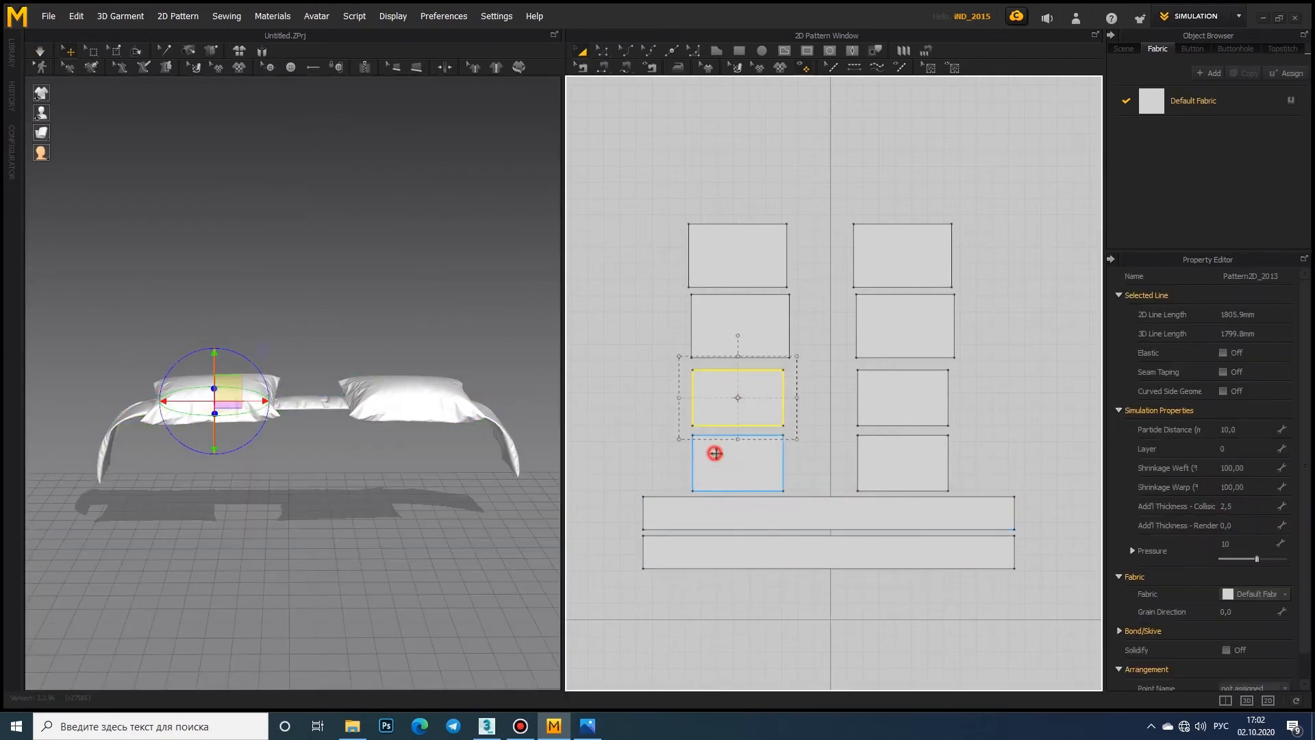
left_click(715, 452, "shift")
left_click(887, 457, "shift")
left_click(907, 399, "shift")
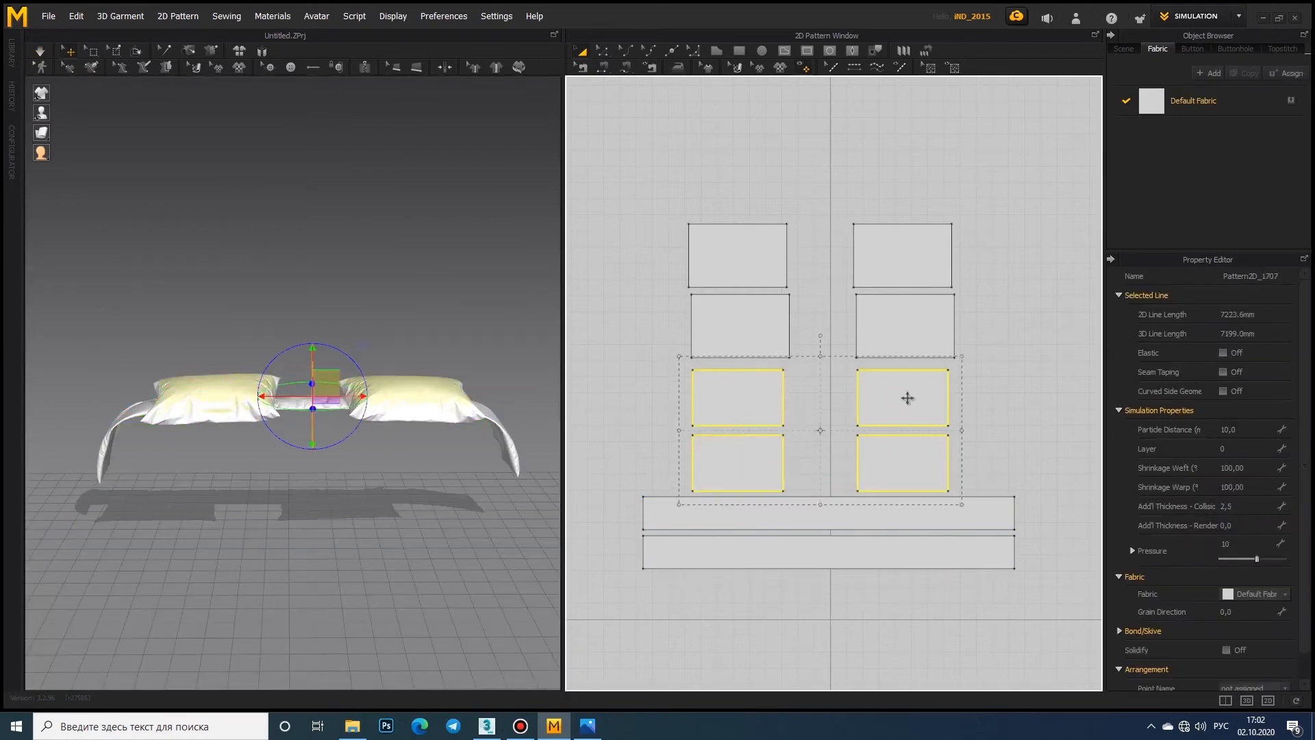
key("Delete")
scroll(313, 495, "down", 1)
right_click_drag(313, 496, 418, 496)
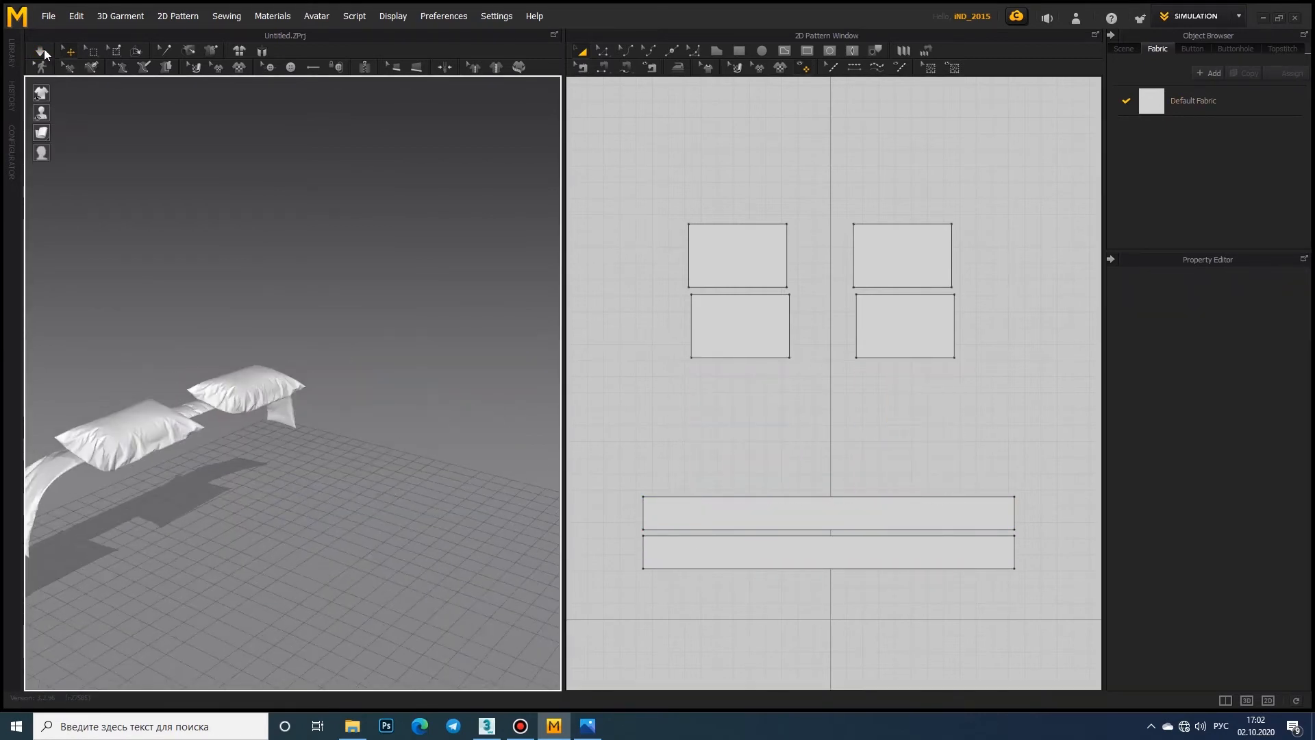
Step: Export the simulated garment with the two pillows and the draped strip
left_click(48, 16)
mouse_move(103, 206)
left_click(185, 201)
left_click(699, 666)
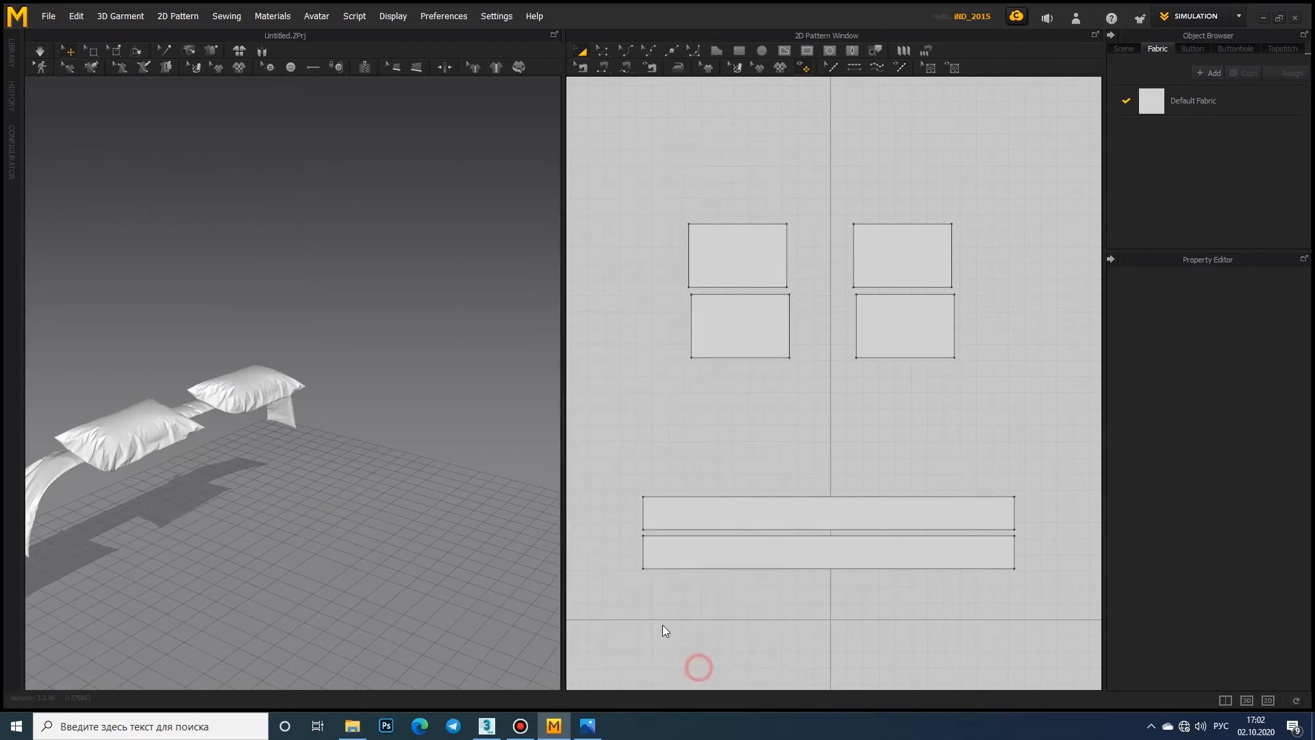
Step: Reset the patterns to their flat 3D arrangement and export the flattened garment
left_click(239, 50)
left_click(76, 16)
mouse_move(47, 16)
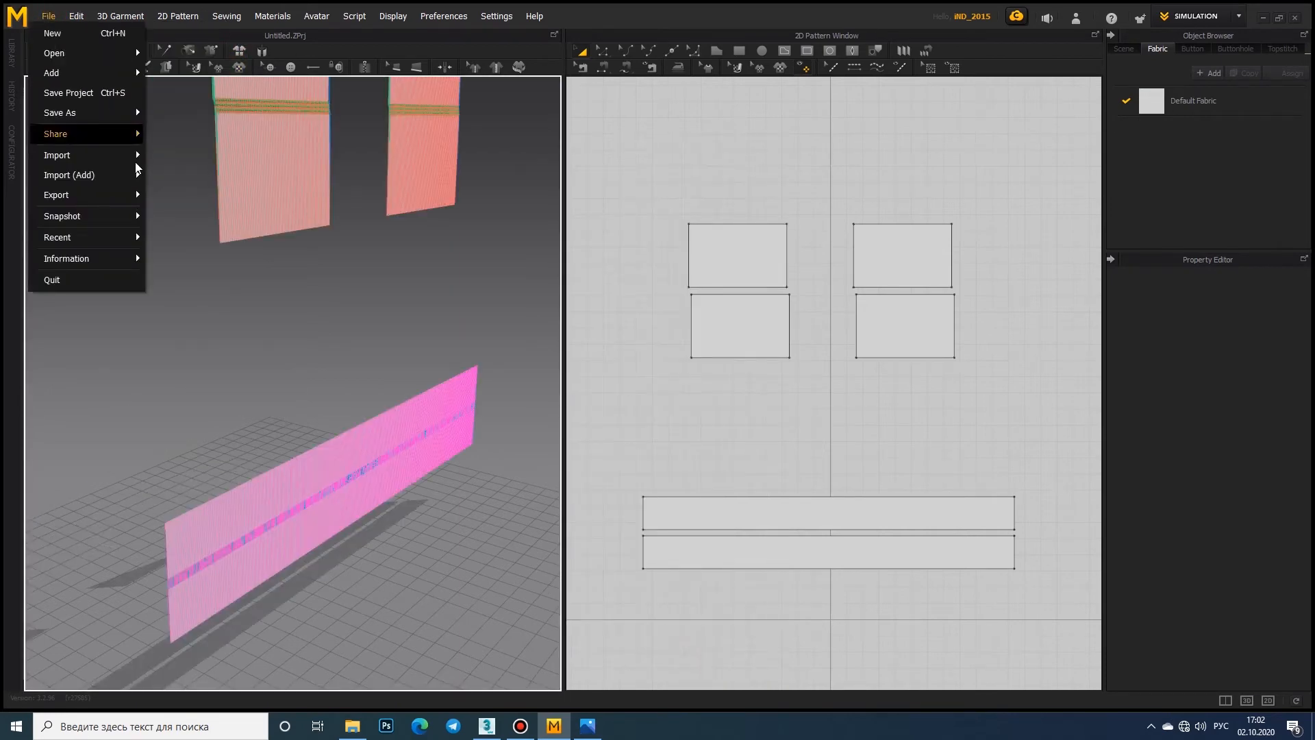
left_click(162, 202)
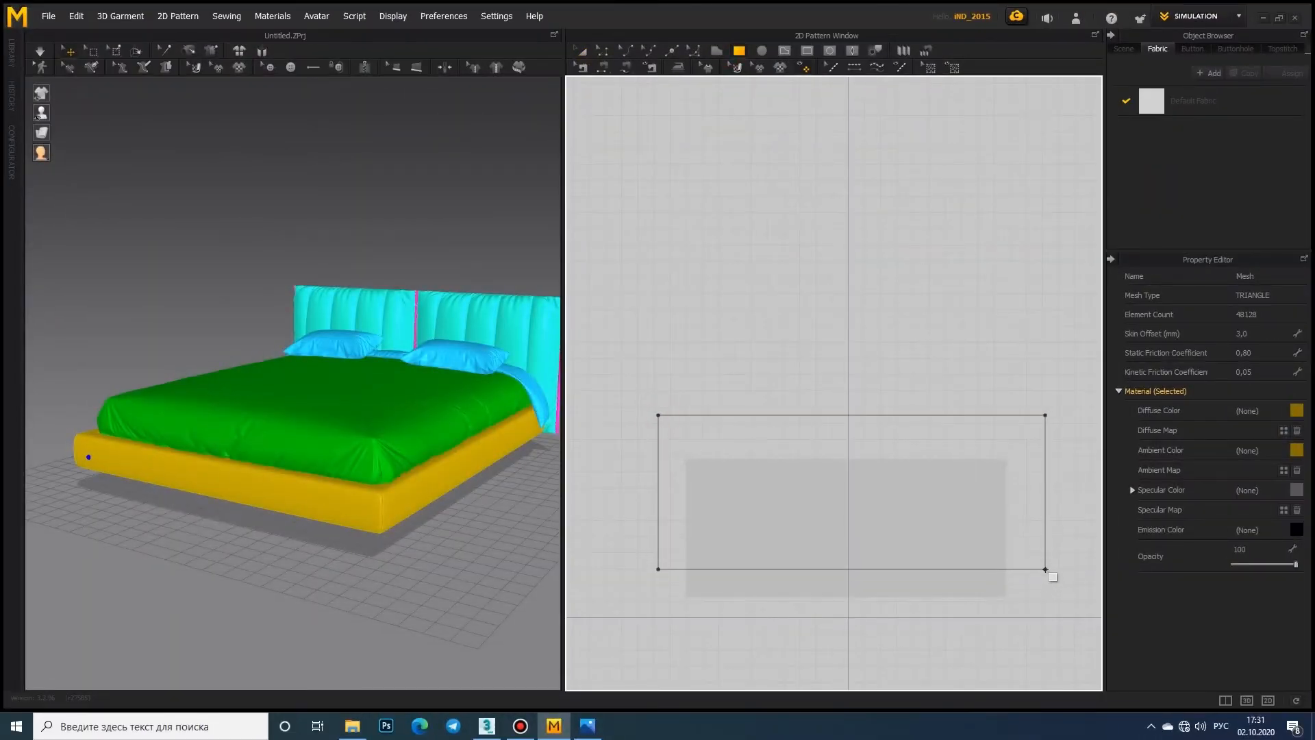
Step: Draw a rectangular blanket panel about 2356 mm wide and paste a copy of it directly above
left_click(1008, 552)
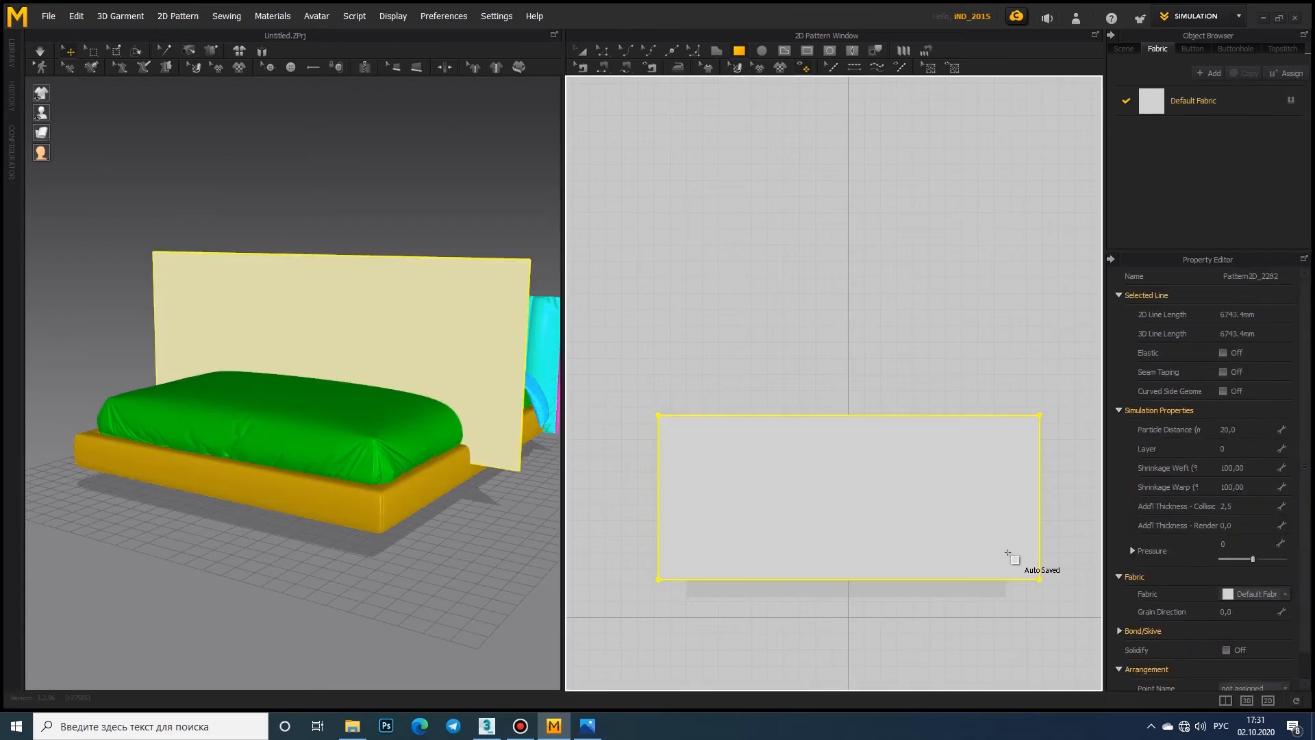
key("ctrl+v")
left_click(849, 314)
Step: Raise the original blanket panel above the mattress and move its copy level and parallel beside it
scroll(388, 411, "up", 2)
left_click(381, 402)
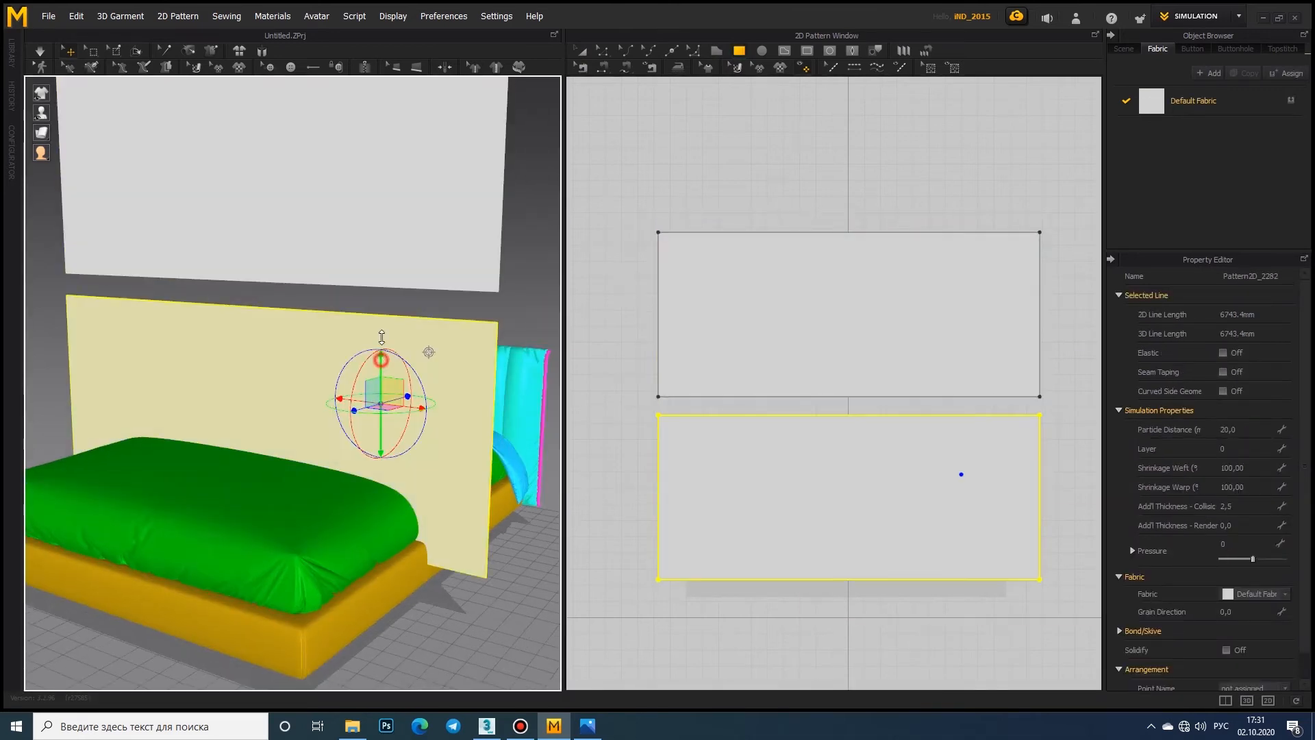
left_click_drag(381, 358, 382, 307)
right_click_drag(381, 307, 312, 449)
middle_click_drag(311, 449, 276, 503)
left_click(181, 347)
left_click_drag(164, 322, 184, 280)
left_click_drag(169, 353, 197, 437)
mouse_move(196, 436)
right_mouse_down()
mouse_move(47, 452)
mouse_move(258, 382)
mouse_move(195, 418)
right_mouse_up()
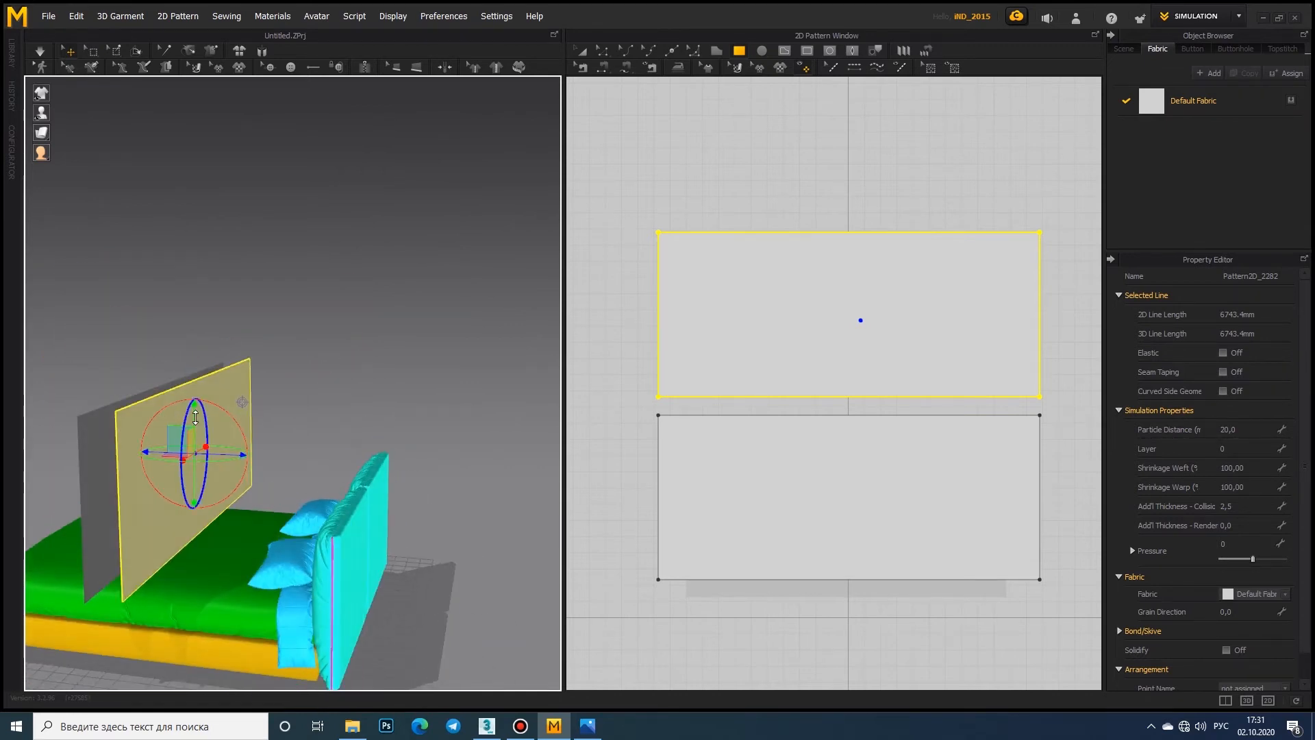
Step: Sew the two blanket panels together along their short sides and their adjoining long edges
left_click(103, 445)
left_click(603, 66)
left_click(658, 370)
left_click(658, 438)
left_click(691, 396)
left_click(691, 415)
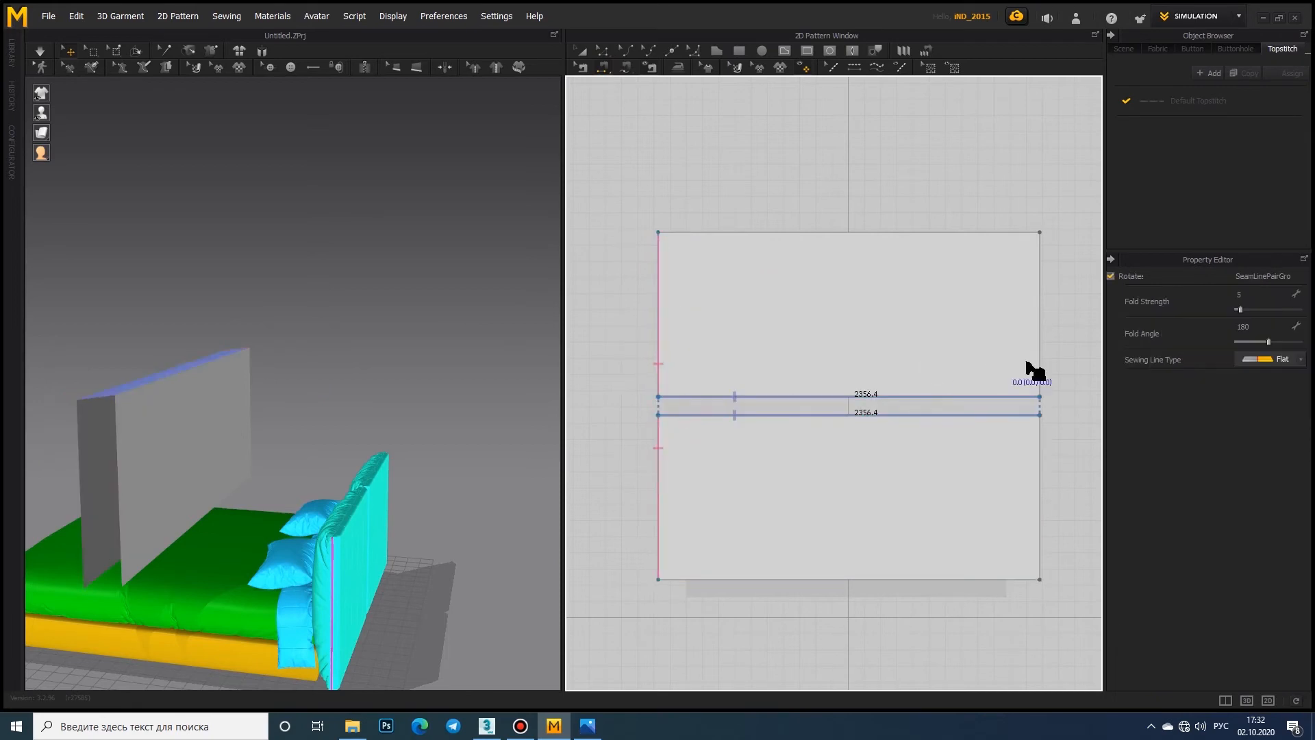
Step: Select both blanket panels and rotate them to lie horizontally above the mattress
left_click(581, 52)
left_click(729, 322)
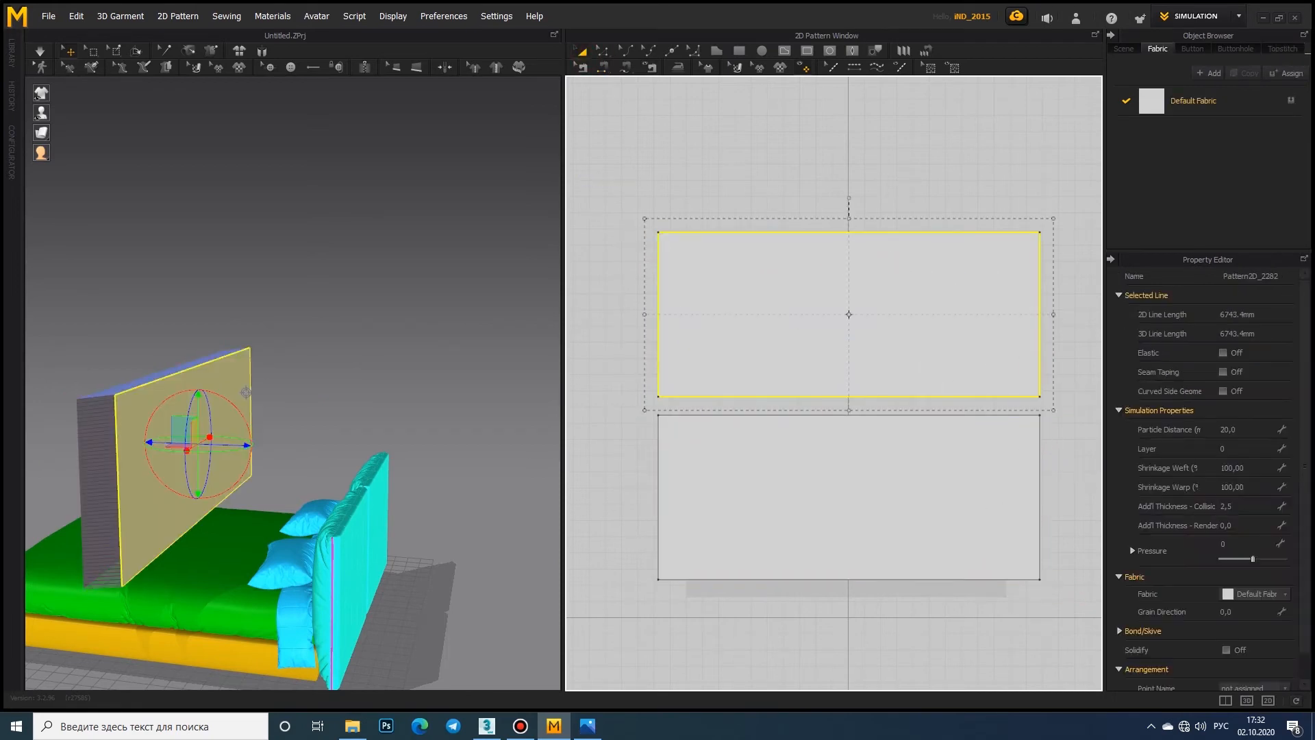
left_click(725, 490, "shift")
left_click_drag(227, 416, 116, 334)
right_click_drag(226, 397, 434, 391)
Step: Apply the 0_Default physical preset to the Default Fabric and pull the simulated blanket toward the foot of the bed
left_click(1193, 101)
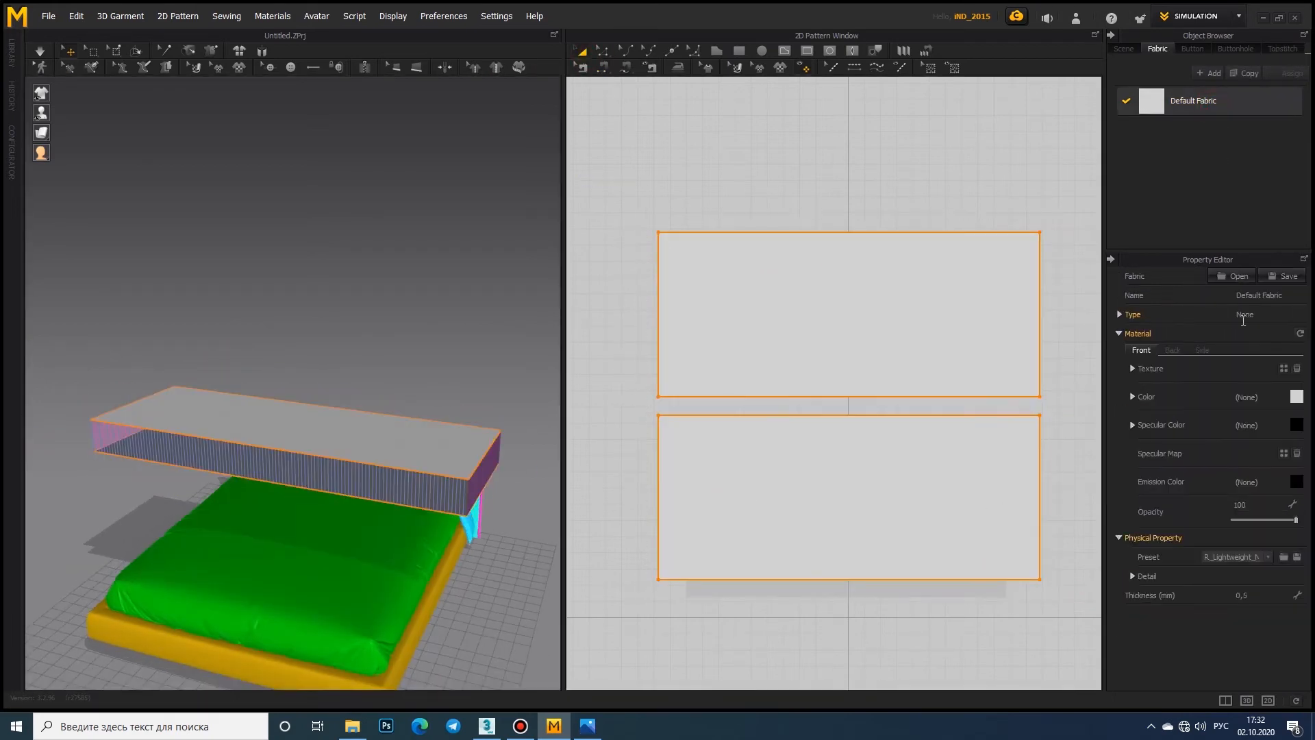
left_click(1267, 557)
left_click(1230, 389)
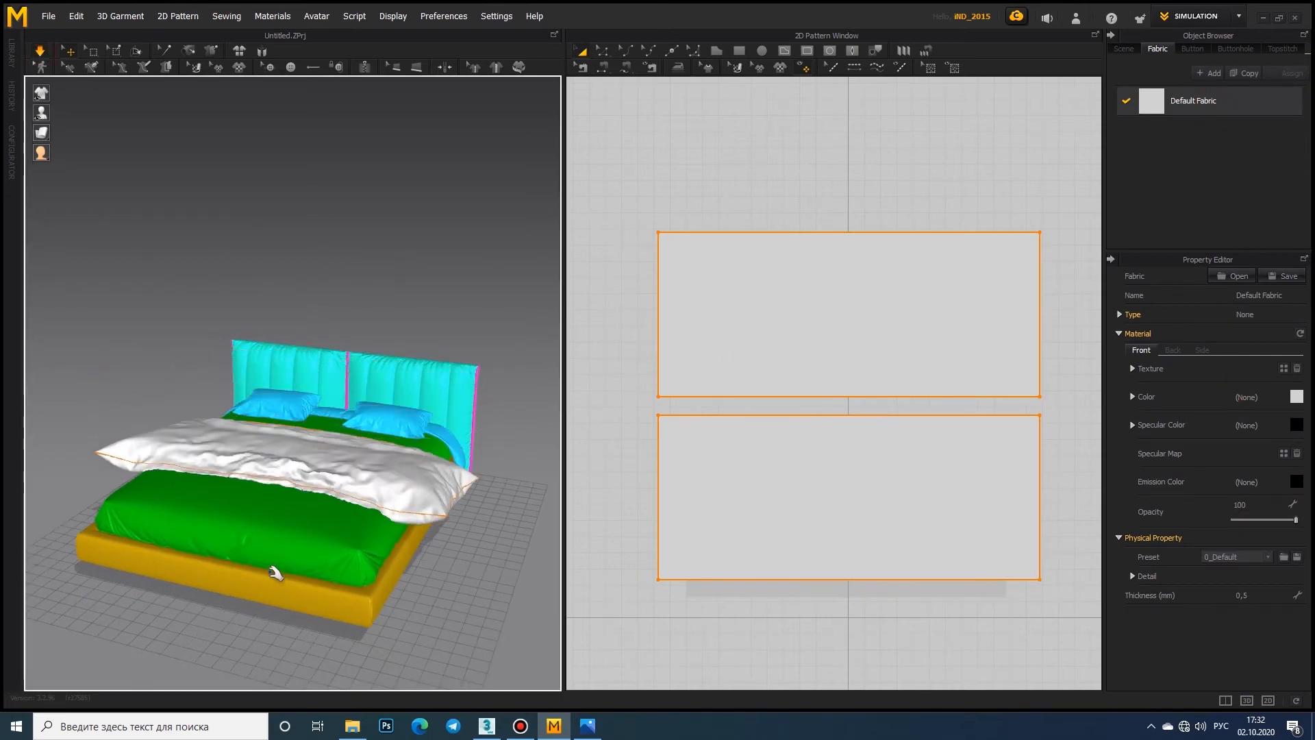
right_click_drag(275, 572, 140, 575)
left_click_drag(216, 472, 85, 479)
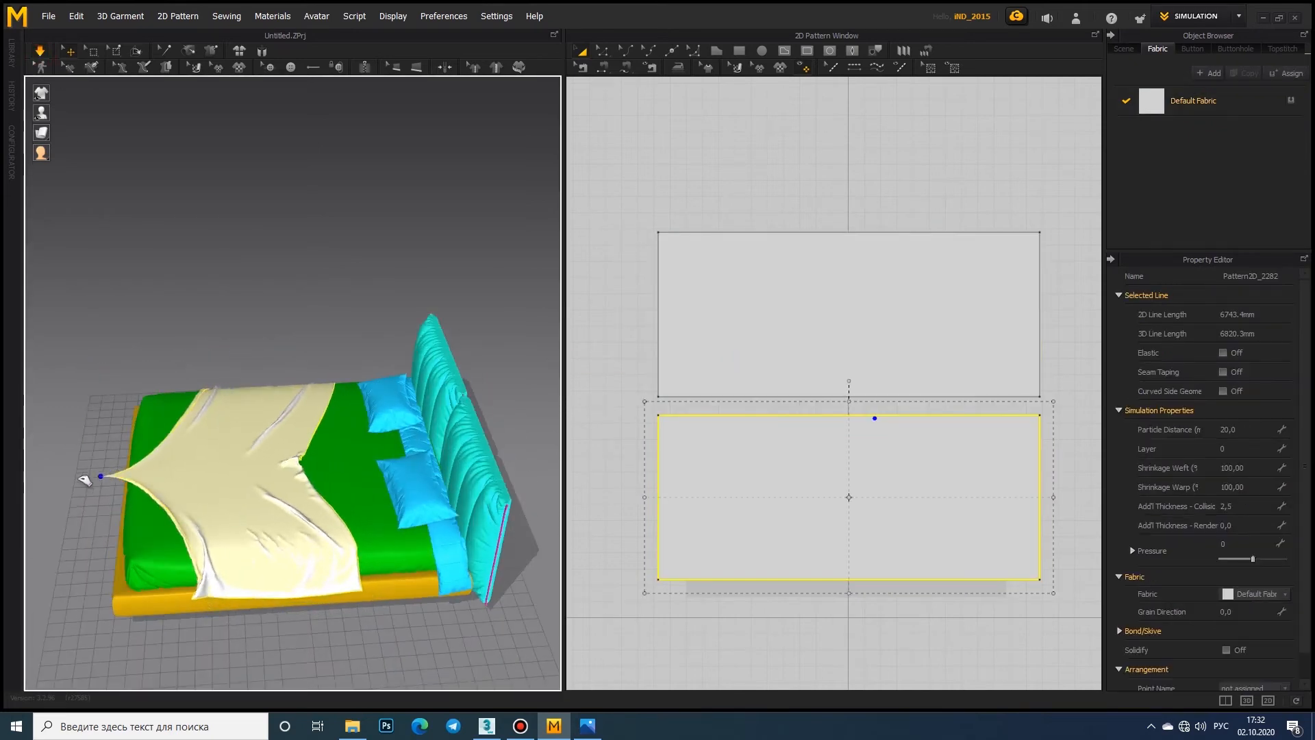
Step: Set the weft shrinkage of both blanket panels to 120 and open their warp shrinkage for editing
left_click(851, 340, "shift")
left_click(1247, 467)
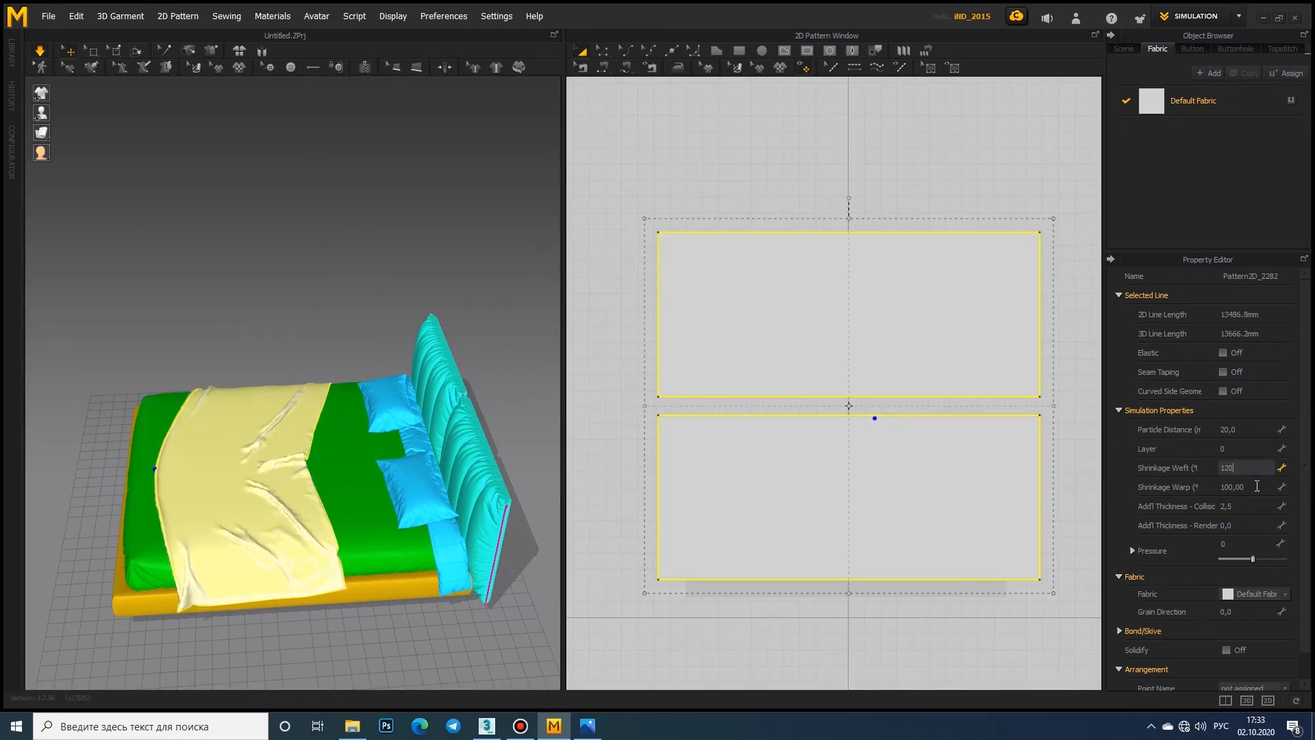
type("120")
key("Return")
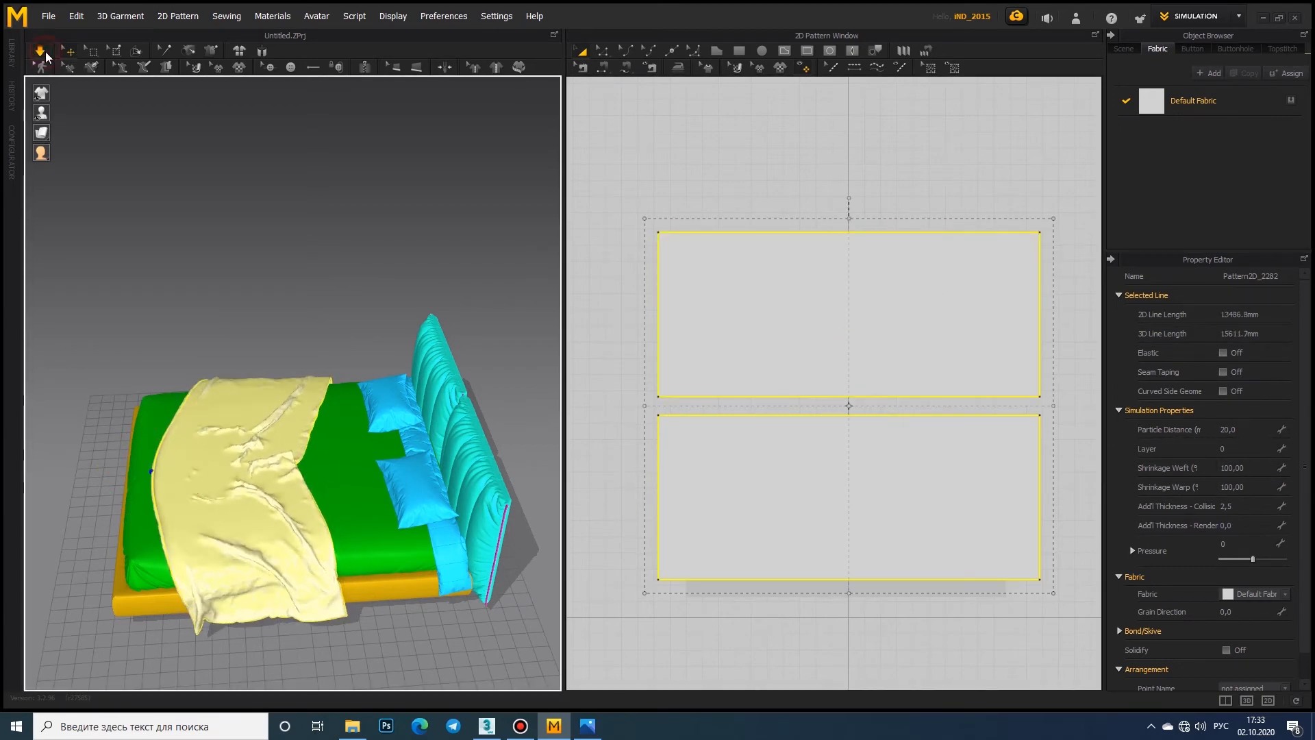
left_click(1232, 487)
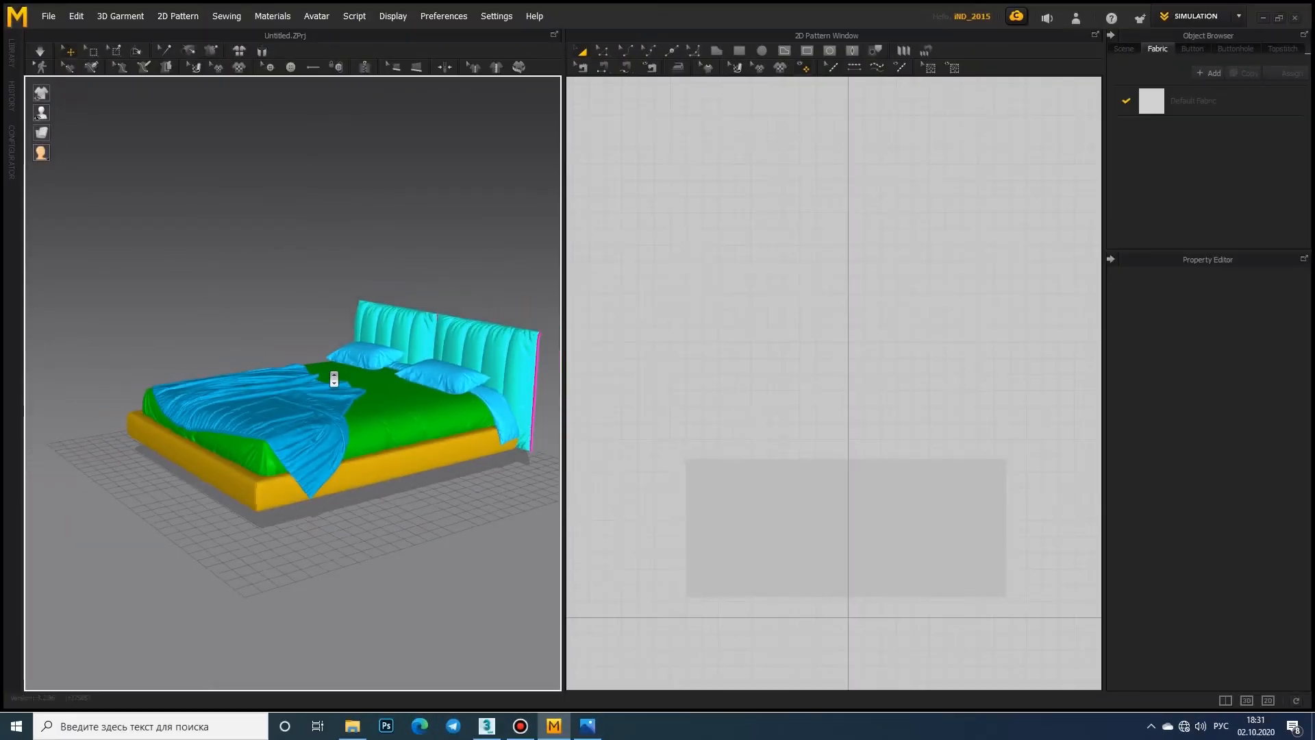
Step: Draw a rectangular cushion panel about 396 by 338 mm above the bed
scroll(334, 379, "up", 3)
middle_click_drag(334, 379, 253, 417)
right_click_drag(252, 417, 560, 416)
left_click(739, 51)
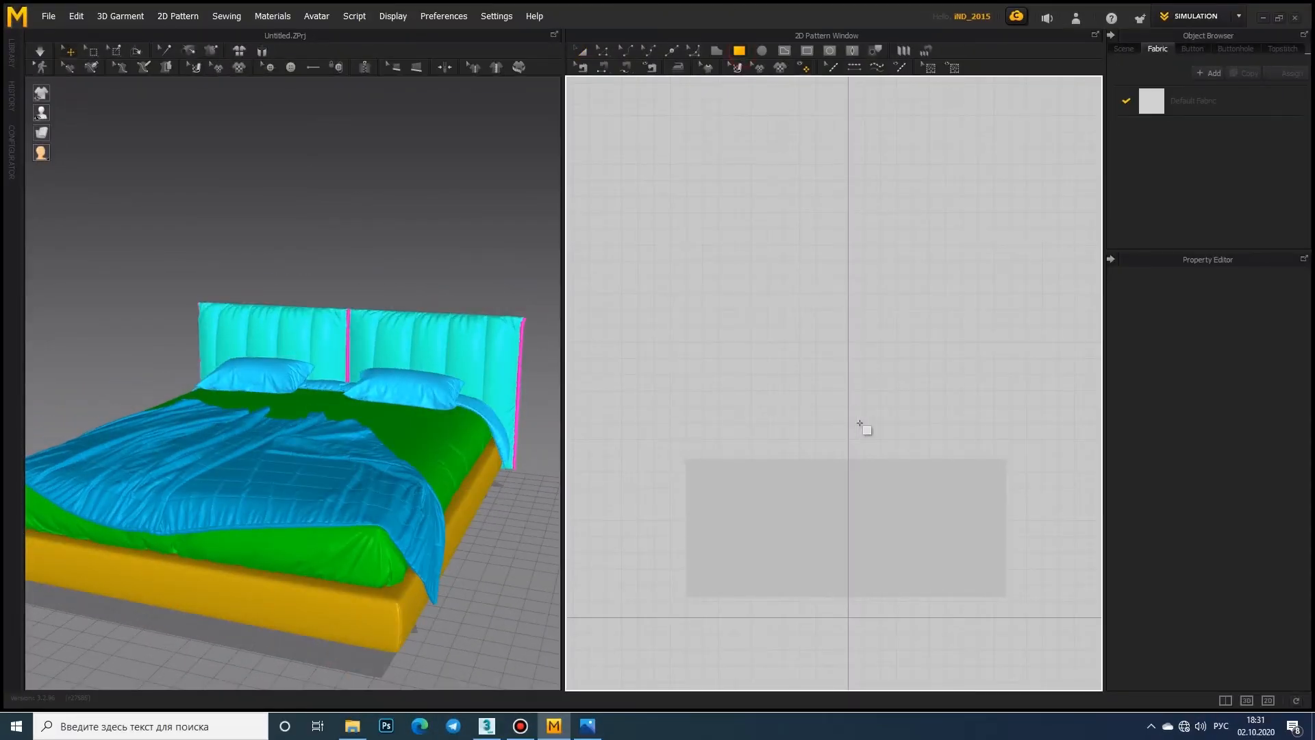
scroll(860, 428, "up", 3)
left_click_drag(783, 273, 843, 334)
left_click_drag(930, 398, 929, 398)
Step: Paste a copy of the cushion panel above it and move the copy parallel behind the original in 3D
key("ctrl+c")
key("ctrl+v")
left_click(856, 180)
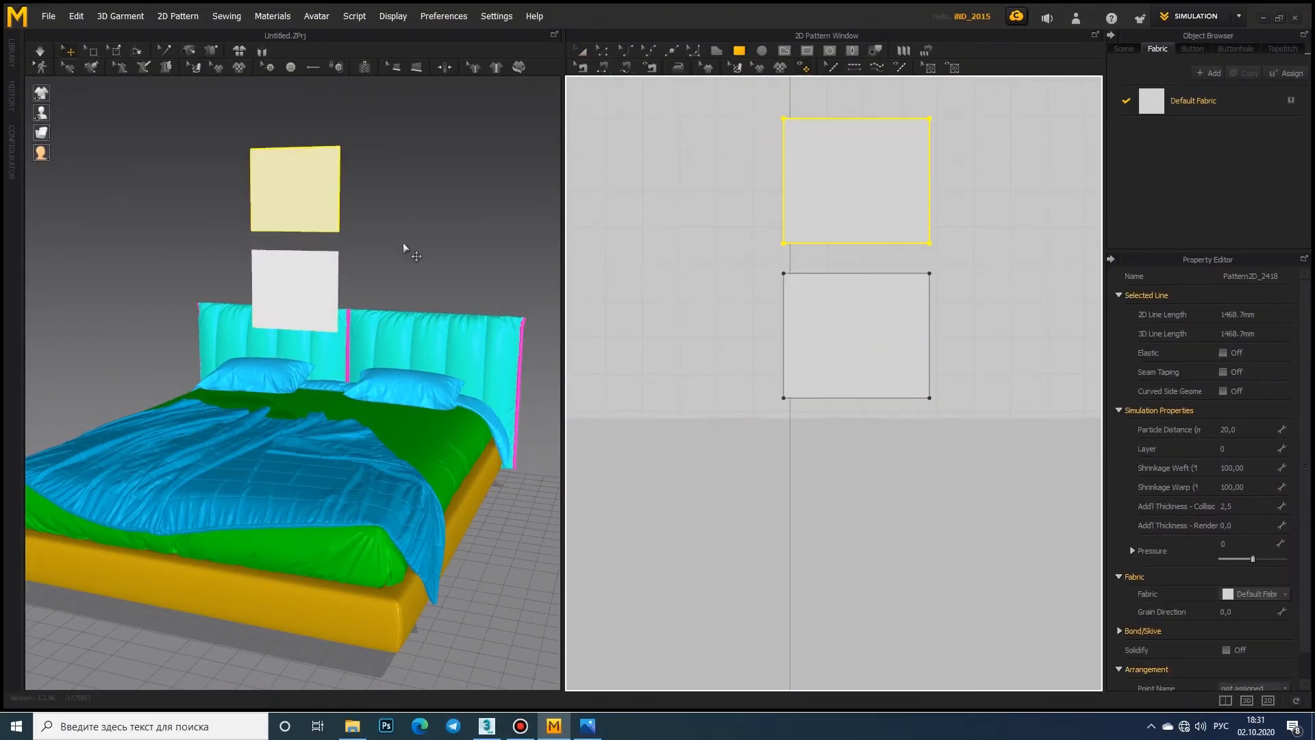
right_click_drag(402, 247, 196, 304)
middle_click_drag(218, 347, 259, 345)
scroll(259, 346, "up", 2)
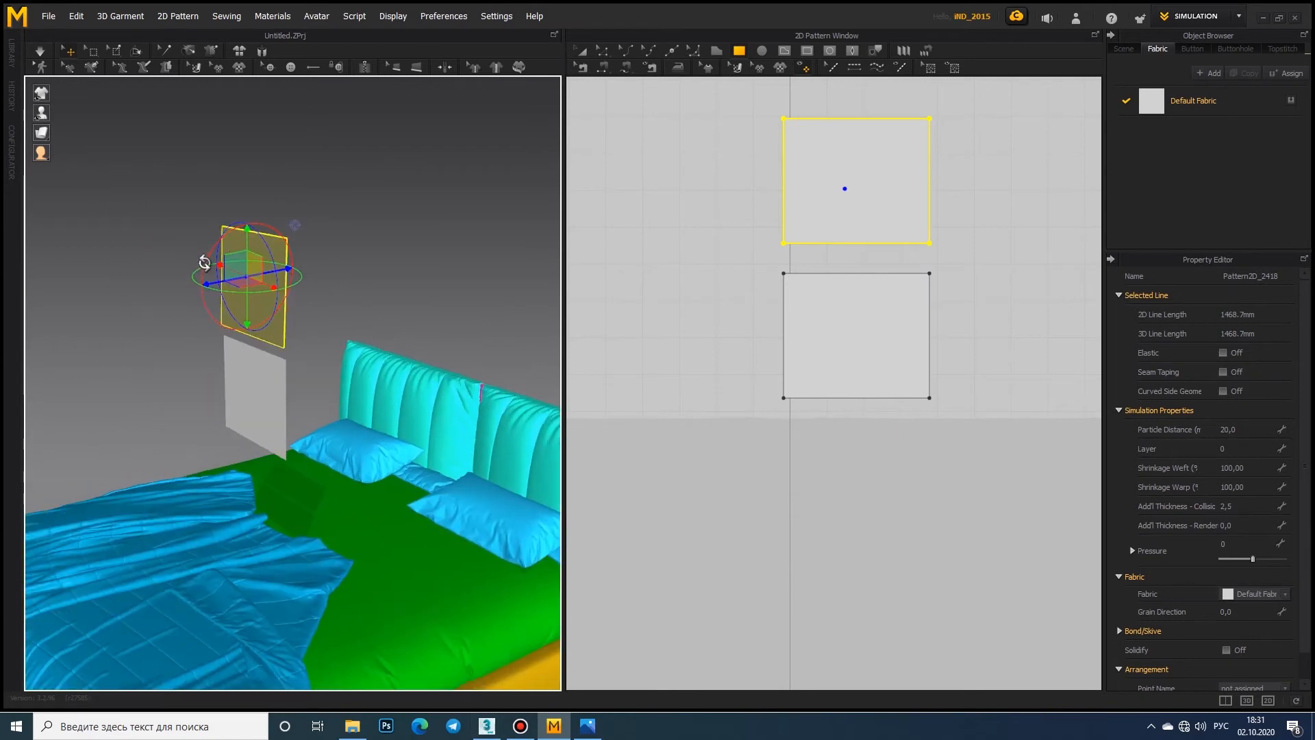
left_click_drag(253, 237, 320, 372)
Step: Sew the two cushion panels together along their four matching edges and simulate the seams closed
left_click(603, 67)
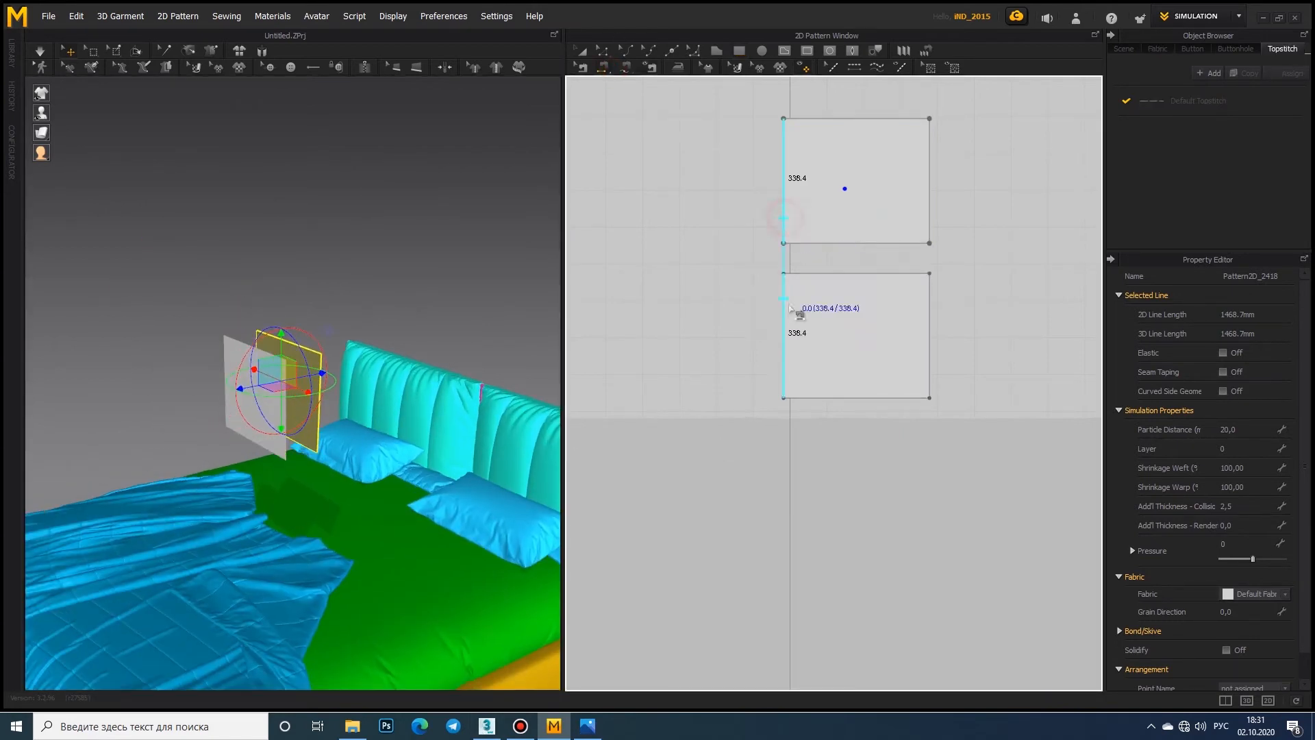
left_click(790, 305)
left_click(815, 272)
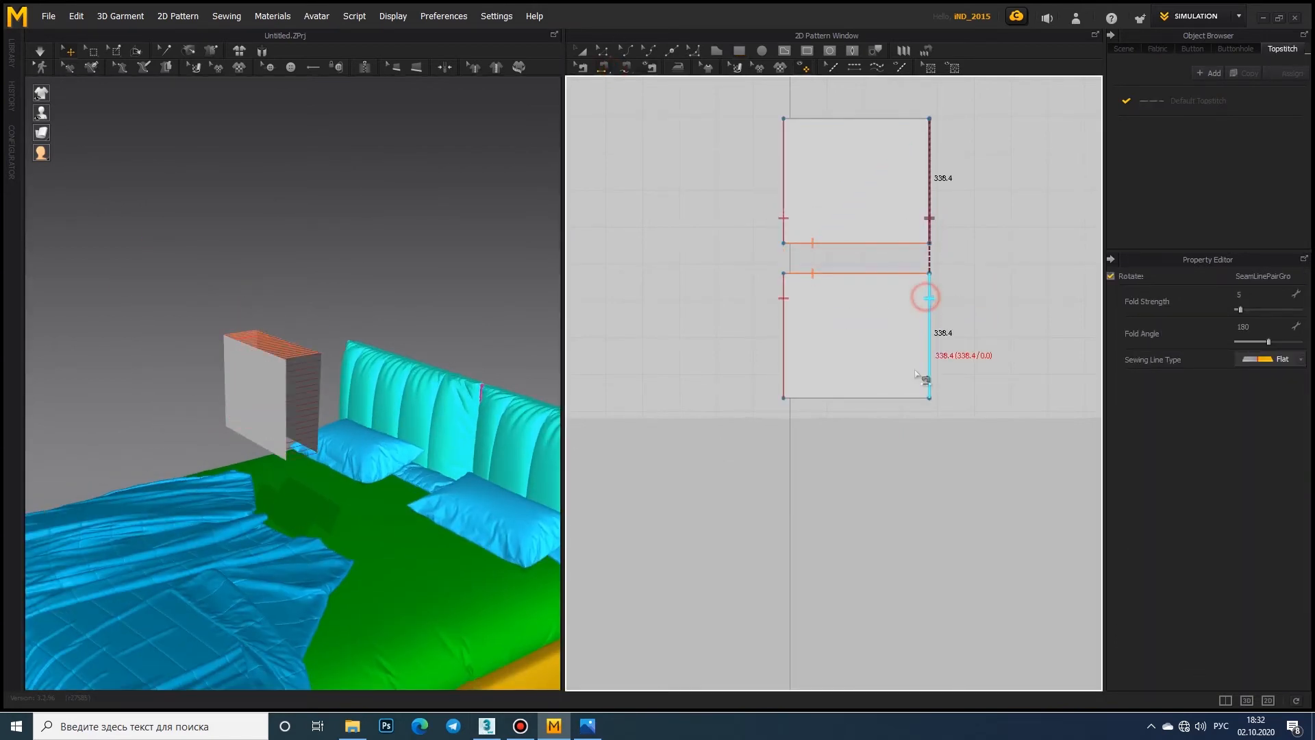
left_click(40, 52)
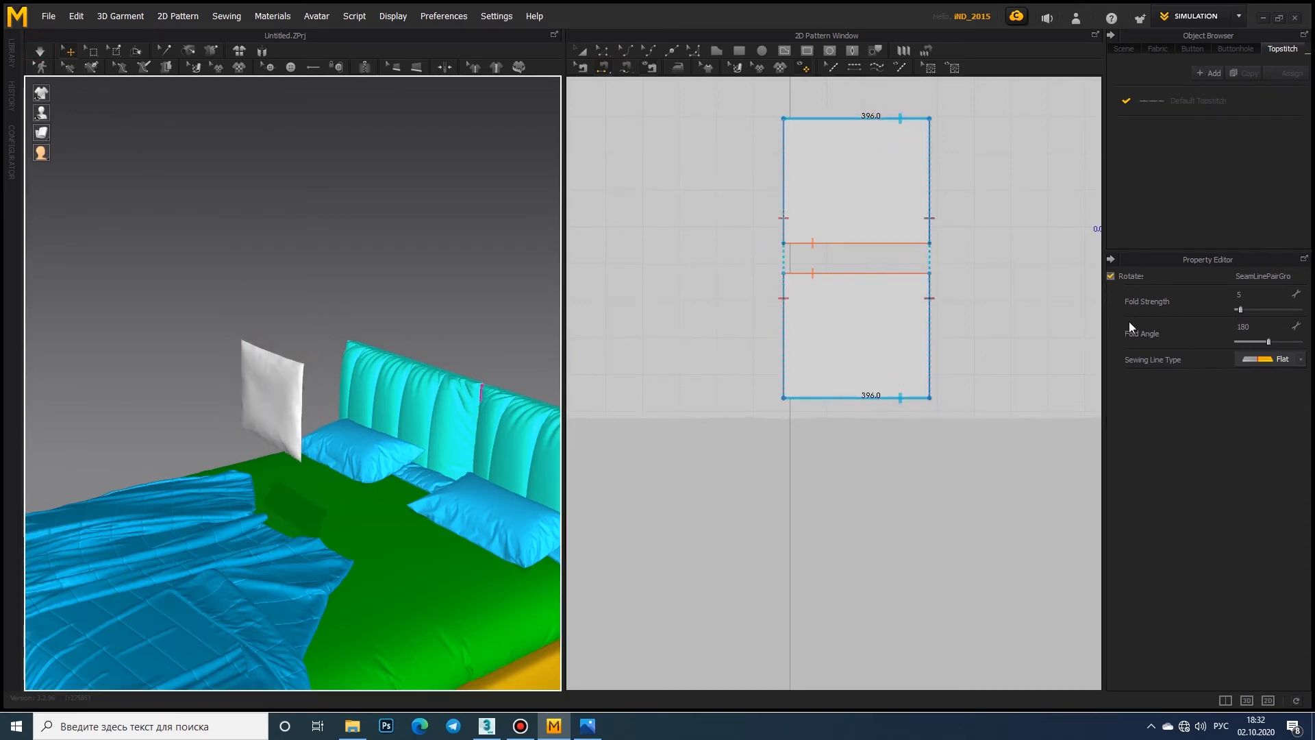
Step: Set the Default Fabric's physical property preset to 0_Default for the cushion
left_click(581, 52)
left_click(820, 184)
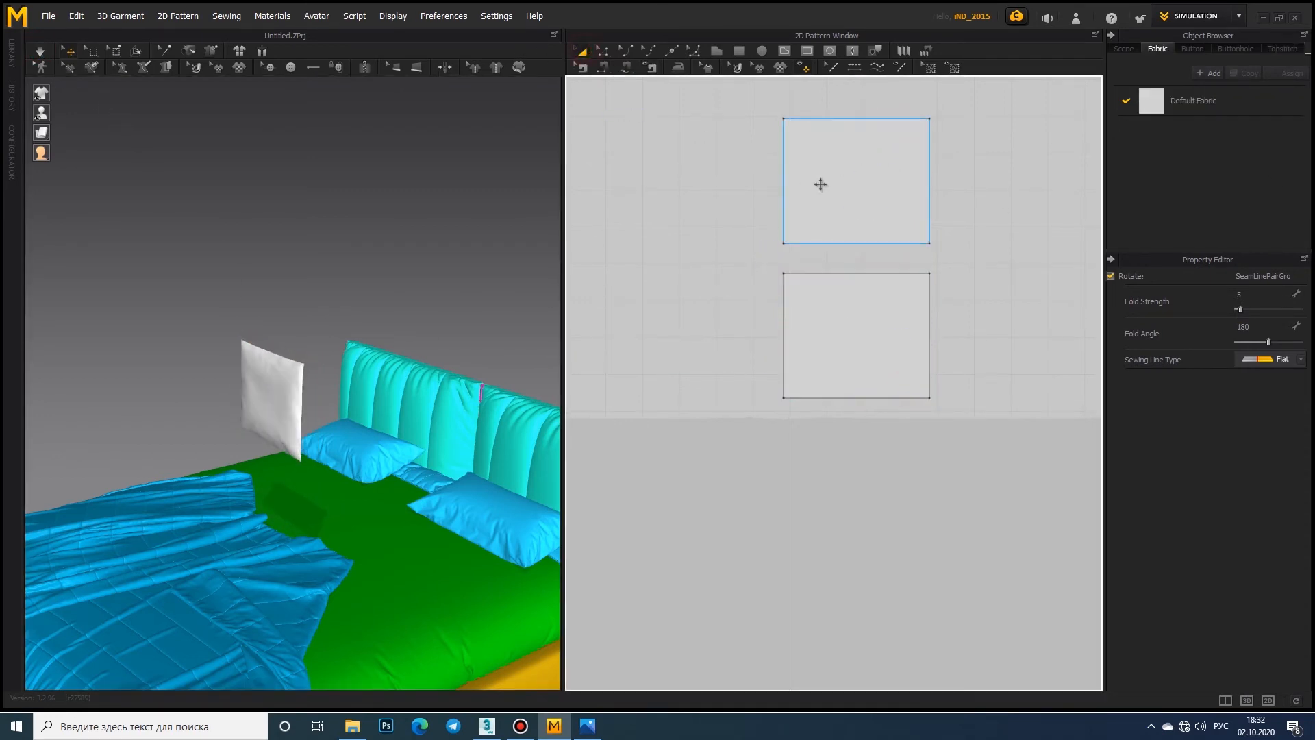
left_click(1203, 98)
left_click(1267, 559)
left_click(1245, 392)
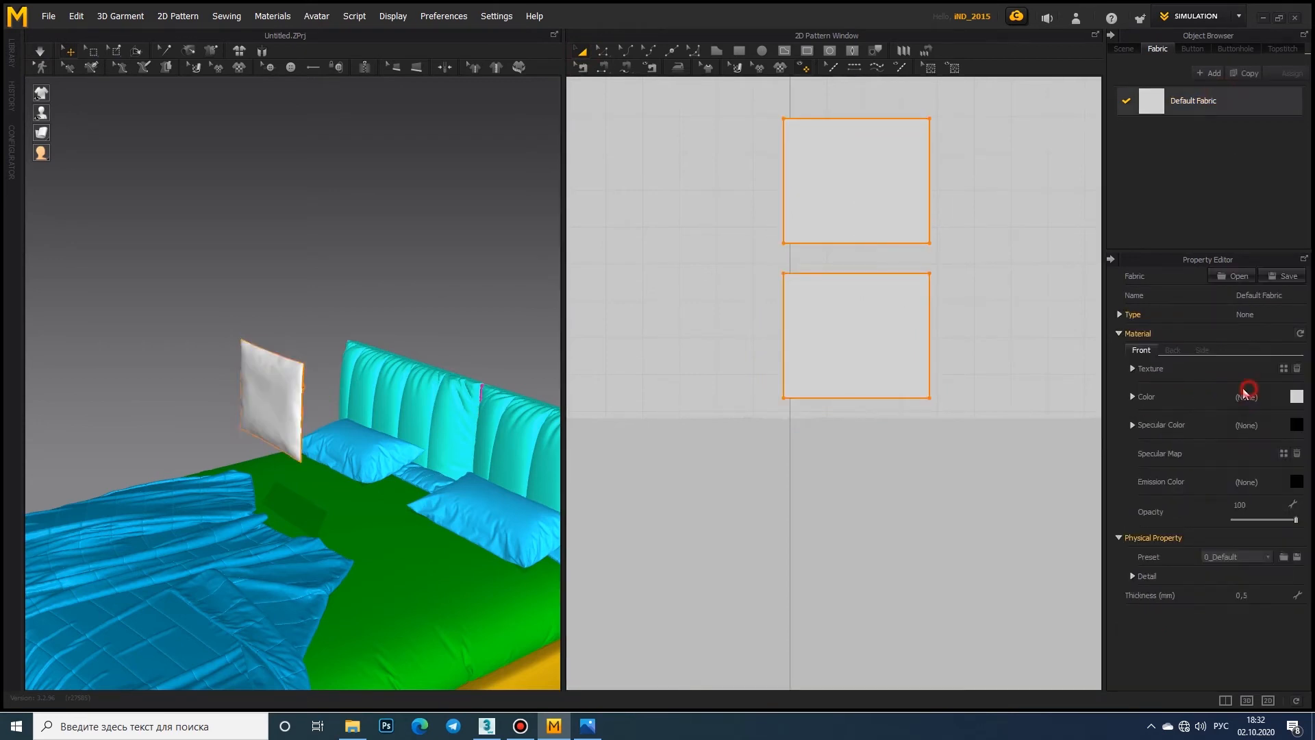
Step: Select both cushion panels, tilt them and place the cushion on the bed in front of the blue pillows
left_click(834, 163)
left_click(851, 347, "shift")
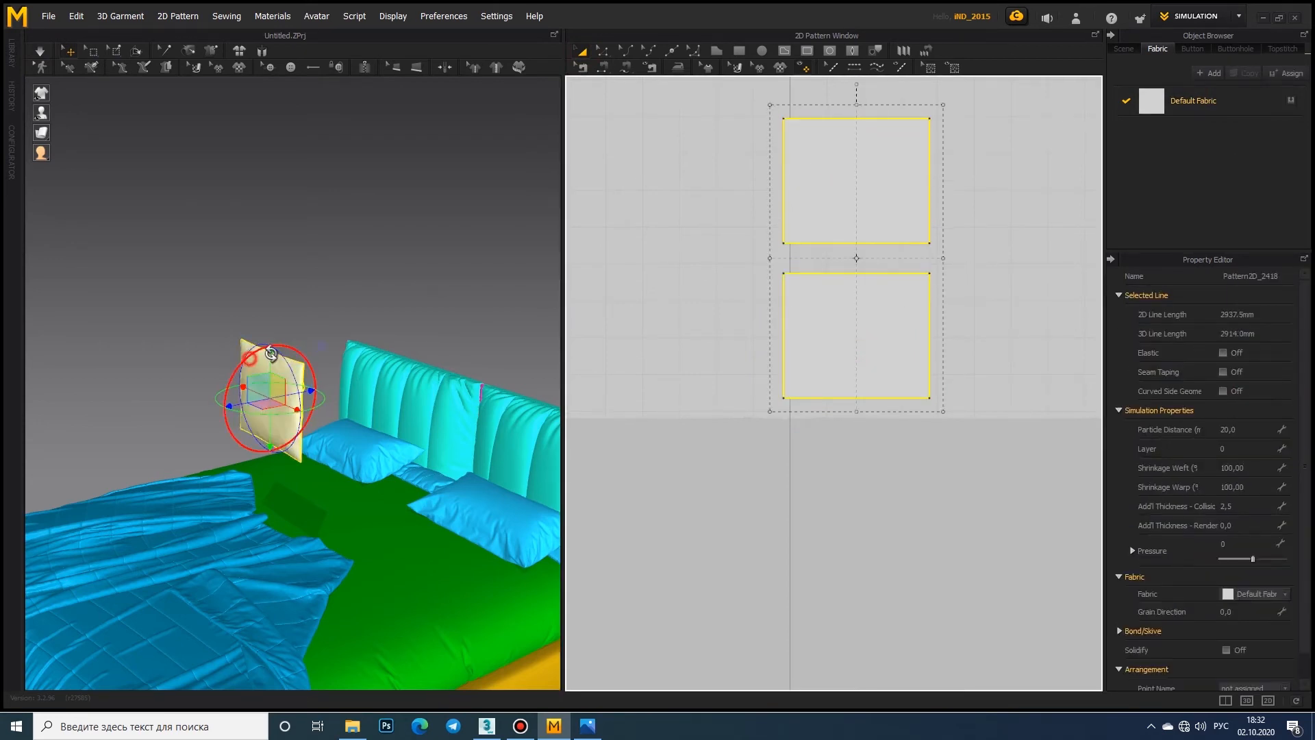
left_click_drag(282, 356, 296, 384)
right_click_drag(296, 383, 345, 415)
left_click_drag(344, 414, 414, 482)
right_click_drag(415, 482, 330, 361)
Step: Set the cushion panels' pressure to 5 and simulate the cushion inflating
left_click(1237, 544)
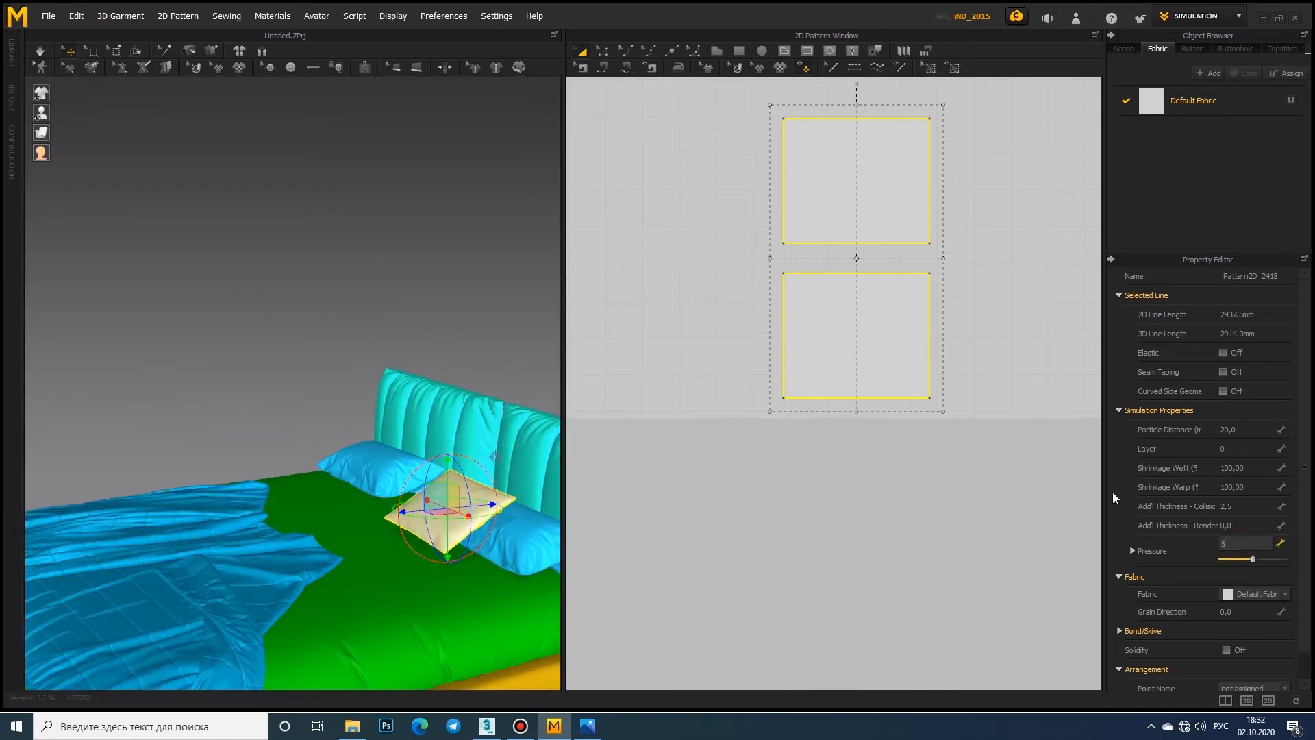
left_click(43, 50)
scroll(364, 493, "down", 3)
middle_click_drag(364, 494, 229, 357)
Step: Change the cushion's Default Fabric physical property preset to the R_Lightweight variant
left_click(1193, 101)
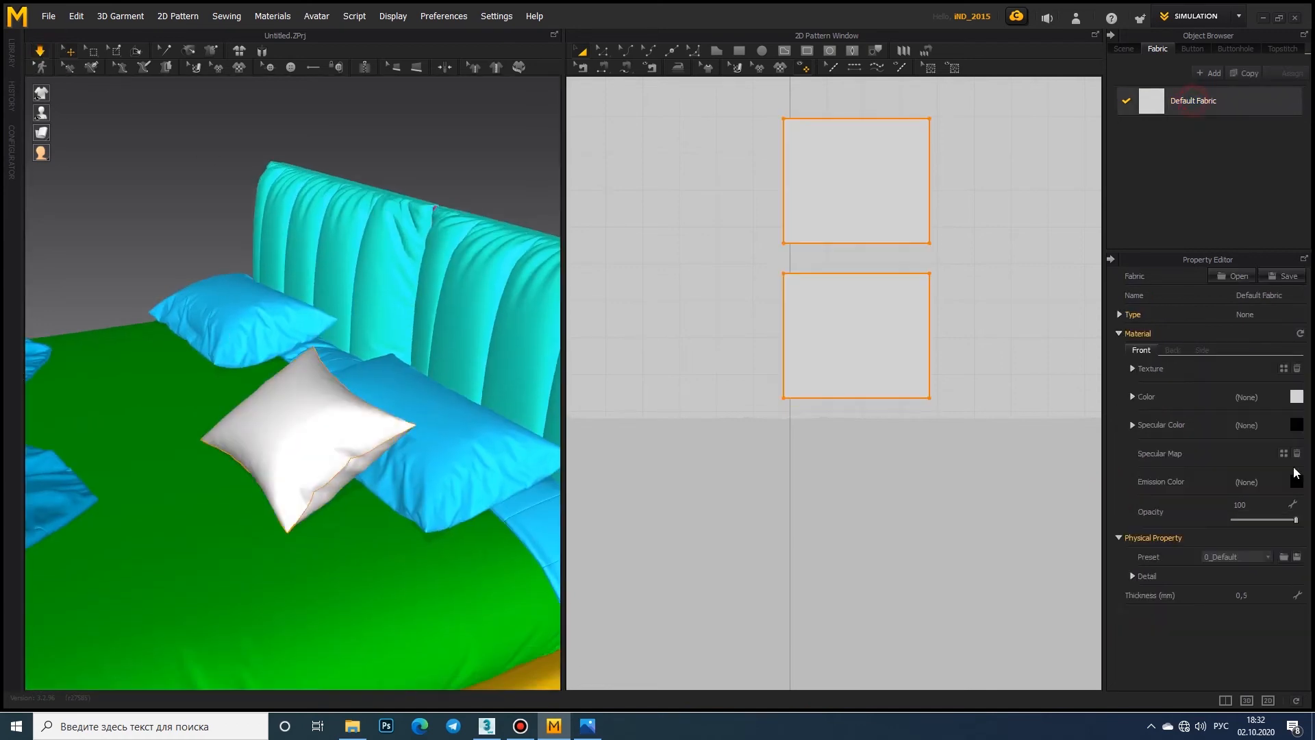
left_click(1269, 557)
left_click(1275, 639)
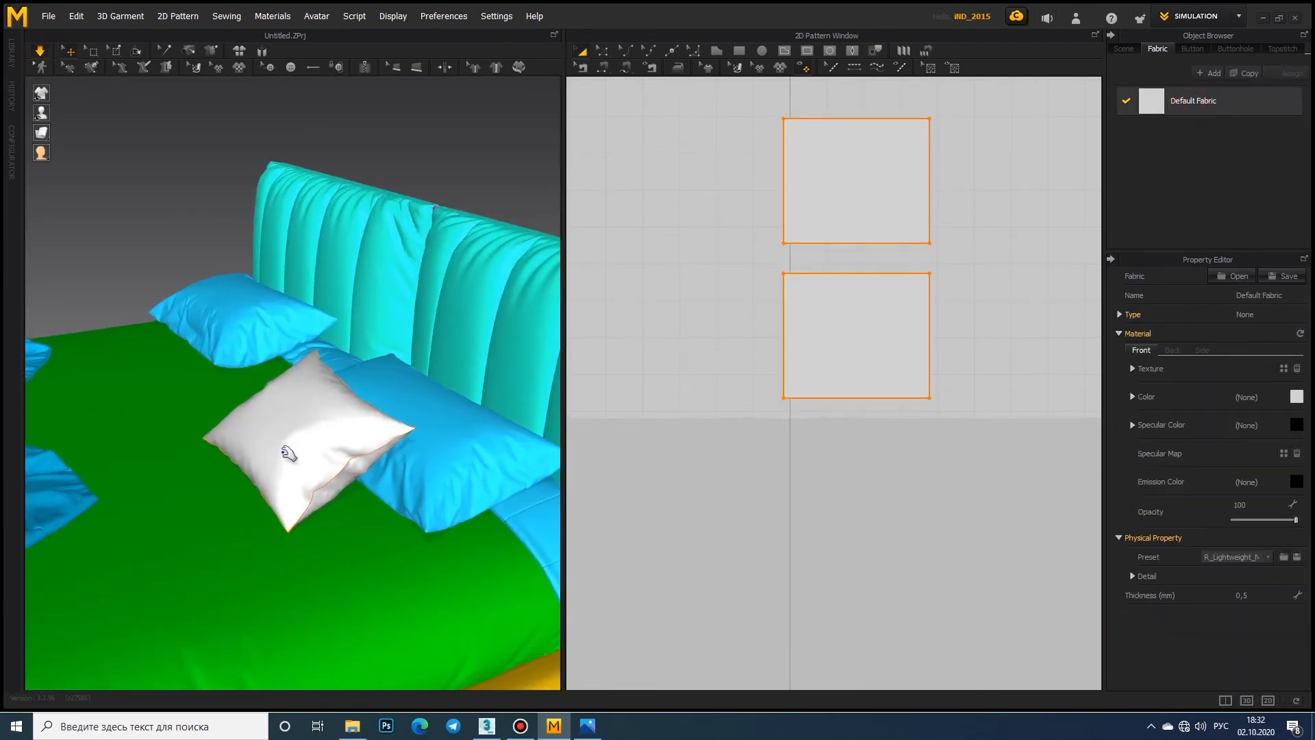
Step: Set the weft and warp shrinkage of the lower cushion panel to 105 while the simulation runs
left_click(883, 350)
left_click(854, 182)
right_click(855, 182)
left_click(812, 428)
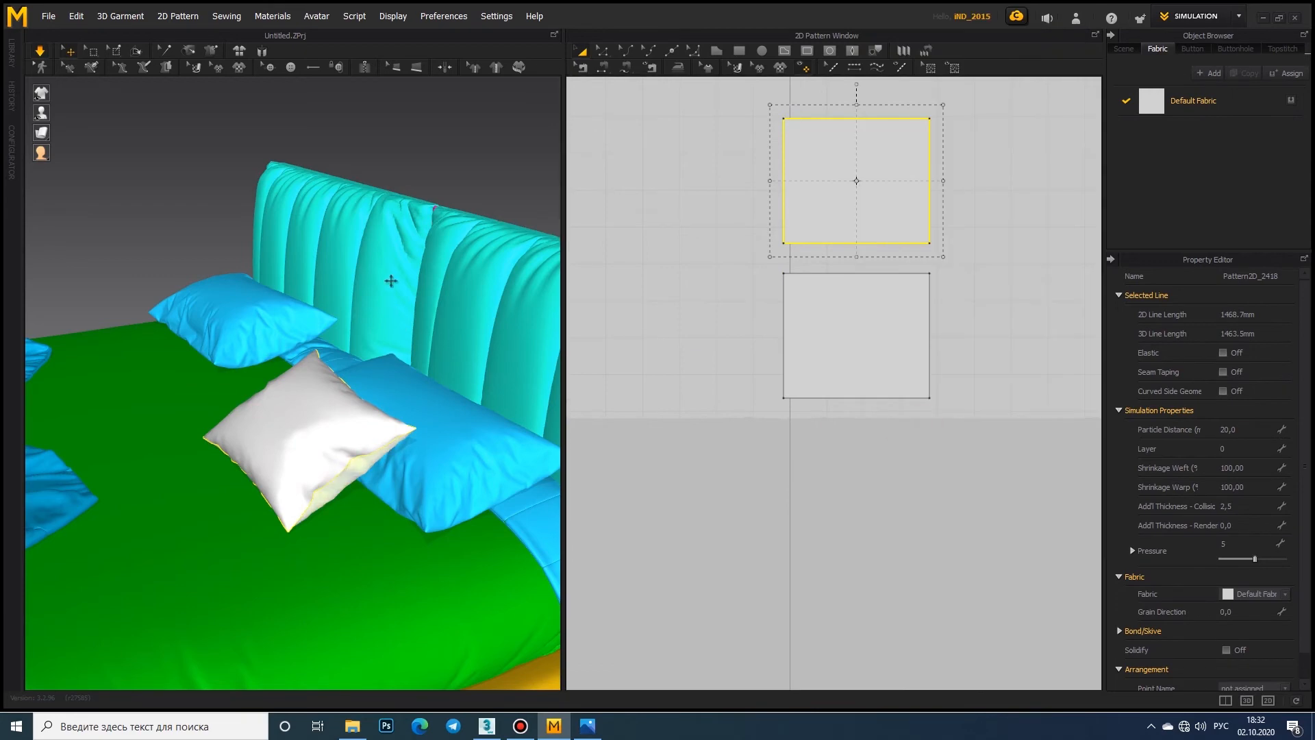
middle_click_drag(391, 281, 413, 214)
left_click(348, 307)
left_click(1249, 467)
type("105")
key("Return")
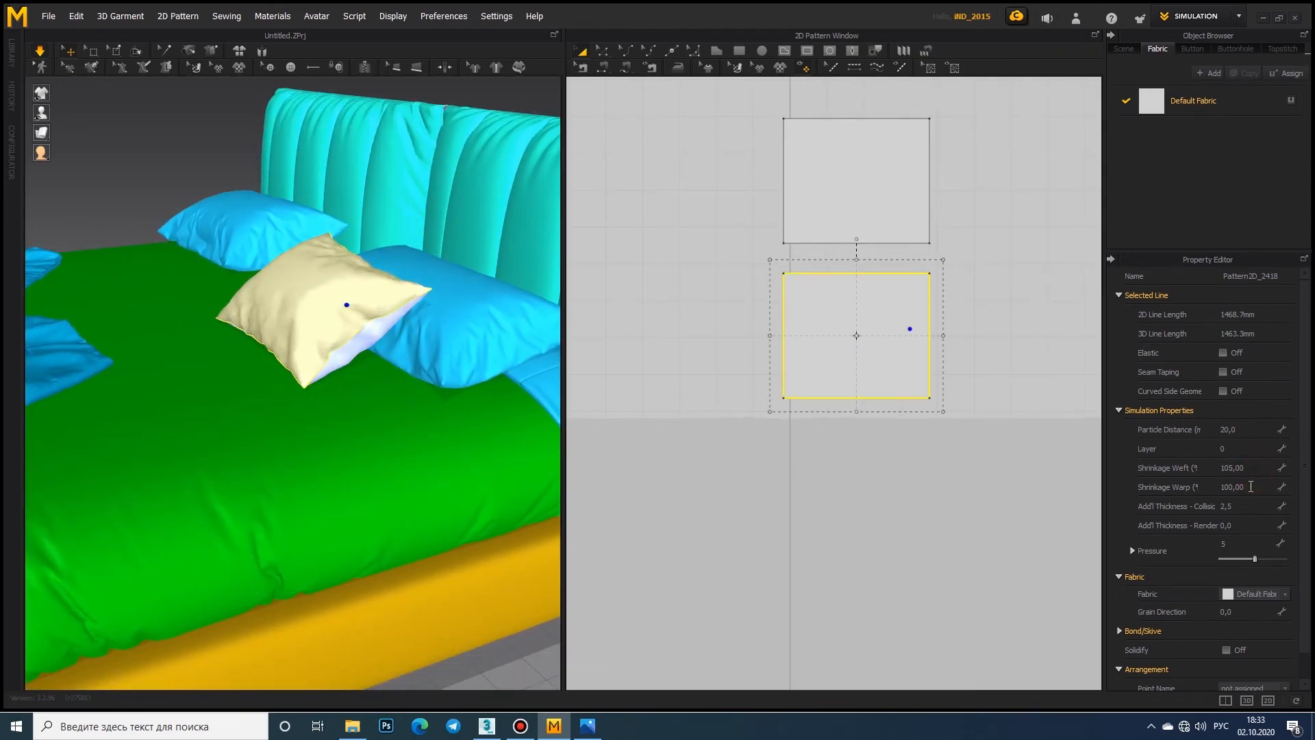
left_click(1251, 486)
type("105")
key("Return")
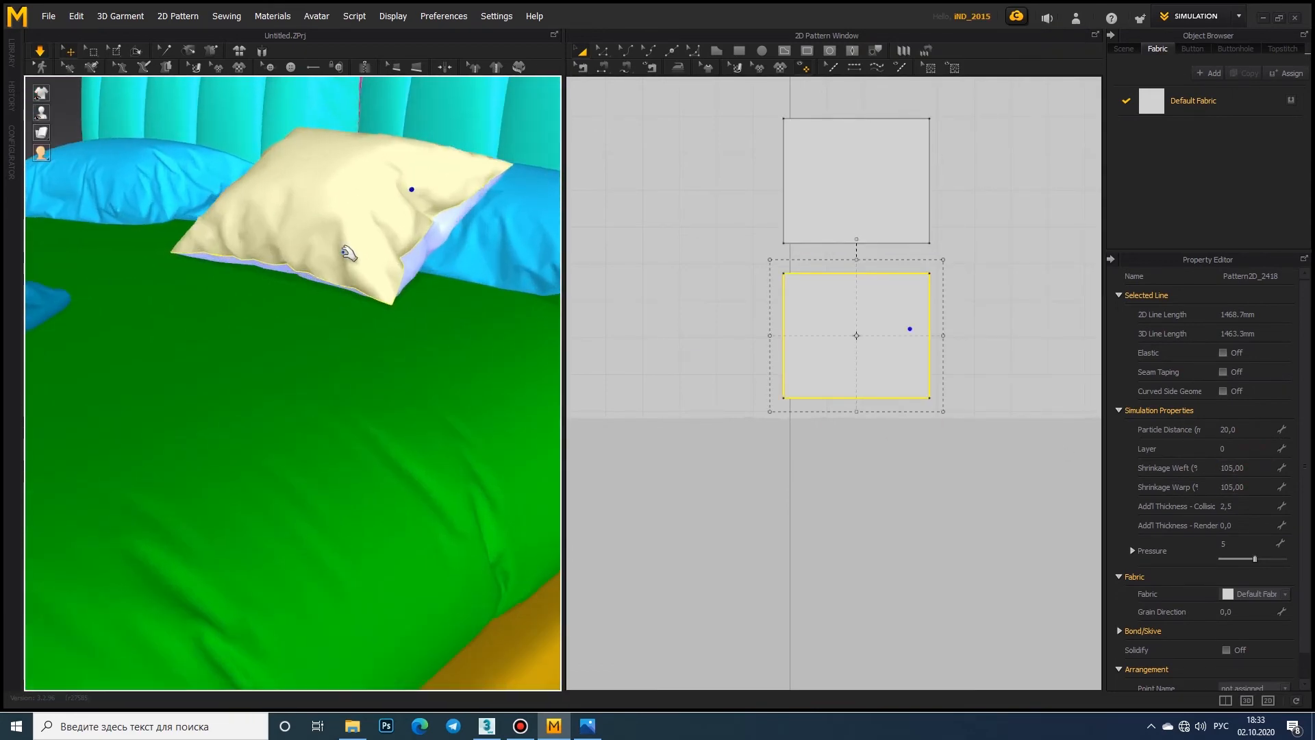
Step: Set the particle distance of both cushion panels to 10 and simulate the cushion again
left_click(844, 171)
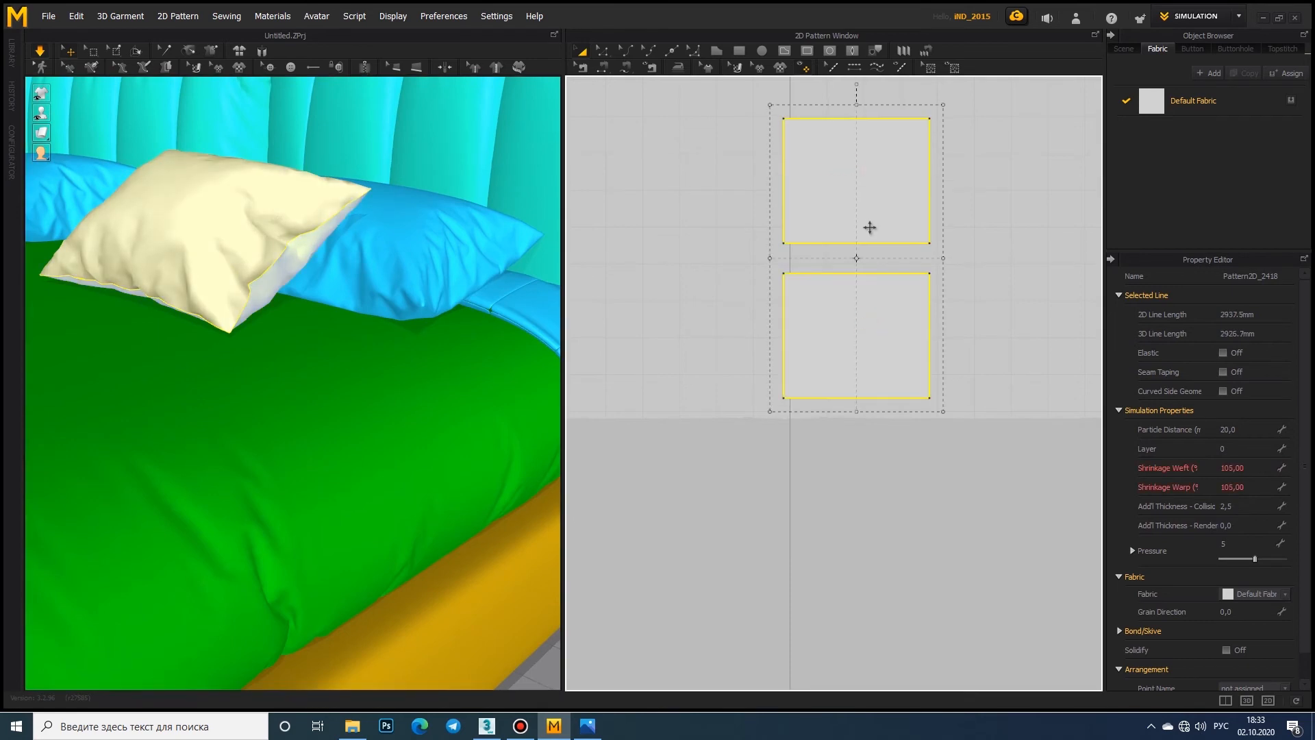
right_click(869, 227)
left_click(911, 388)
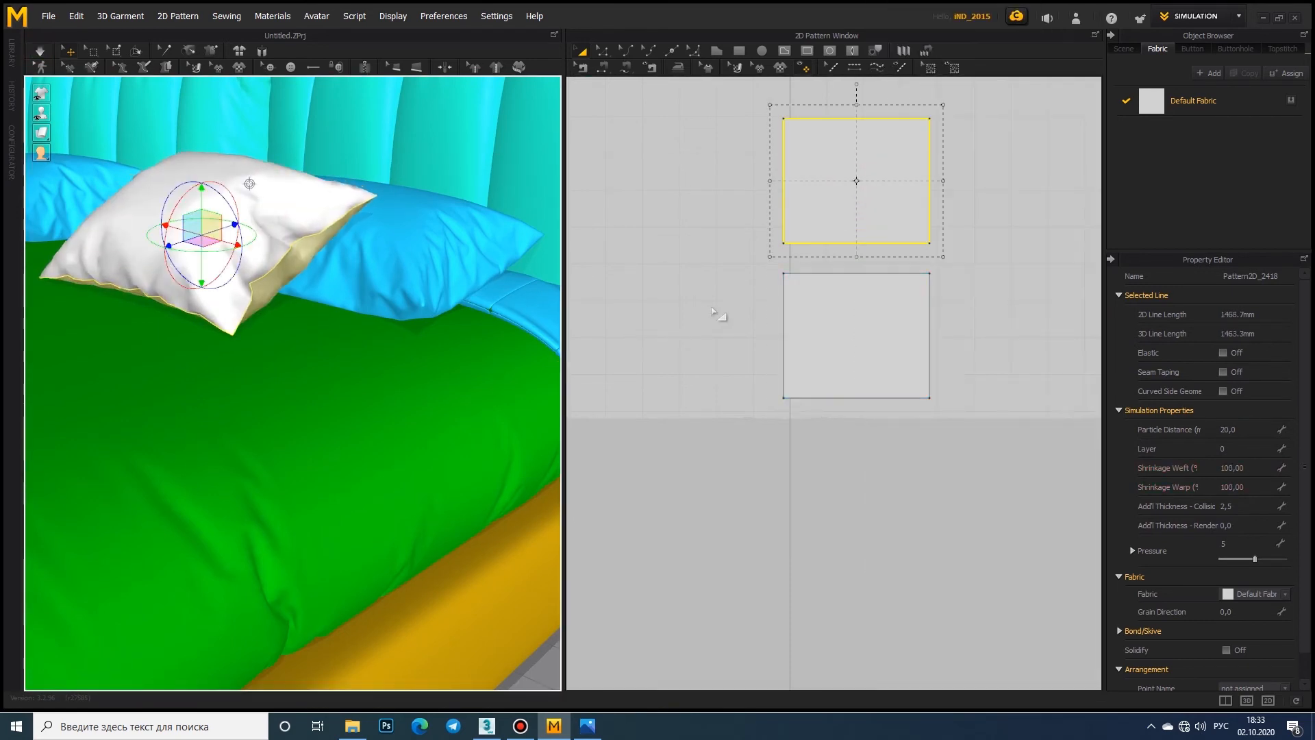
key("ctrl+a")
left_click(1239, 429)
type("10")
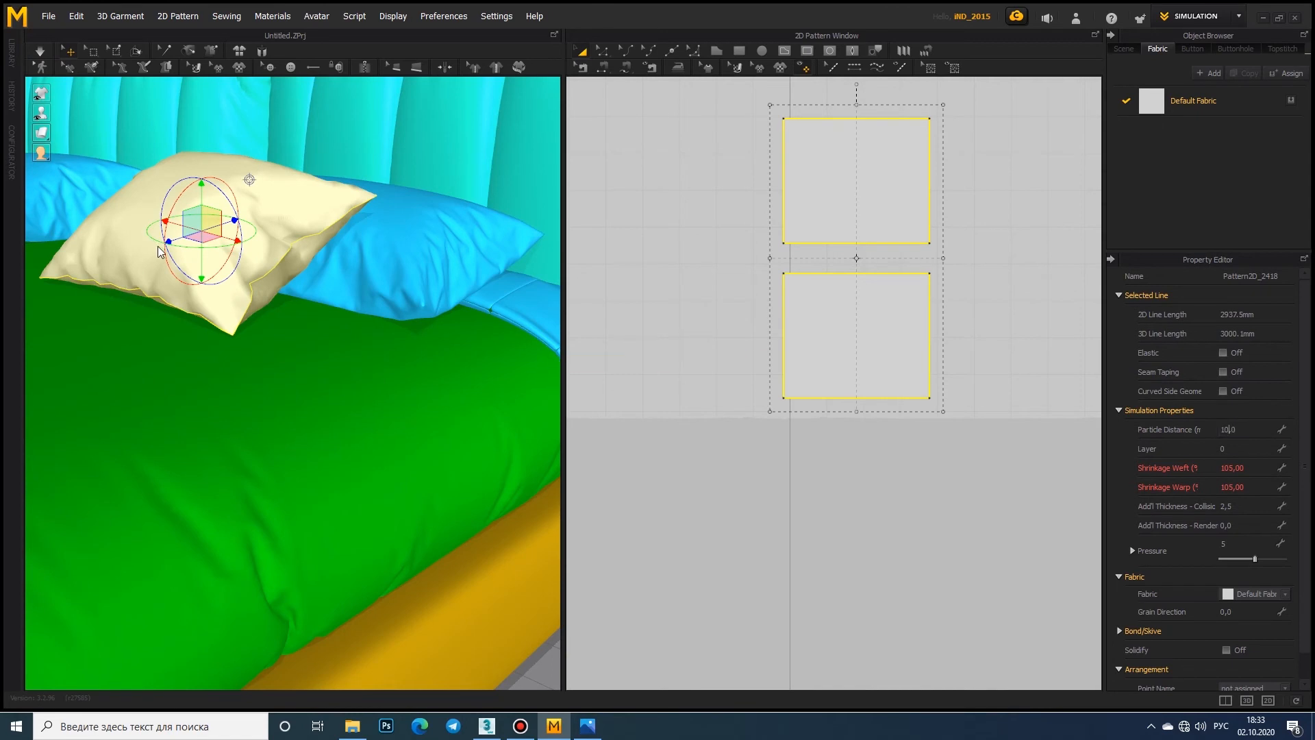
key("Return")
scroll(161, 253, "down", 2)
left_click(39, 50)
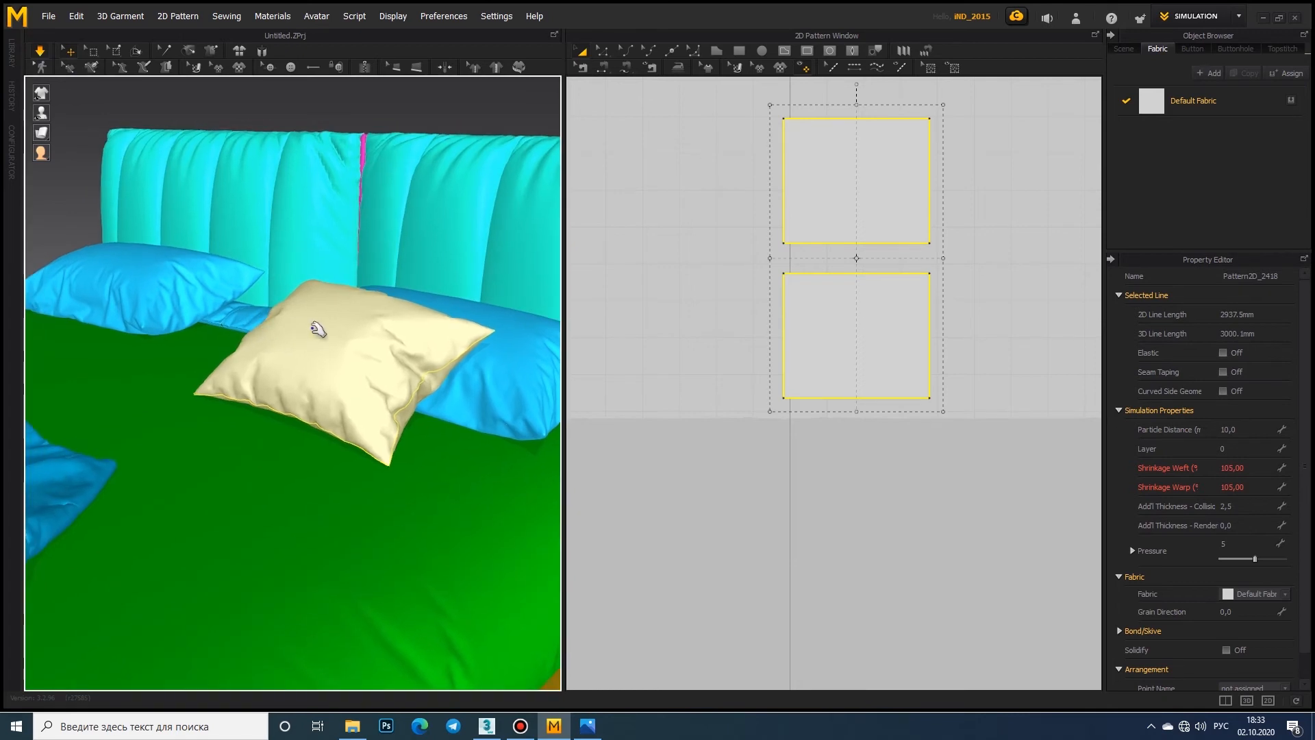
Step: Pull and turn the cushion during simulation until it rests against the blue pillow, and stop the simulation
left_click_drag(320, 337, 215, 206)
left_click(41, 52)
right_click_drag(75, 304, 294, 392)
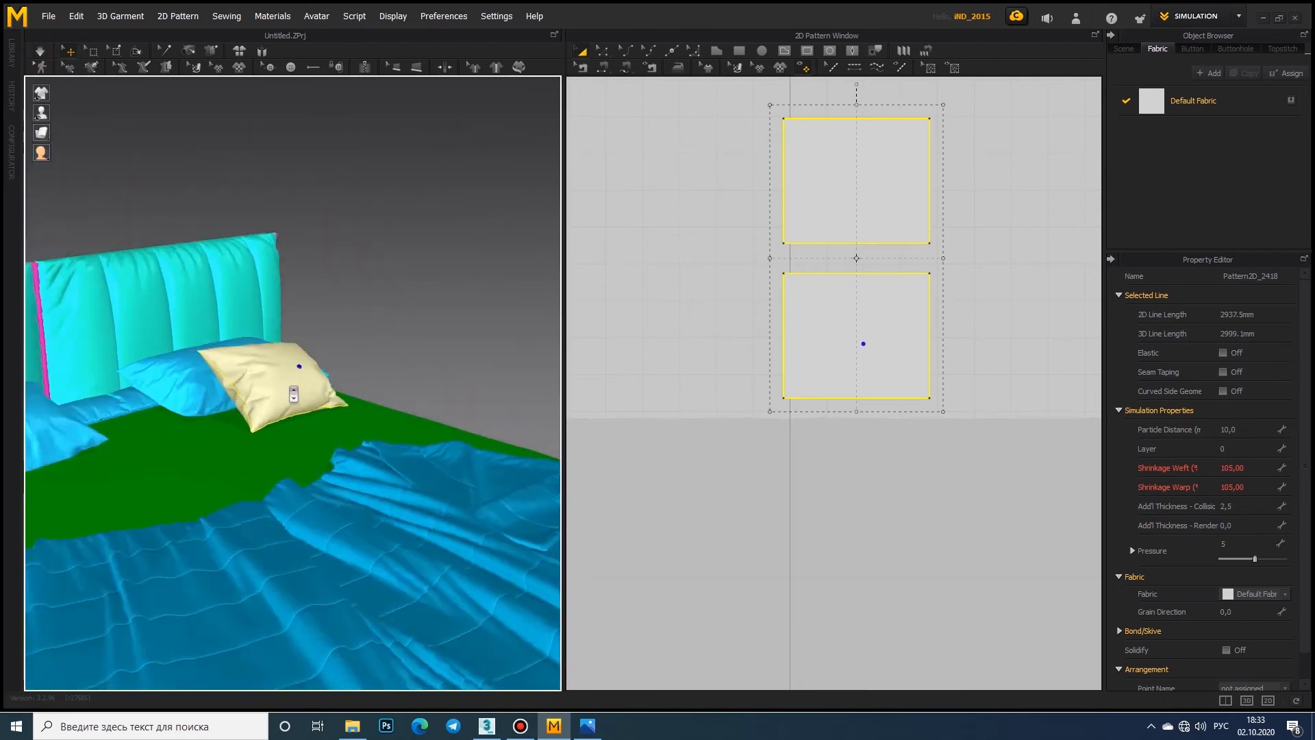
scroll(294, 392, "up", 3)
left_click(40, 51)
left_click_drag(402, 411, 347, 461)
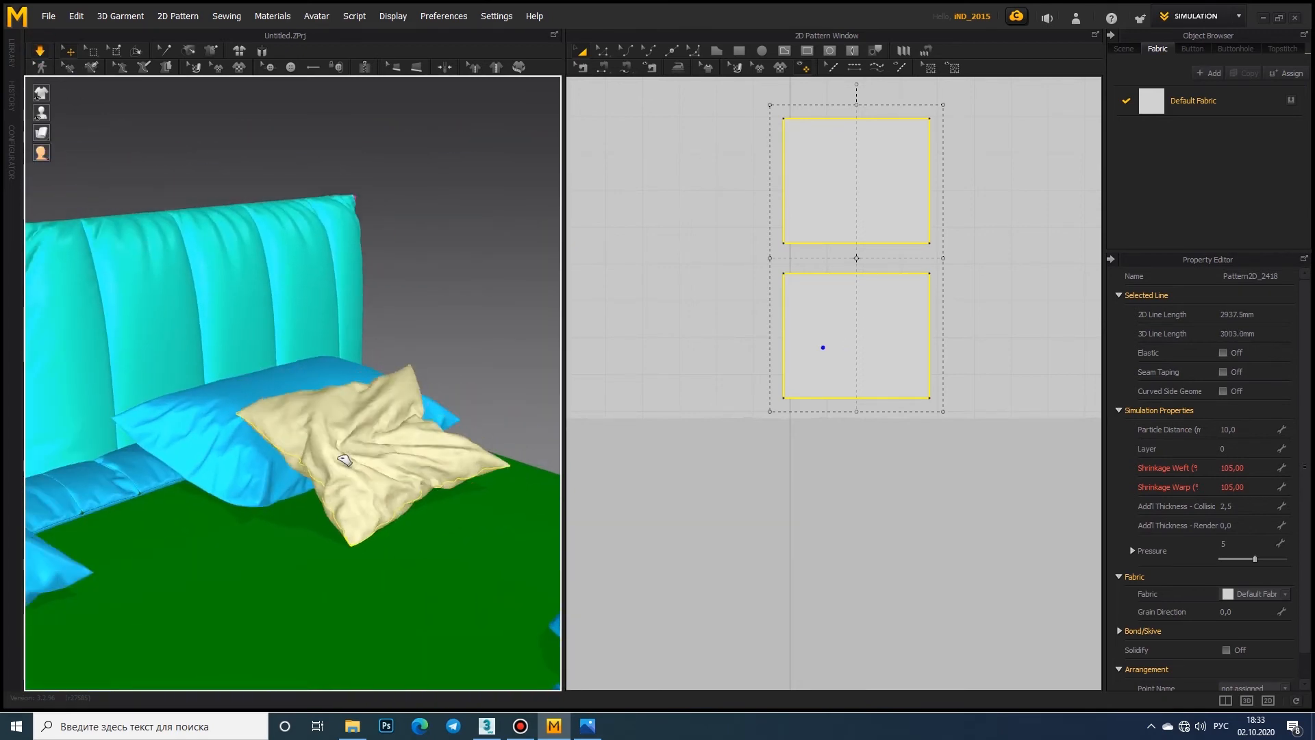
left_click_drag(425, 373, 401, 337)
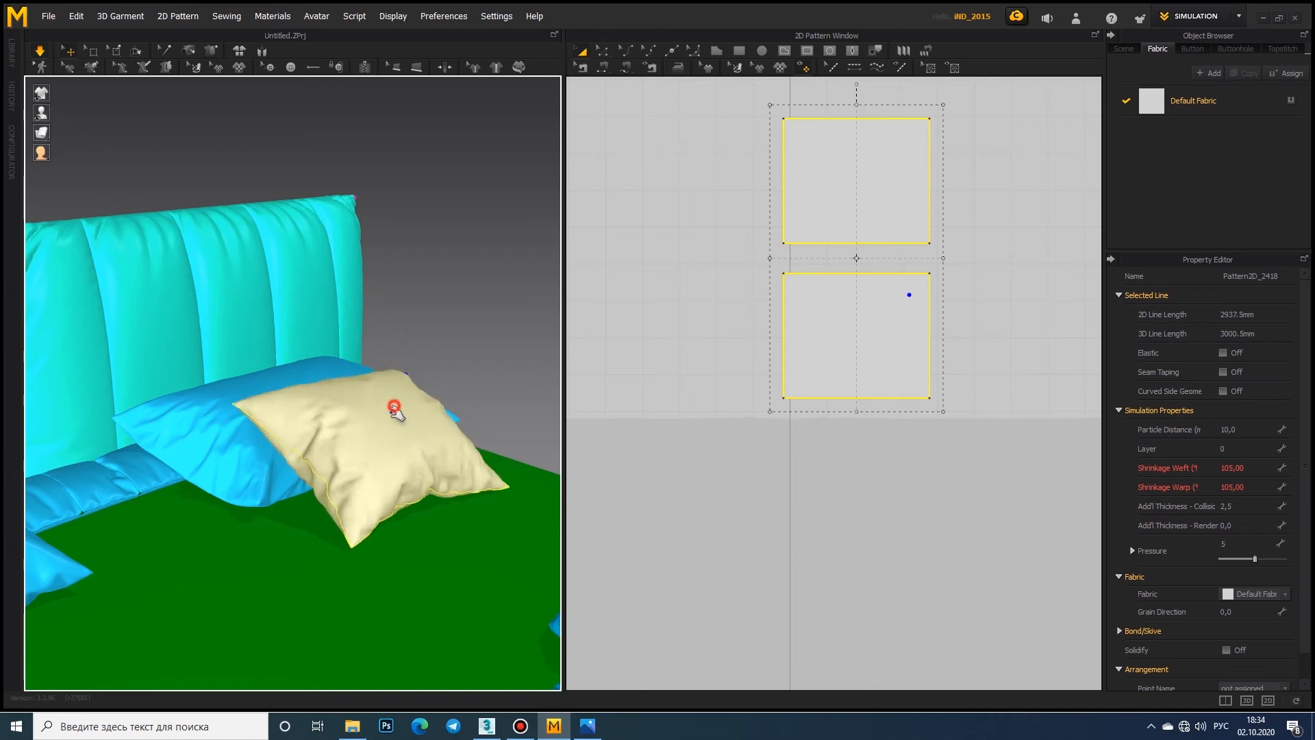
left_click_drag(394, 411, 434, 393)
left_click(39, 51)
Step: Refine both cushion panels to a particle distance of 5 and simulate them again
right_click_drag(384, 308, 239, 308)
scroll(295, 343, "down", 3)
left_click(896, 197)
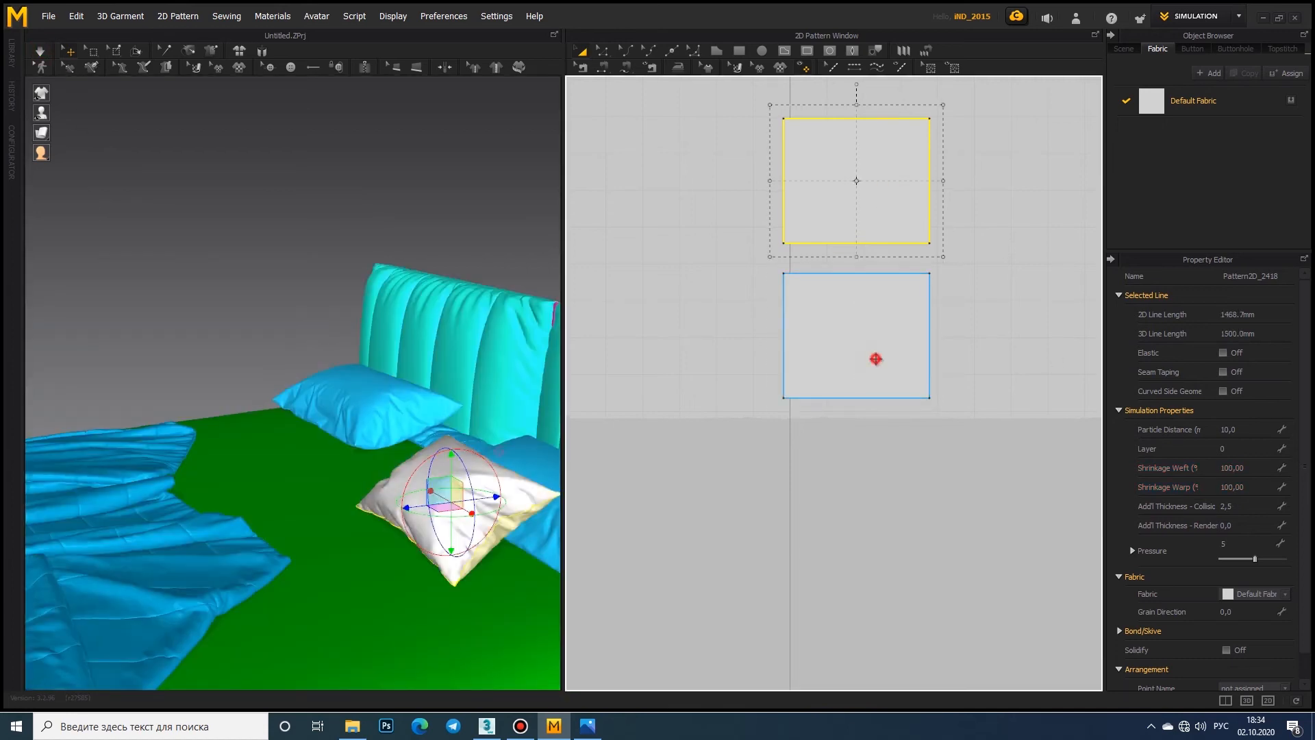
left_click(875, 359, "shift")
left_click(1239, 429)
type("5")
key("Return")
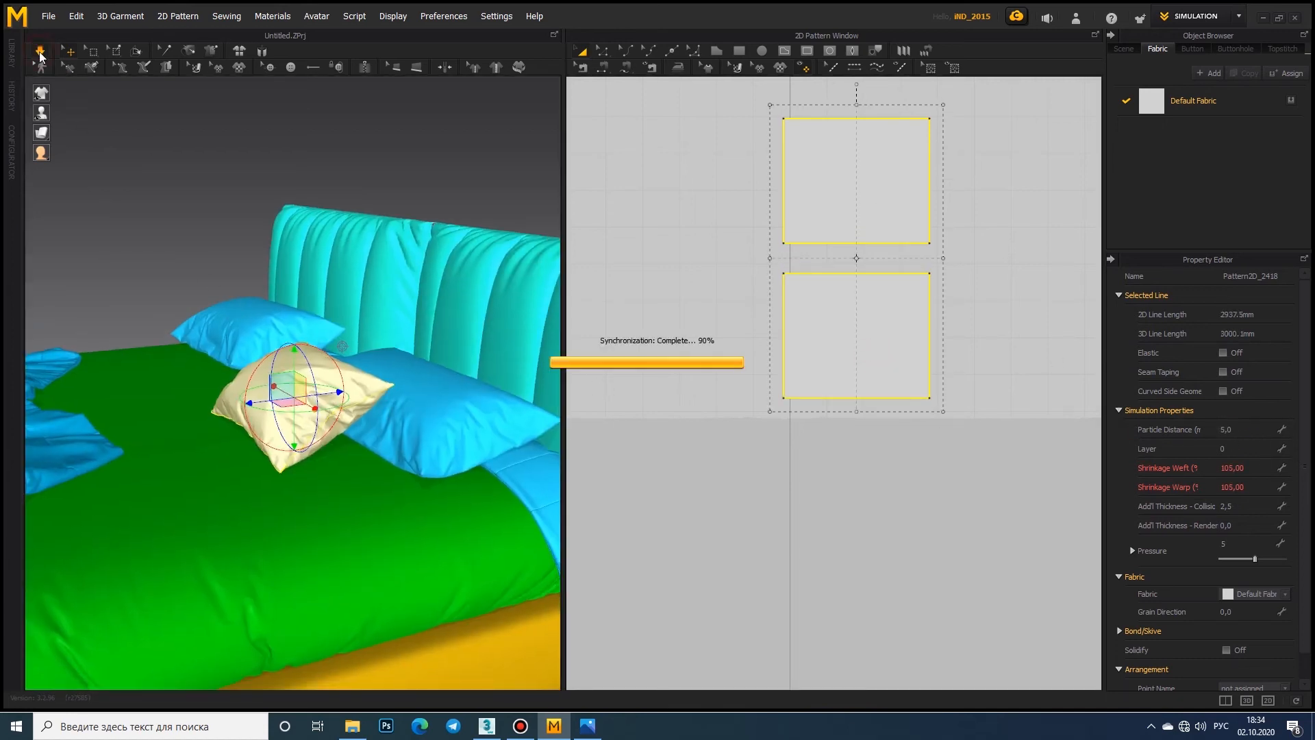
right_click(809, 233)
left_click(843, 479)
scroll(360, 347, "down", 4)
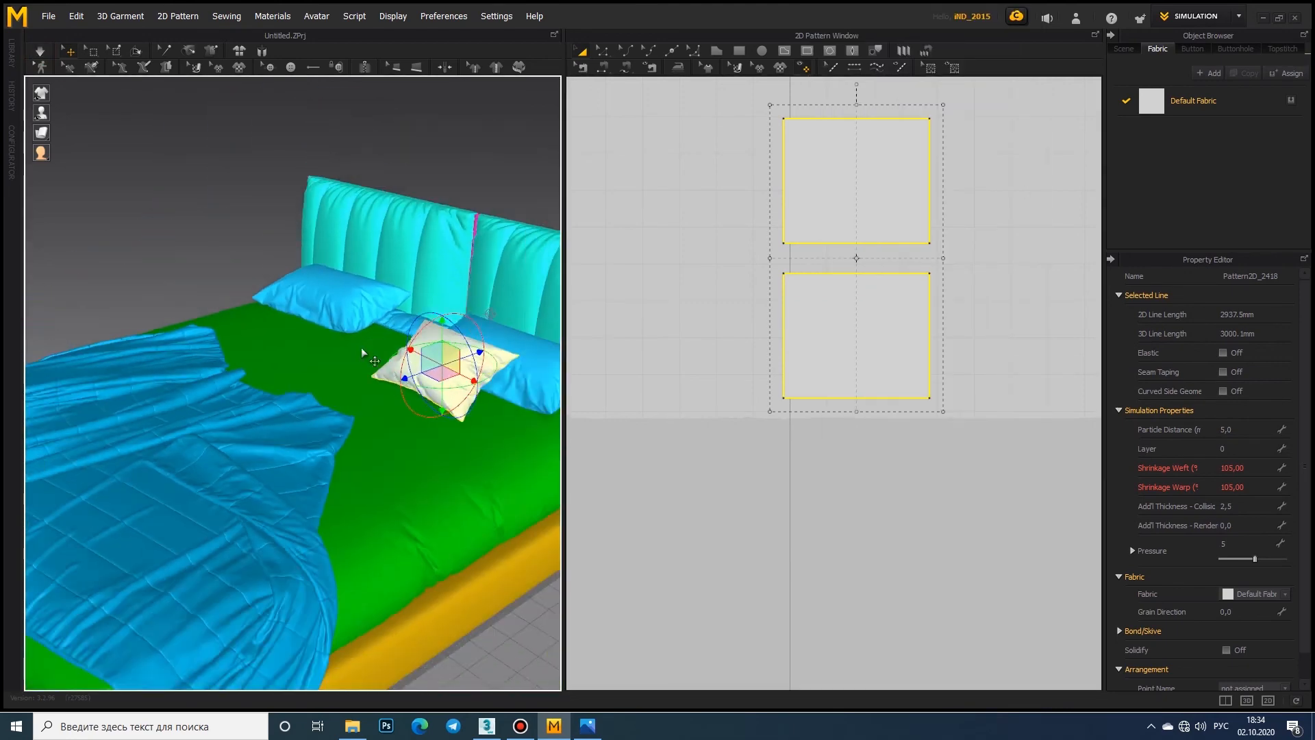
Step: Draw a long rectangular pattern for a throw, with an outline length of about 5441 mm
right_click_drag(360, 347, 288, 400)
left_click(739, 51)
scroll(687, 299, "up", 3)
scroll(687, 300, "down", 7)
mouse_move(630, 355)
left_mouse_down()
mouse_move(946, 446)
mouse_move(910, 442)
left_mouse_up()
Step: Position the rectangular throw above the bed and simulate it draping over the mattress and blanket edge
right_click_drag(386, 449, 171, 305)
left_click_drag(172, 305, 191, 289)
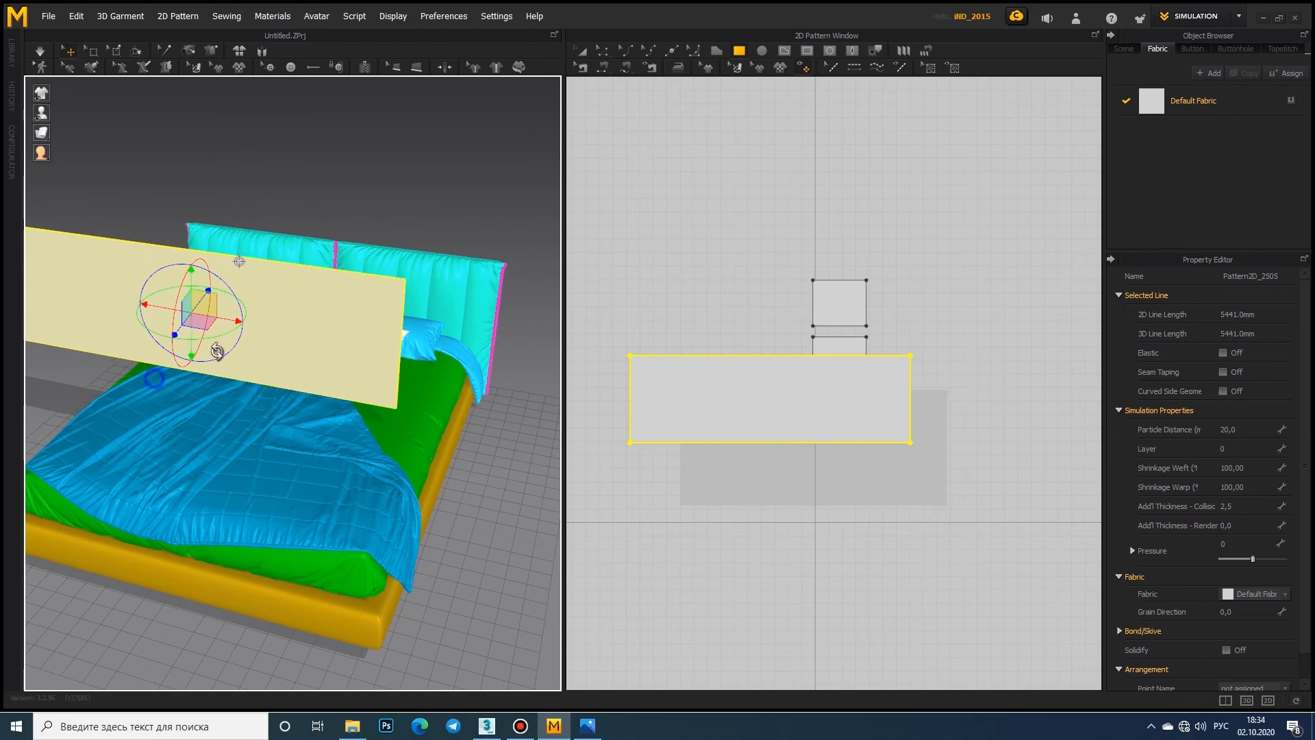
right_click_drag(216, 350, 273, 342)
left_click_drag(244, 322, 304, 322)
right_click_drag(162, 347, 370, 346)
left_click(39, 51)
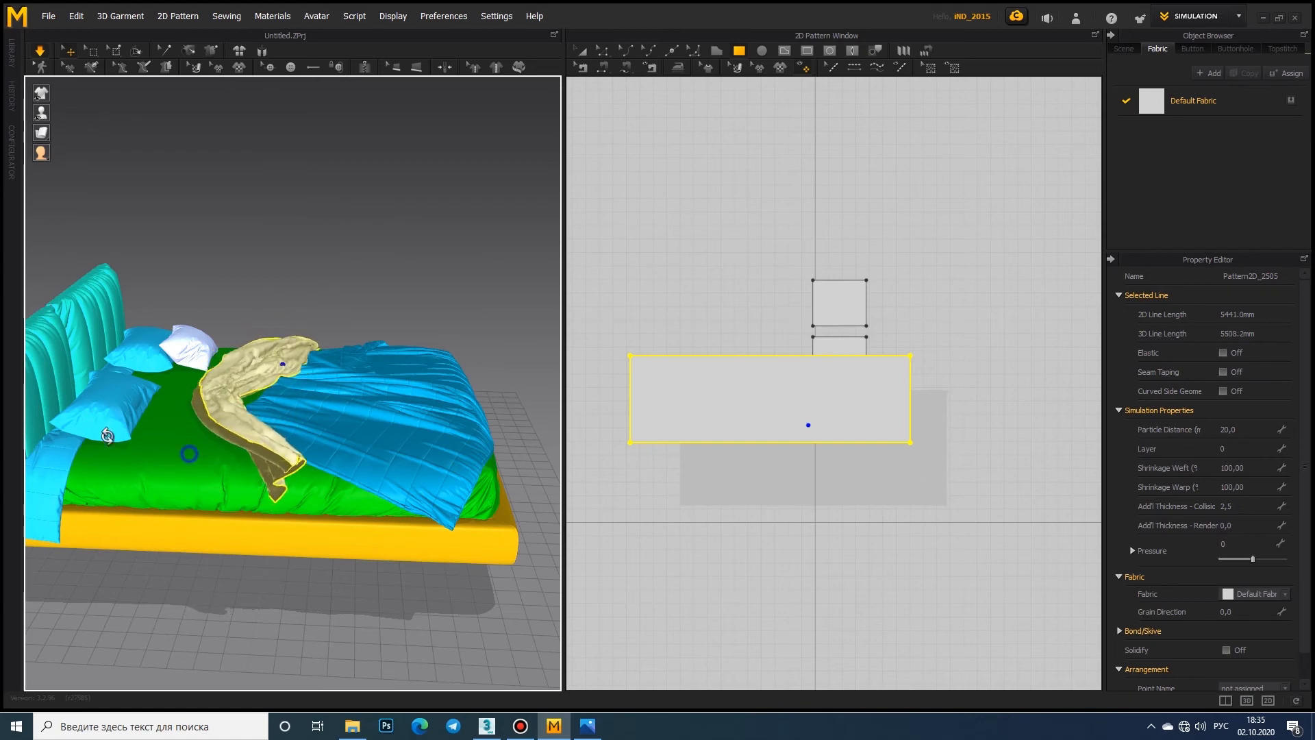
right_click_drag(107, 435, 248, 409)
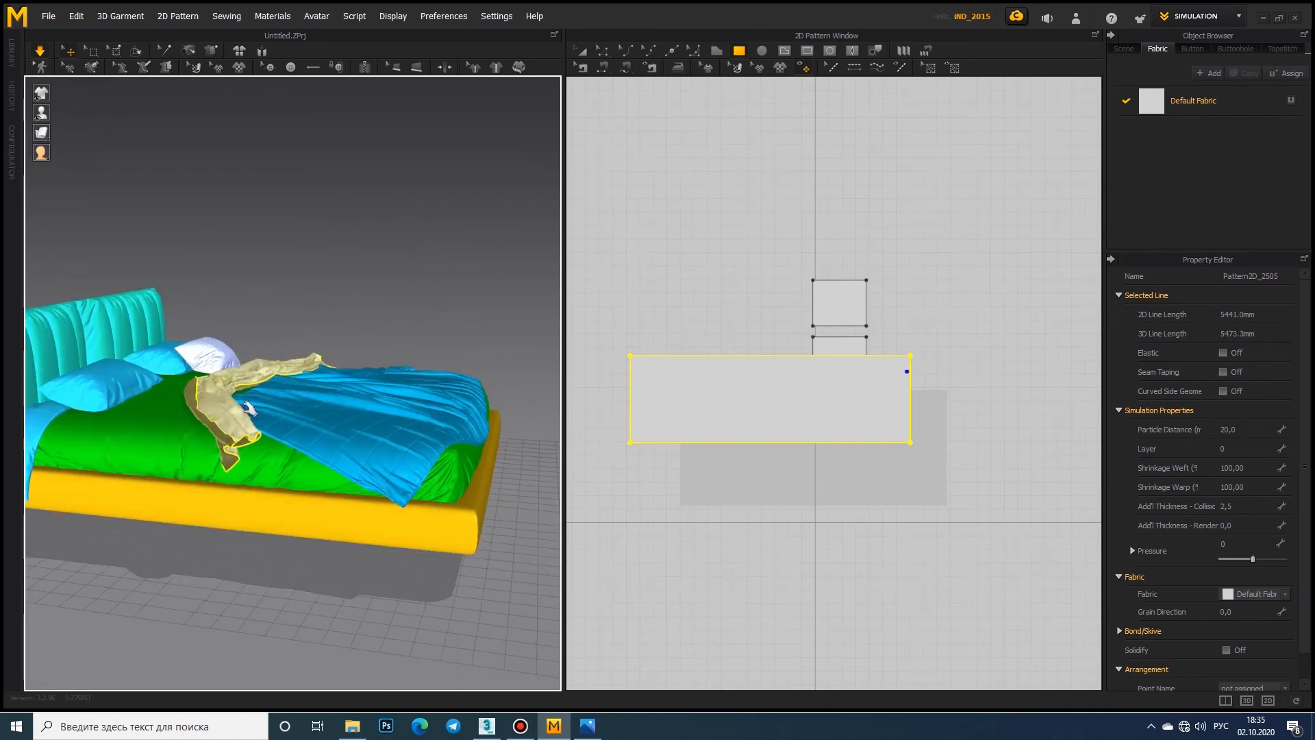
right_click_drag(251, 474, 344, 463)
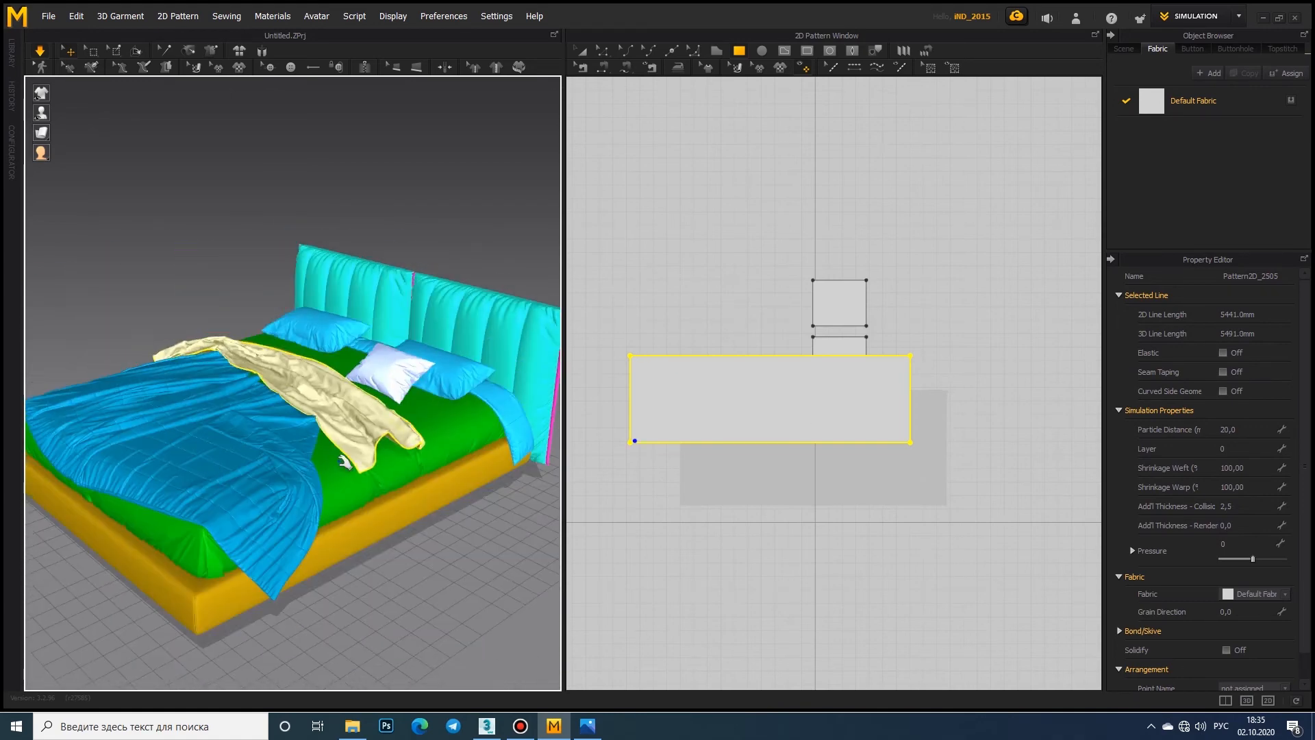
Step: Stretch the throw pattern lengthwise to an outline length of about 5776 mm and let it drape over the bed's side
left_click(582, 51)
left_click_drag(925, 399, 946, 399)
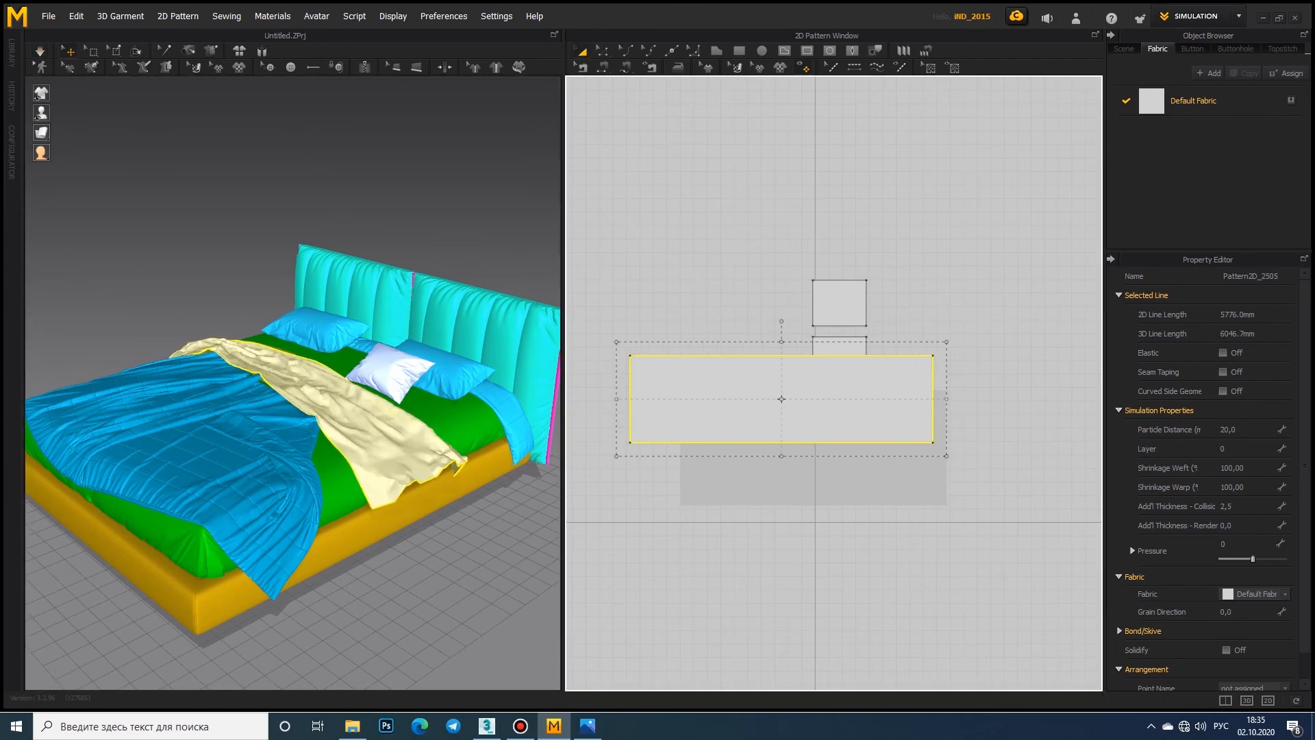
left_click(32, 52)
right_click_drag(340, 431, 238, 390)
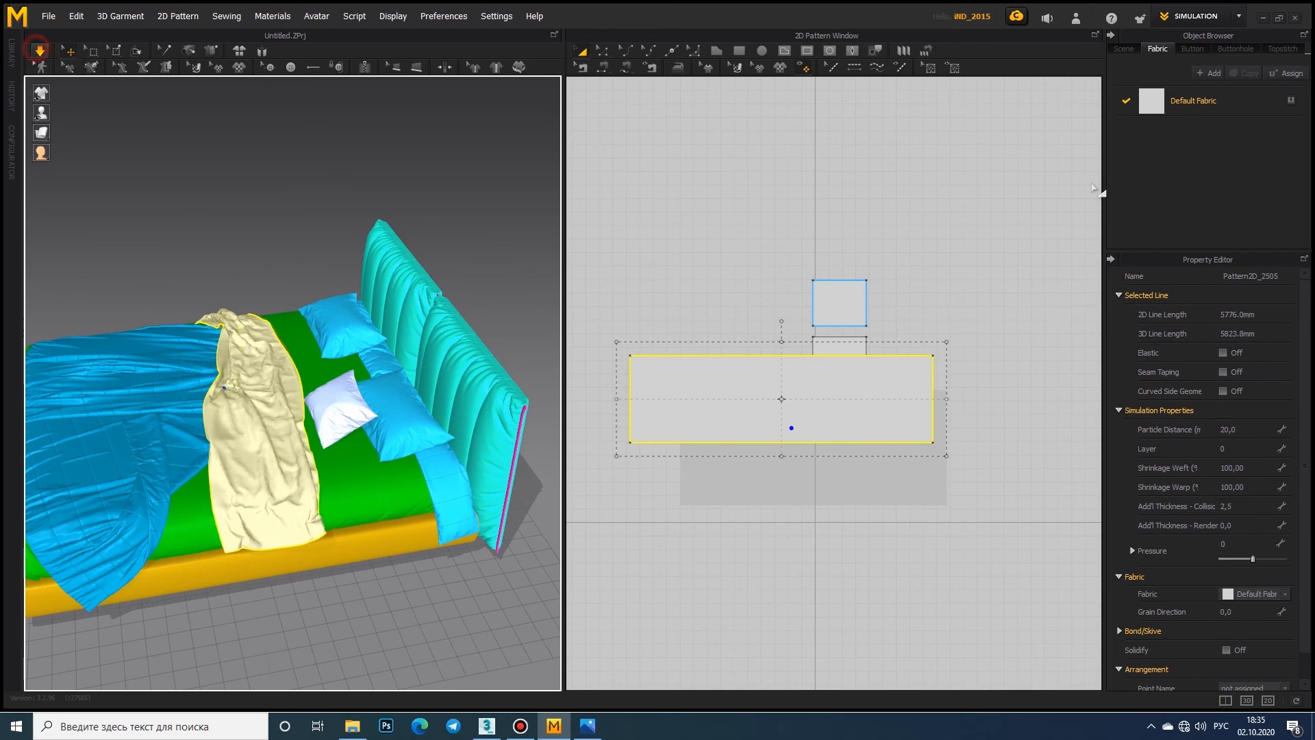
Step: Change the Default Fabric's physical property preset and pull the simulating throw into loose folds across the bed
left_click(1238, 110)
left_click(1248, 557)
left_click(1238, 391)
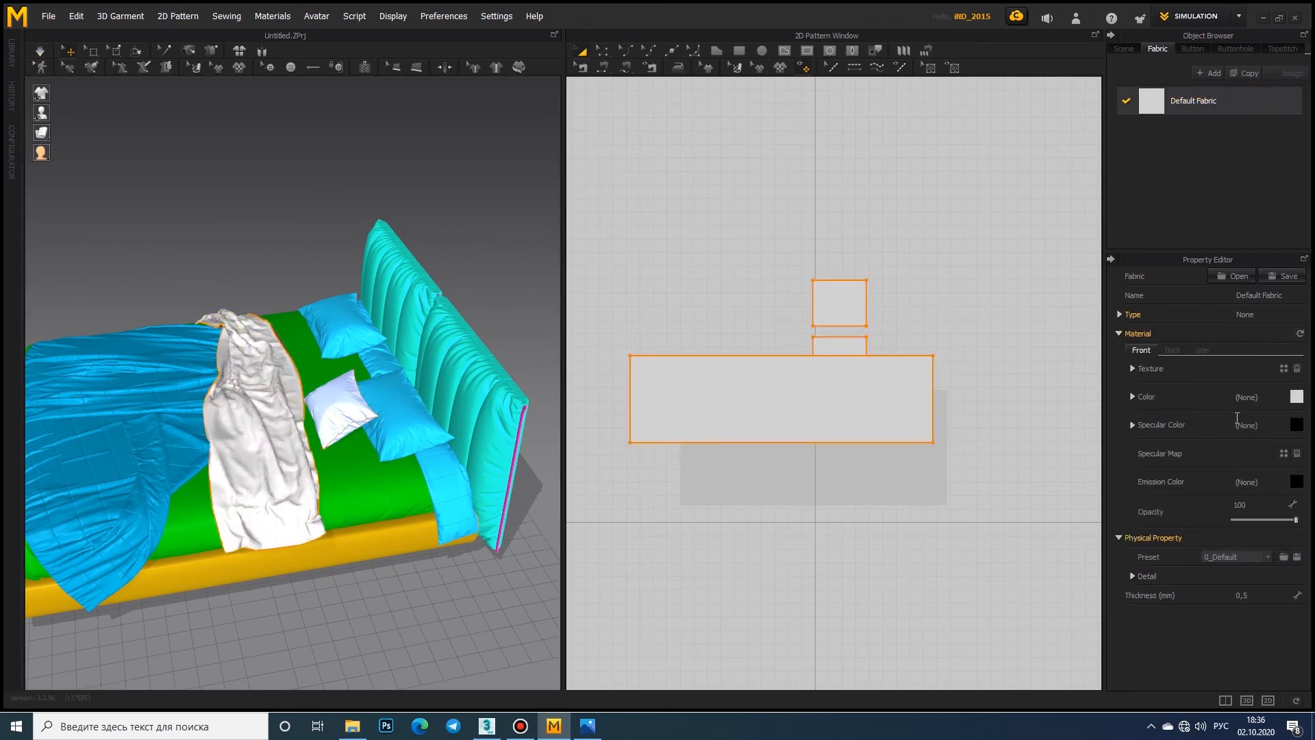
left_click(276, 349)
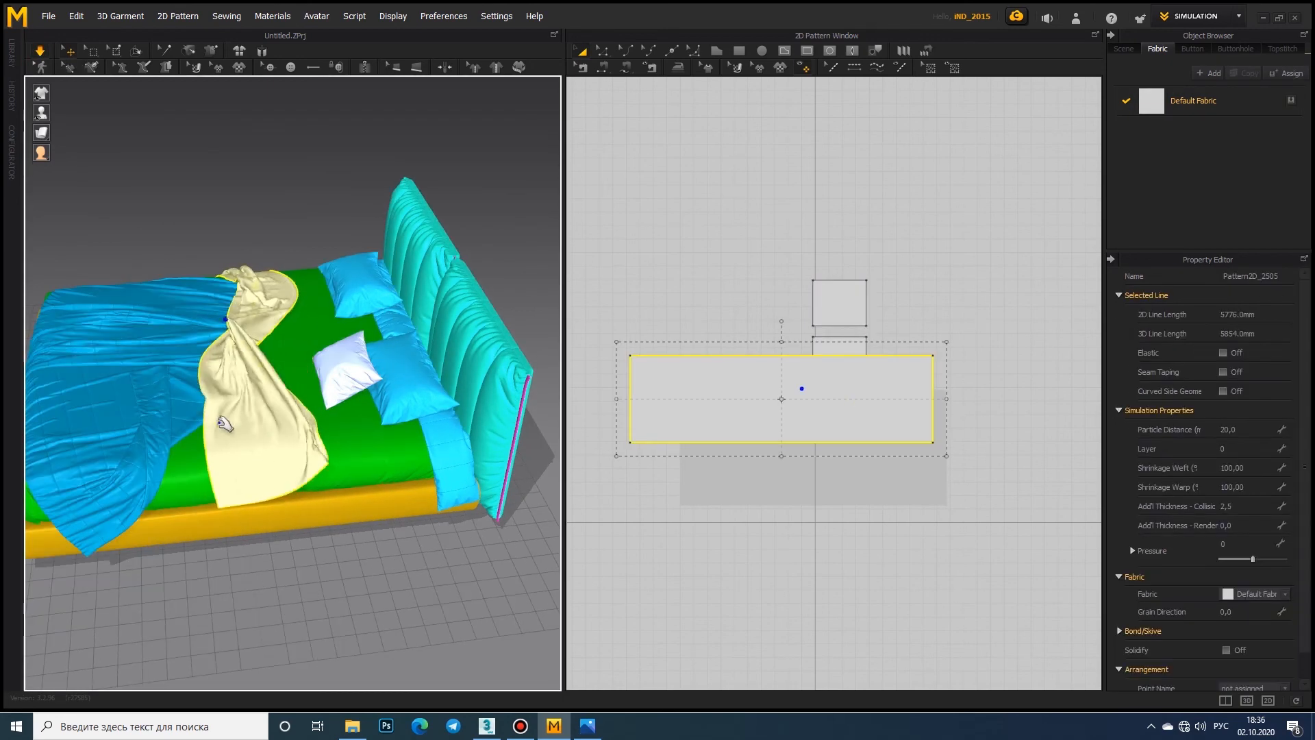
right_click_drag(272, 423, 300, 374)
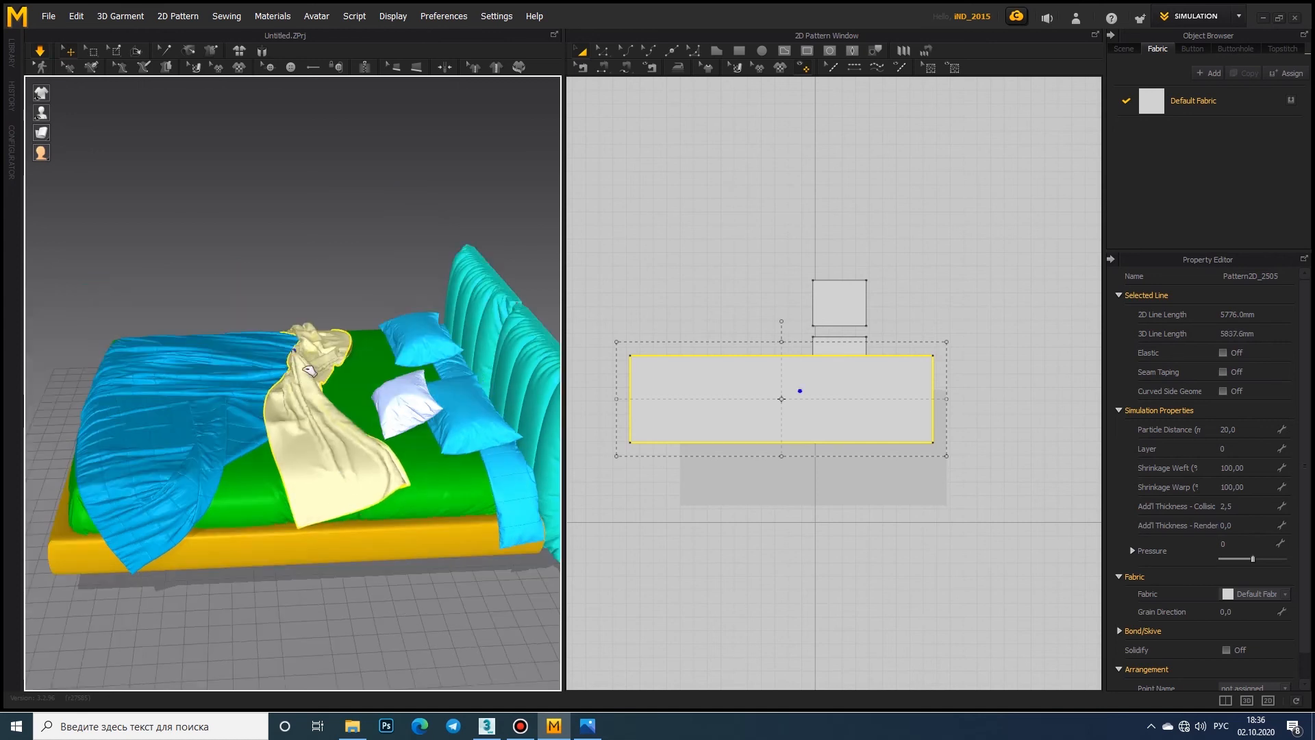